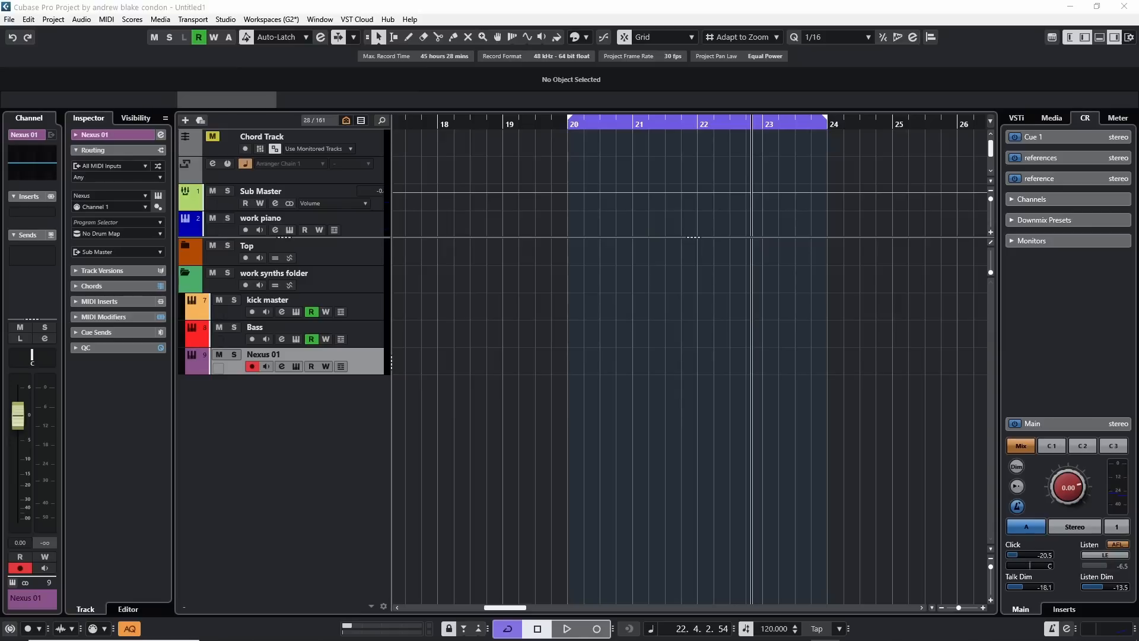
Add one instrument track using Groove Agent SE, with its audio output routed to Sub Master.
right_click(224, 425)
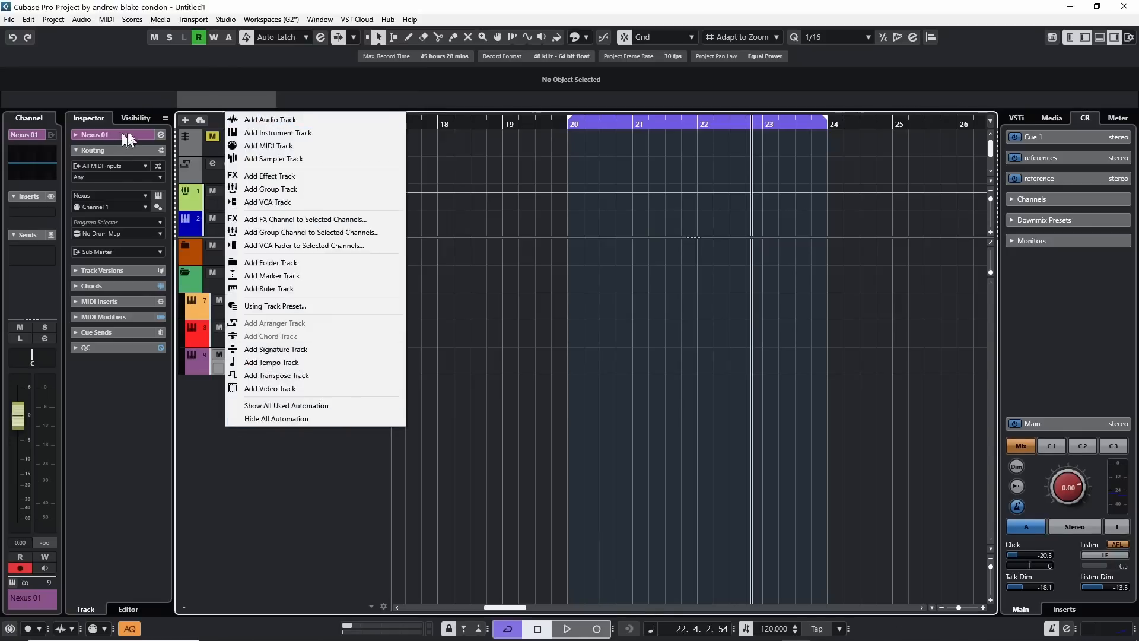
left_click(287, 130)
left_click(446, 391)
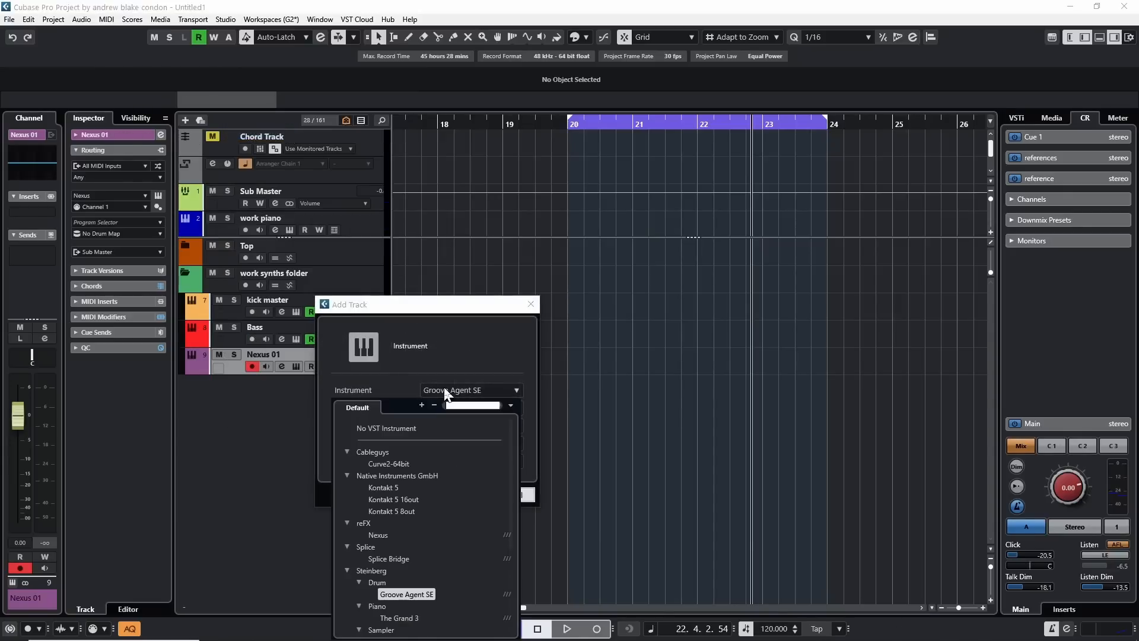
left_click(429, 363)
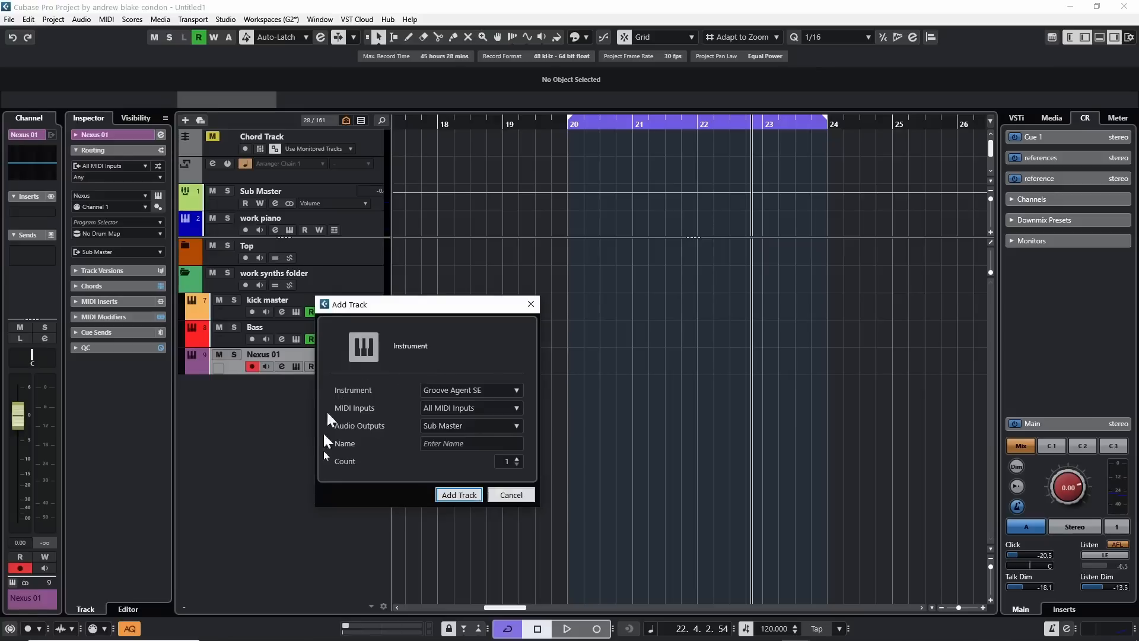
left_click(458, 495)
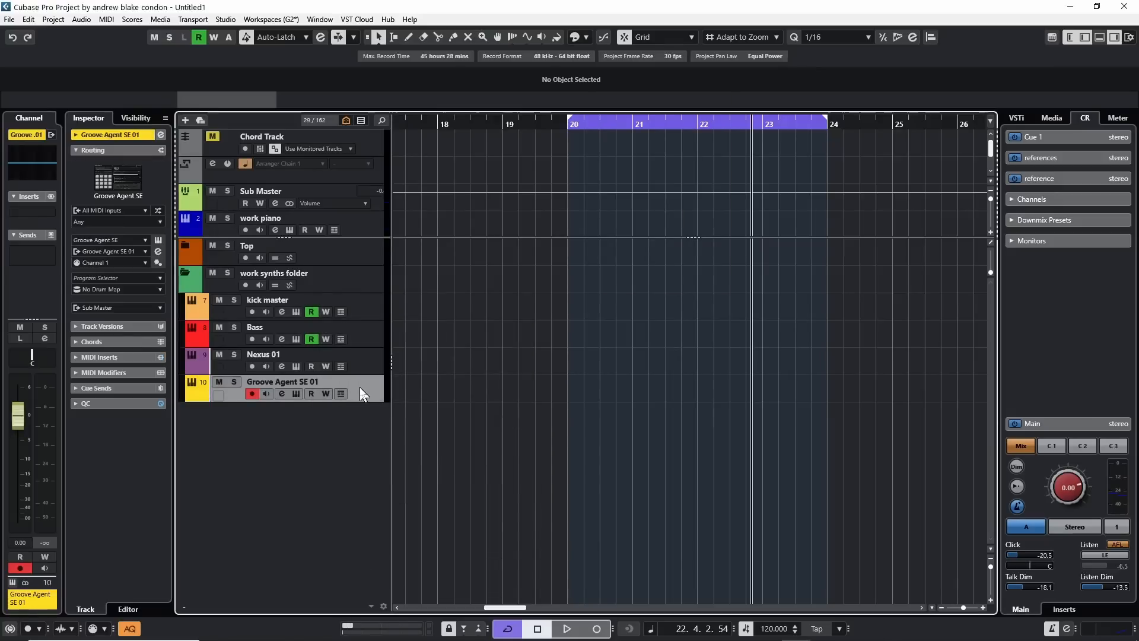
Open the Groove Agent SE instrument, search its kits for "cloak" and load the Cloak Conspiracy kit.
left_click(294, 392)
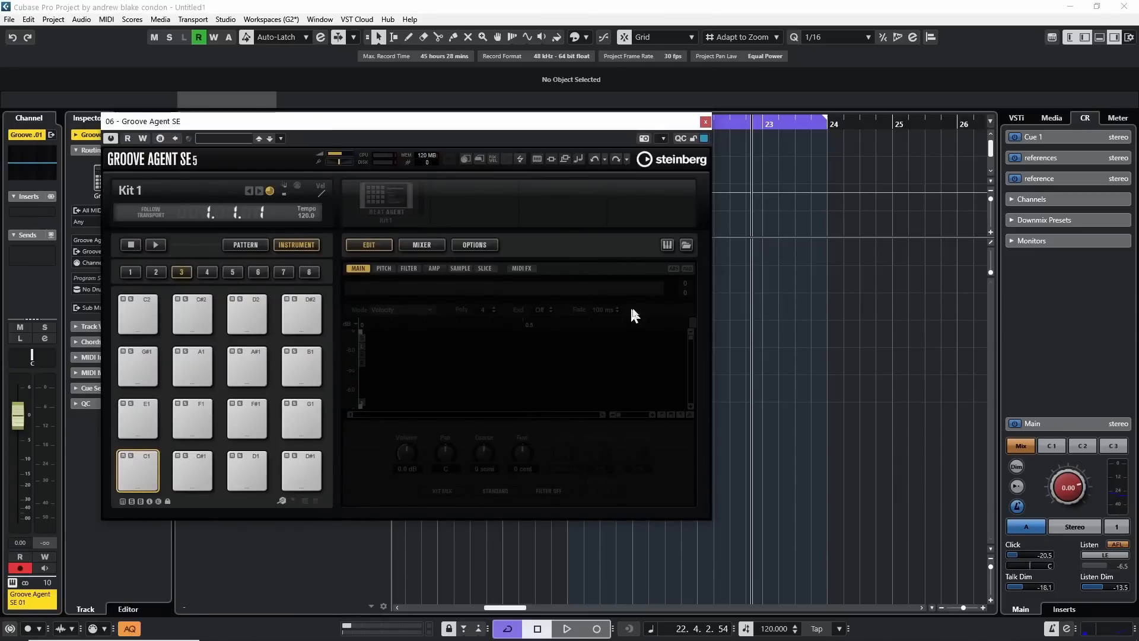
left_click(683, 245)
left_click(742, 208)
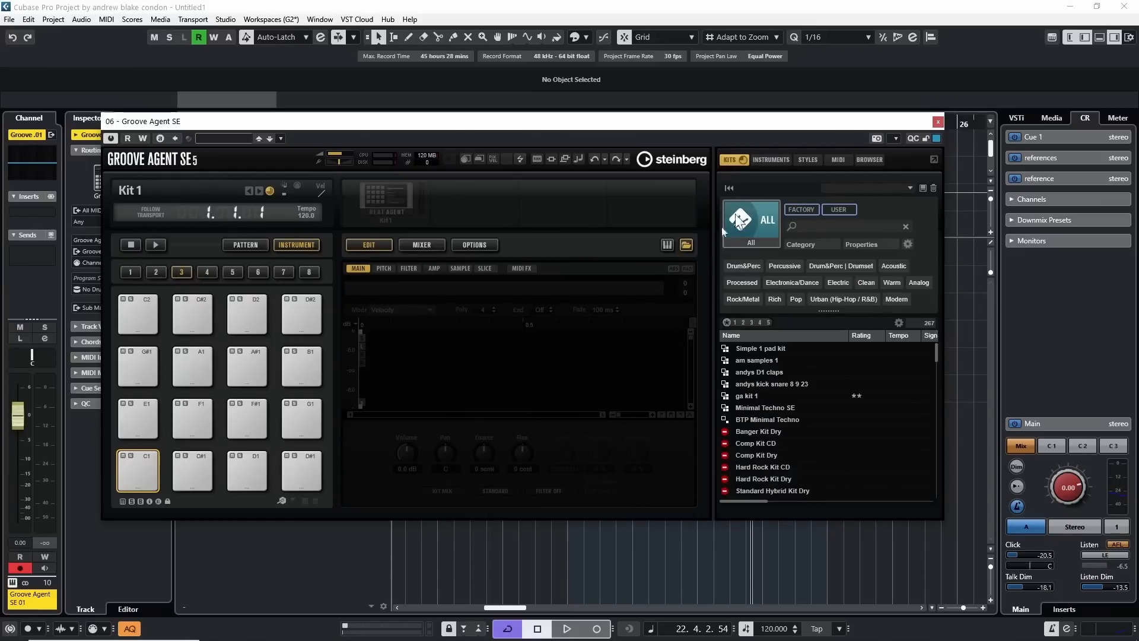
left_click(809, 226)
type("cloak")
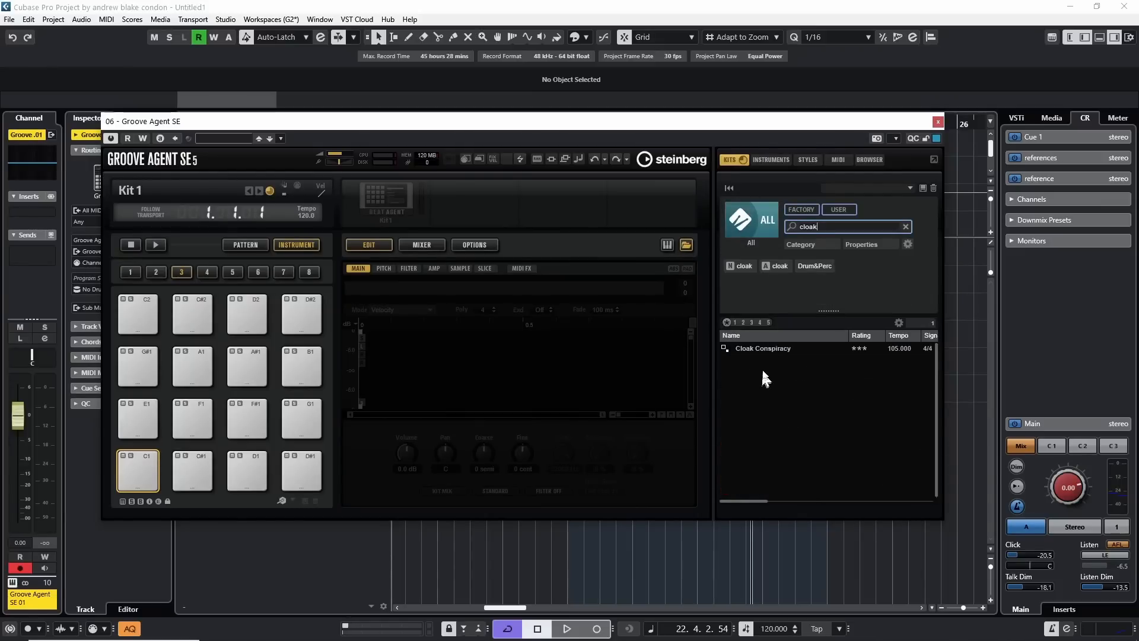
double_click(762, 349)
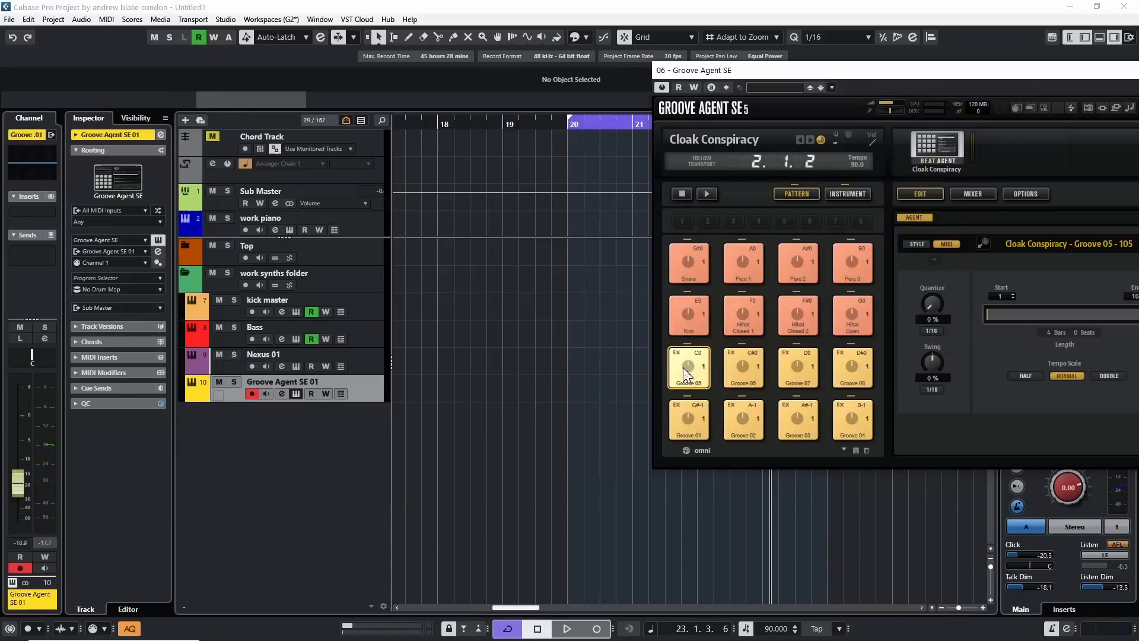
Place the Groove 05 pattern on the Groove Agent SE 01 track at bar 20, close the instrument and audition the part.
left_click(688, 369)
left_click_drag(688, 370, 569, 395)
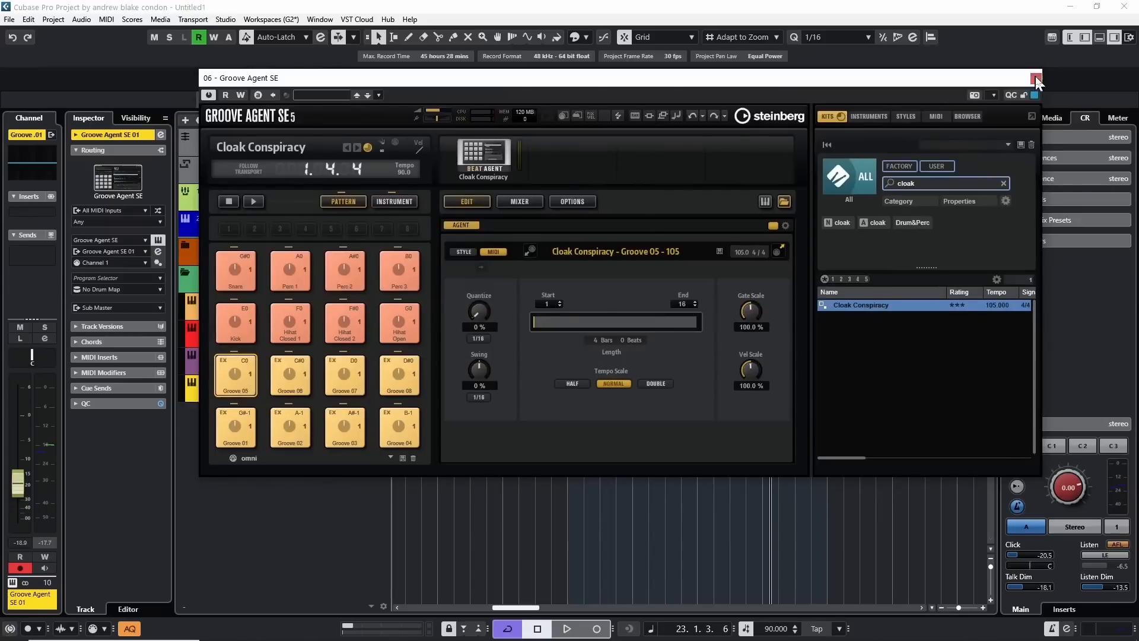
left_click(1035, 77)
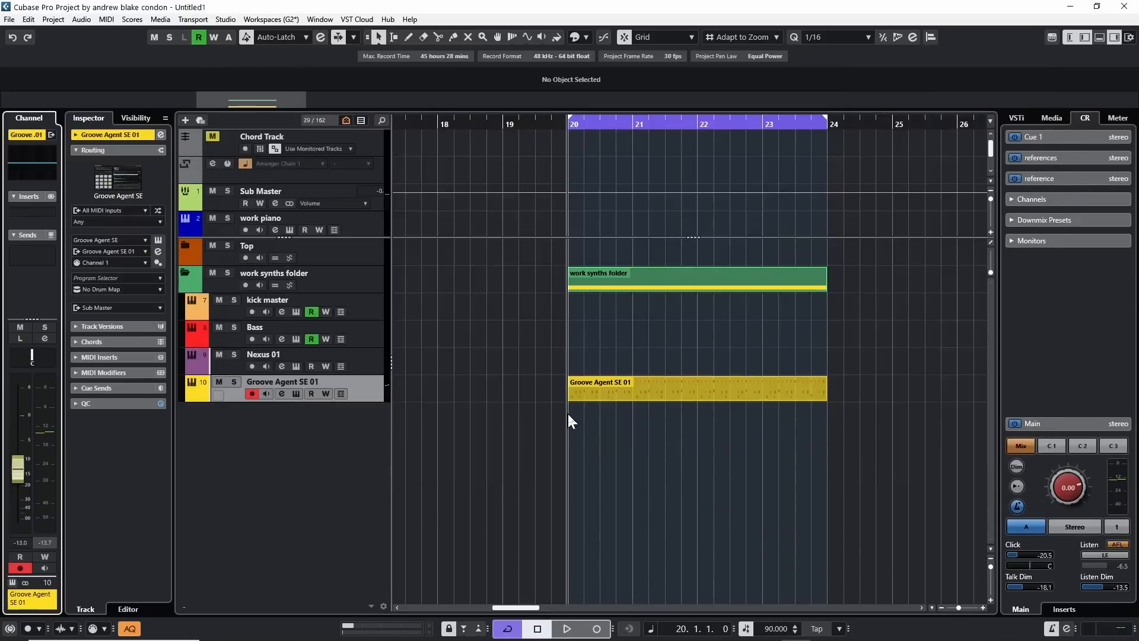
key("space")
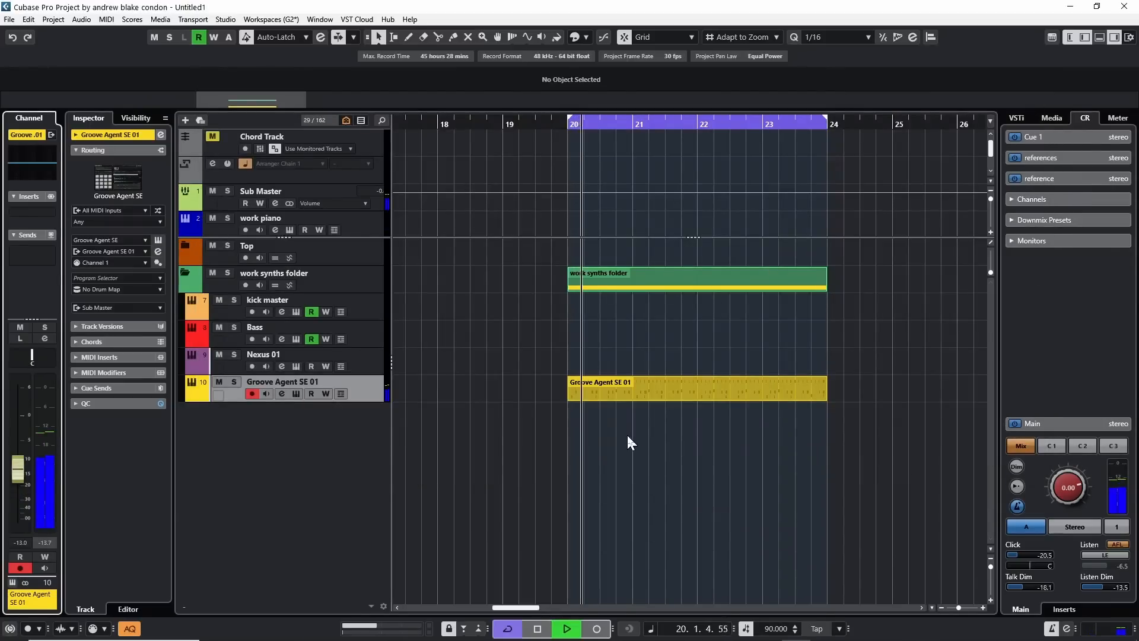
key("space")
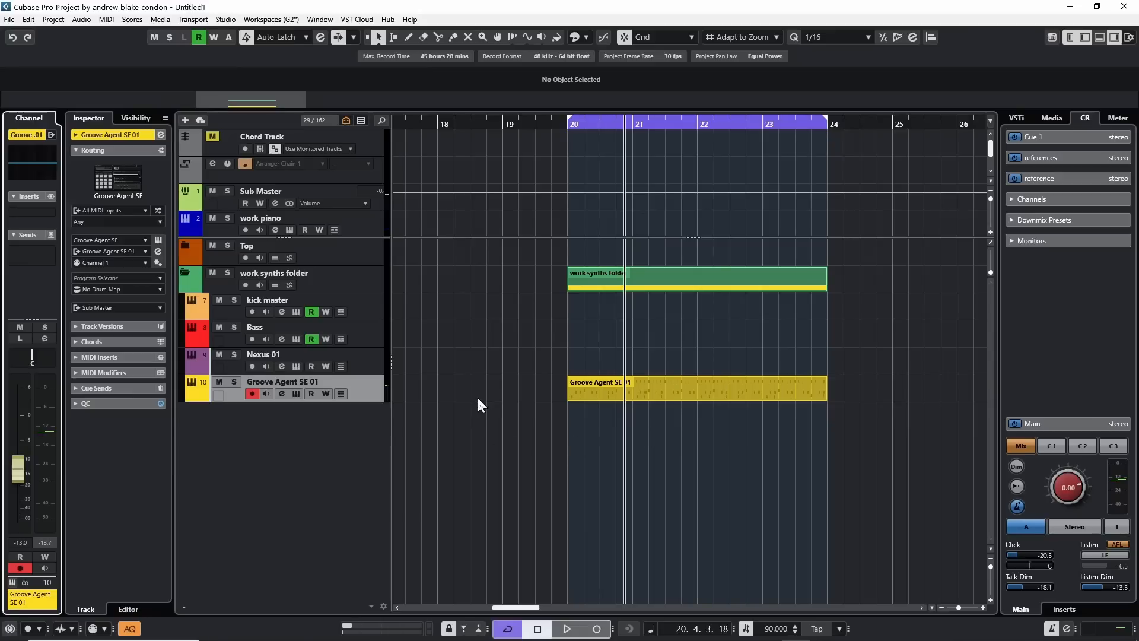
Examine the new drum part's notes in the Key Editor with an enlarged note area, and close the editor.
double_click(698, 390)
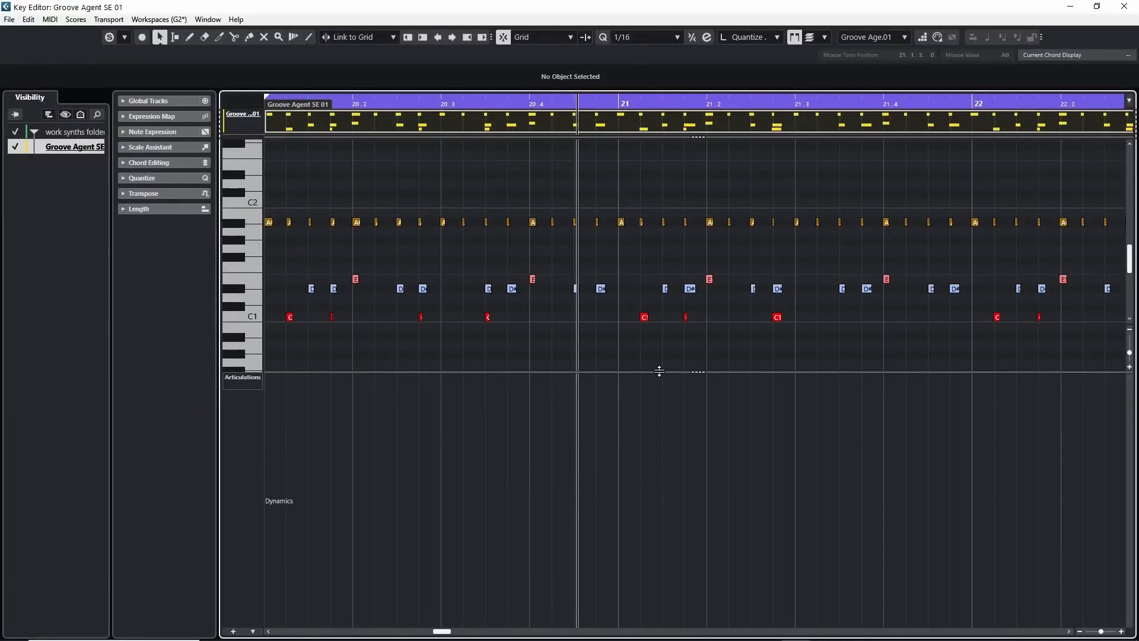
left_click_drag(659, 372, 629, 461)
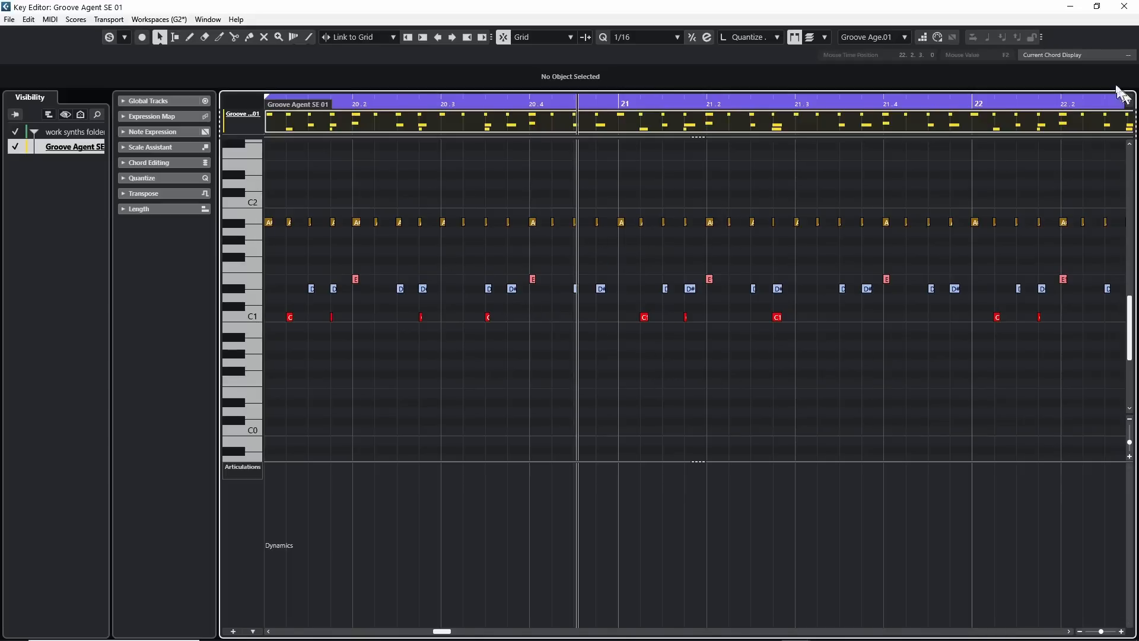
left_click(1124, 6)
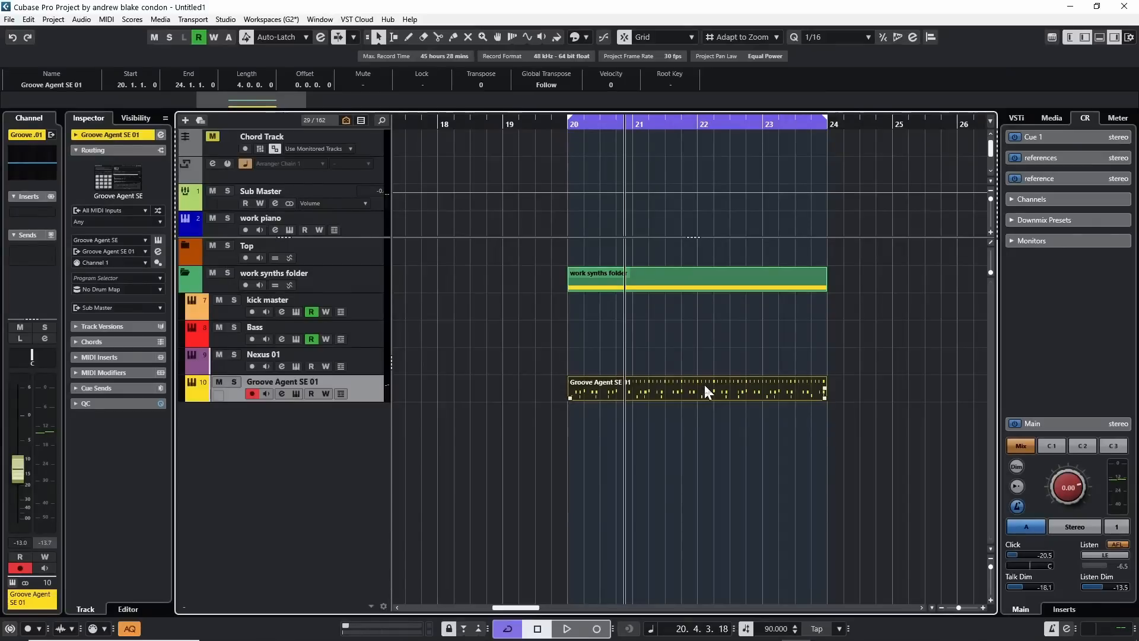
Open the Groove Agent SE 01 part in the Drum Editor and play it from the start of the loop.
left_click(106, 19)
mouse_move(131, 20)
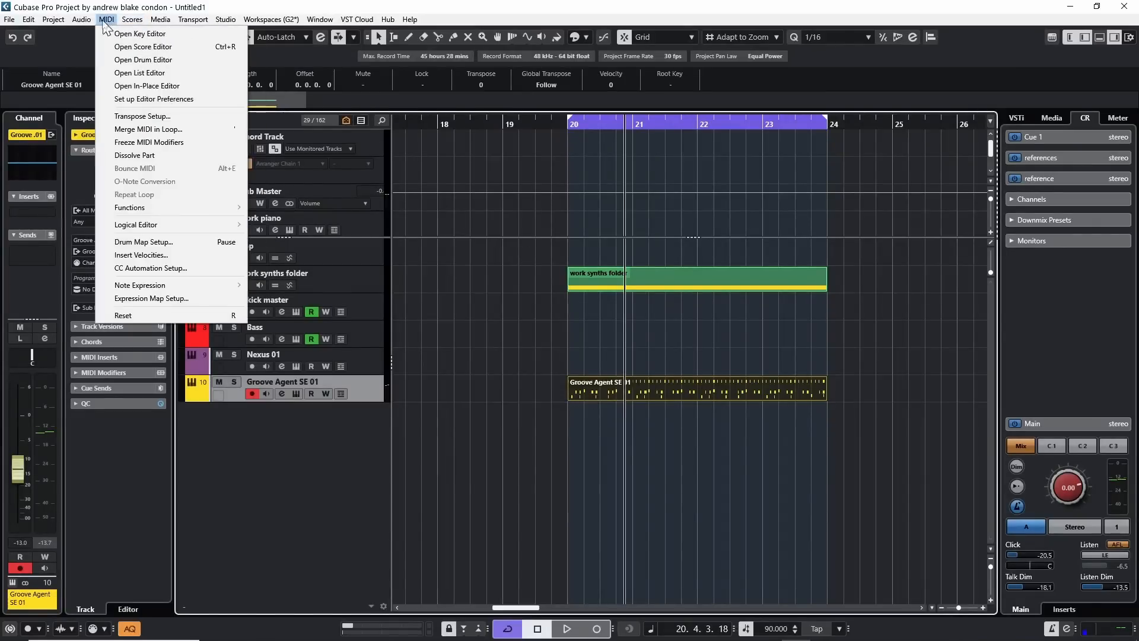
left_click(120, 60)
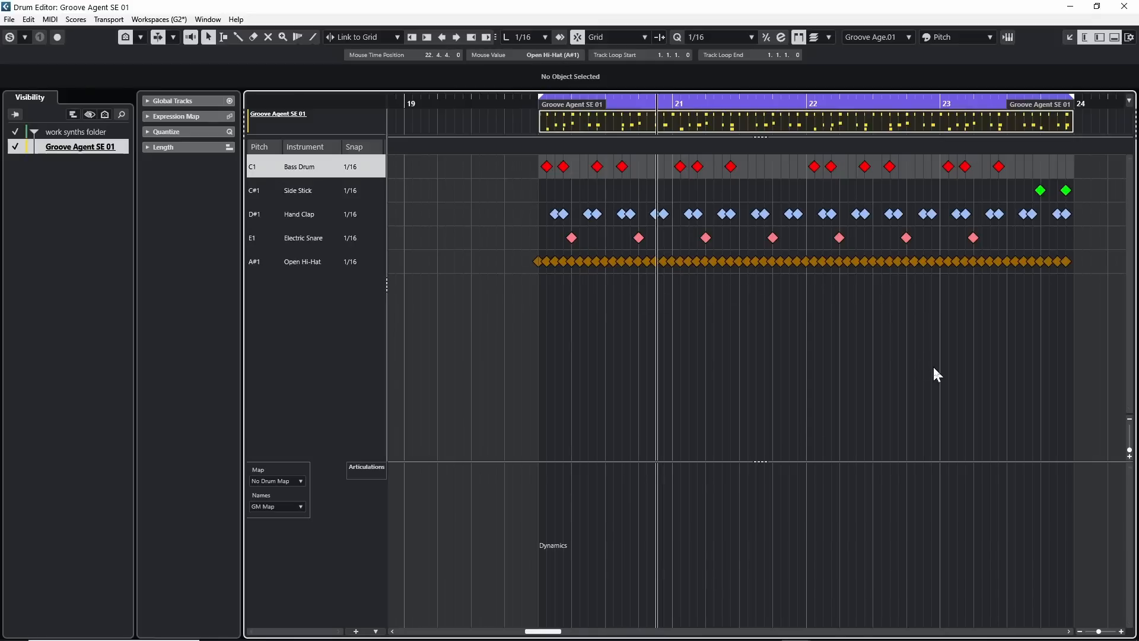
key("KP_1")
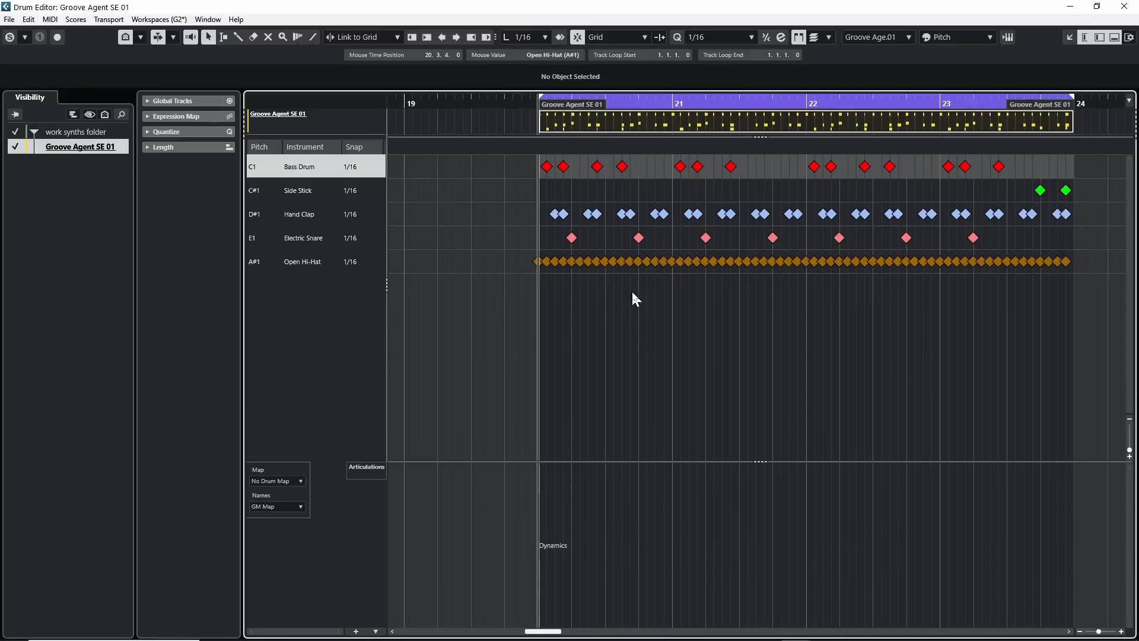
key("space")
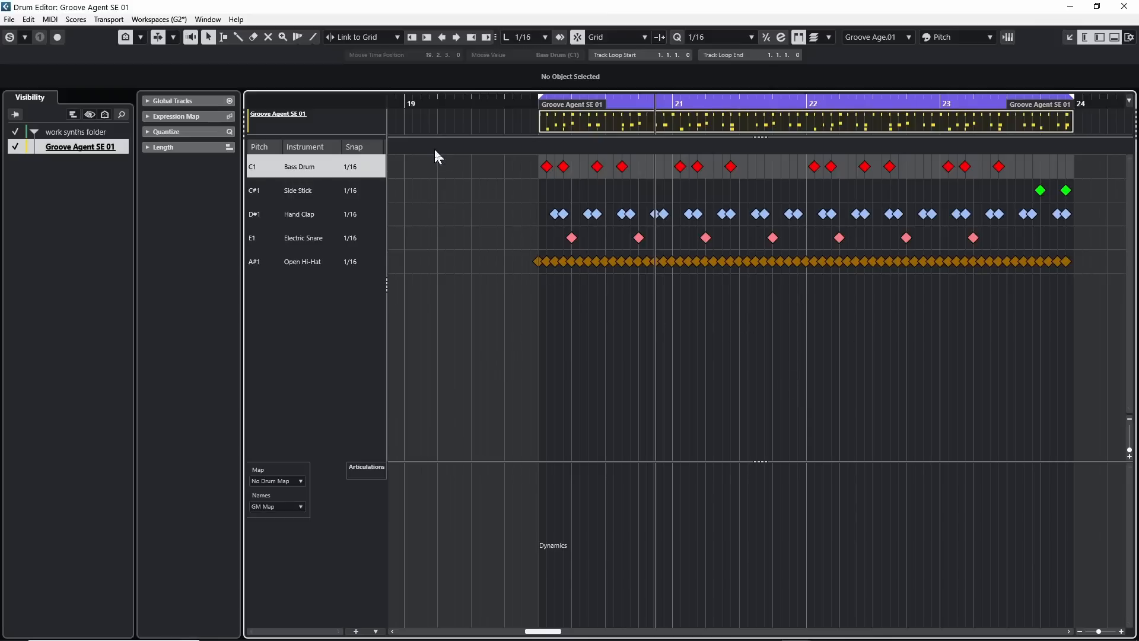
Create a drum map from the instrument for the Groove Agent SE 01 part.
left_click(276, 481)
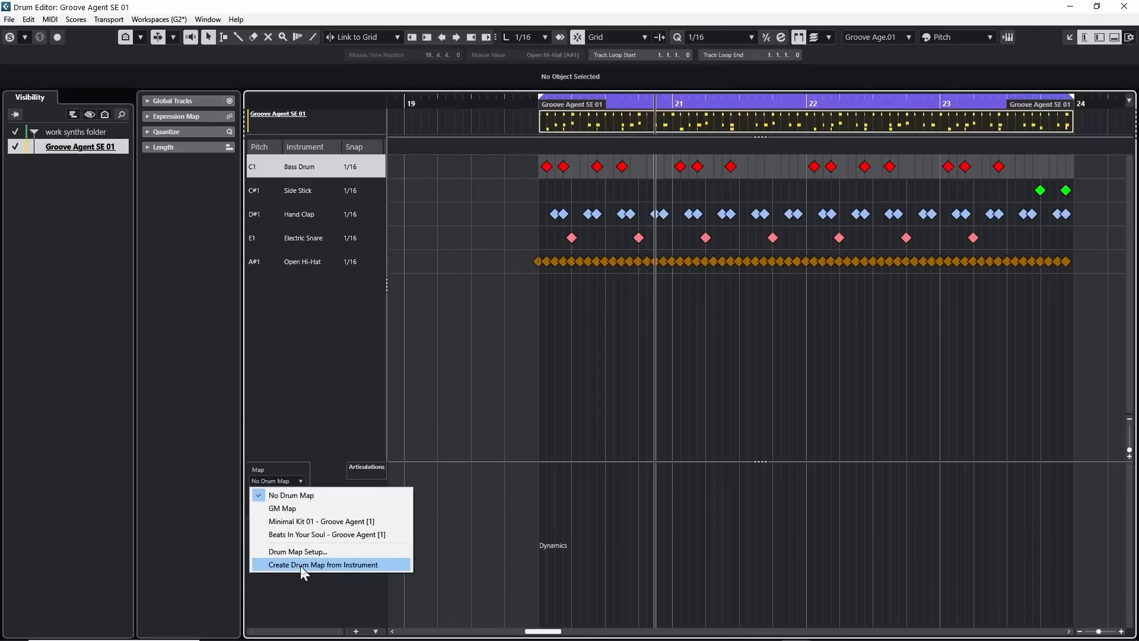
left_click(322, 565)
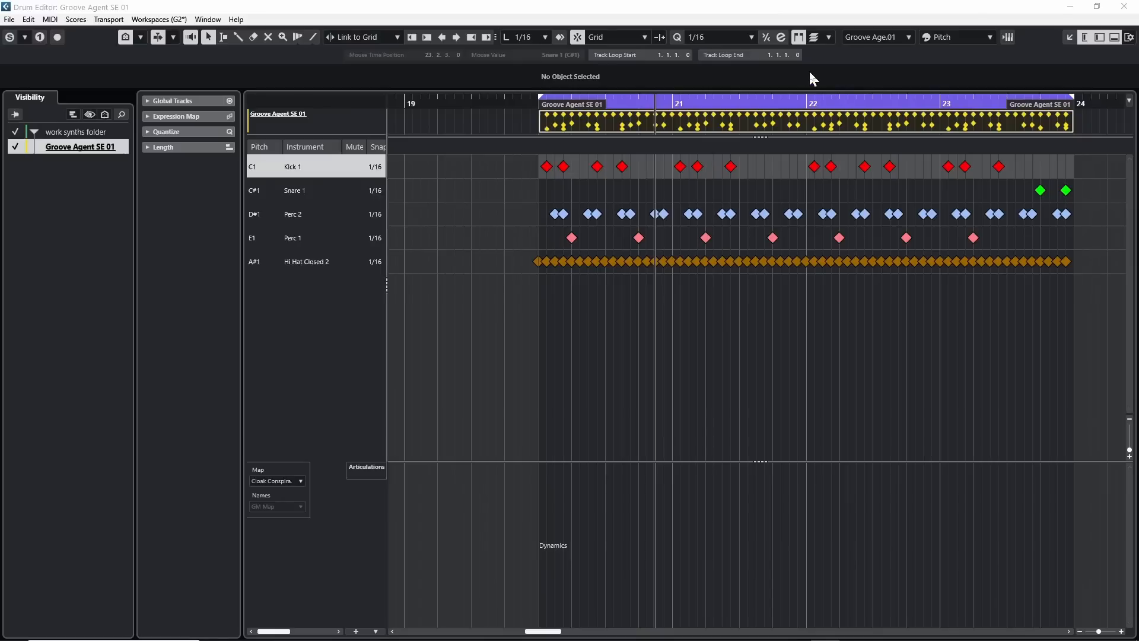
right_click(1037, 42)
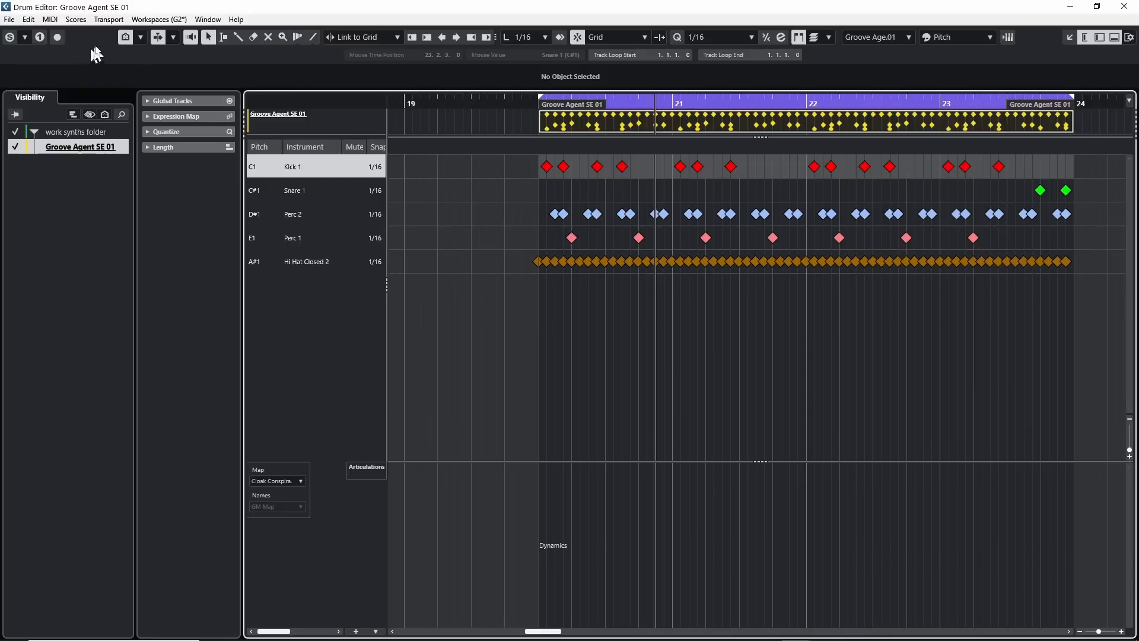
Toggle pitch visibility in the Drum Editor to compare the full pitch list with the filtered one.
left_click(126, 38)
left_click(126, 37)
left_click(125, 38)
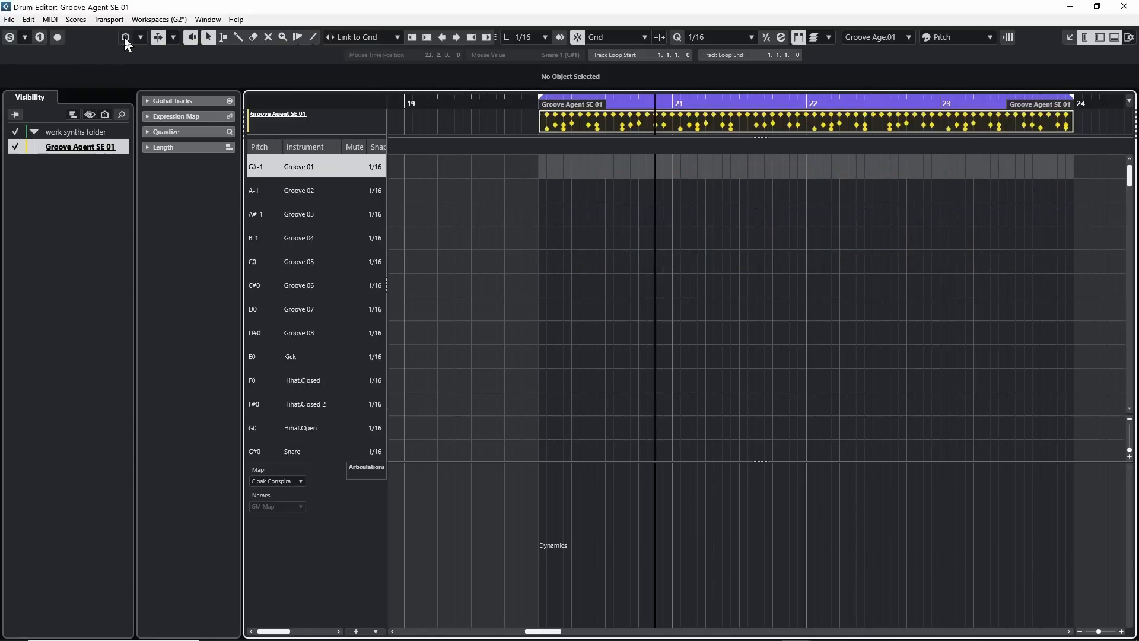
left_click(126, 38)
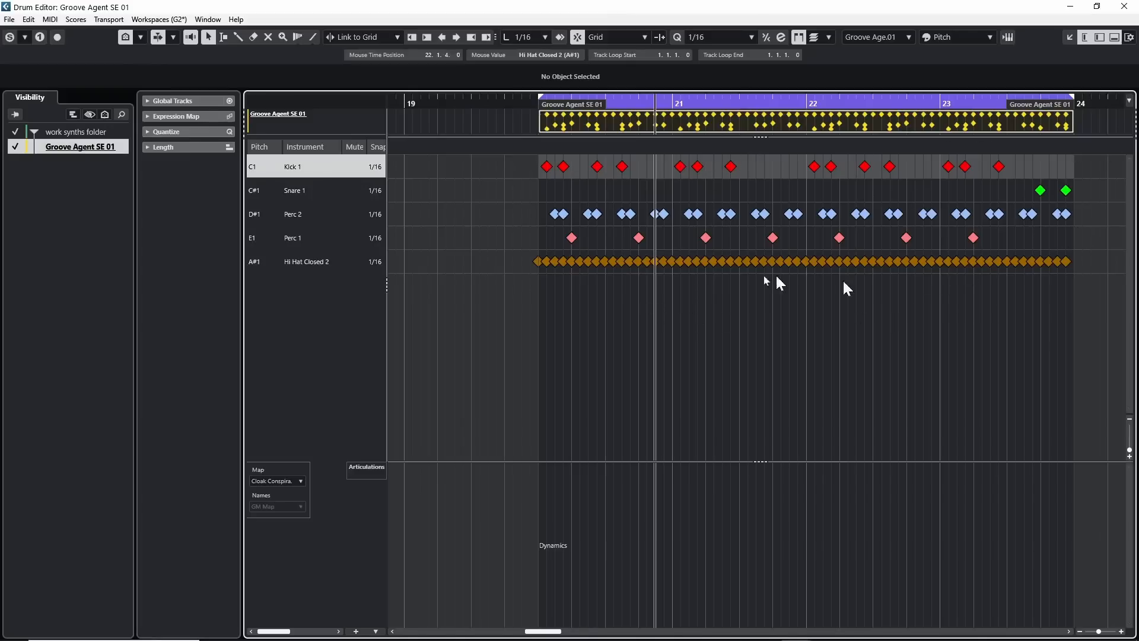
Turn pitch visibility off to examine all the drum map's instruments and where their notes lie, and restore the filtered pitch list.
left_click(126, 36)
scroll(349, 262, "down", 10)
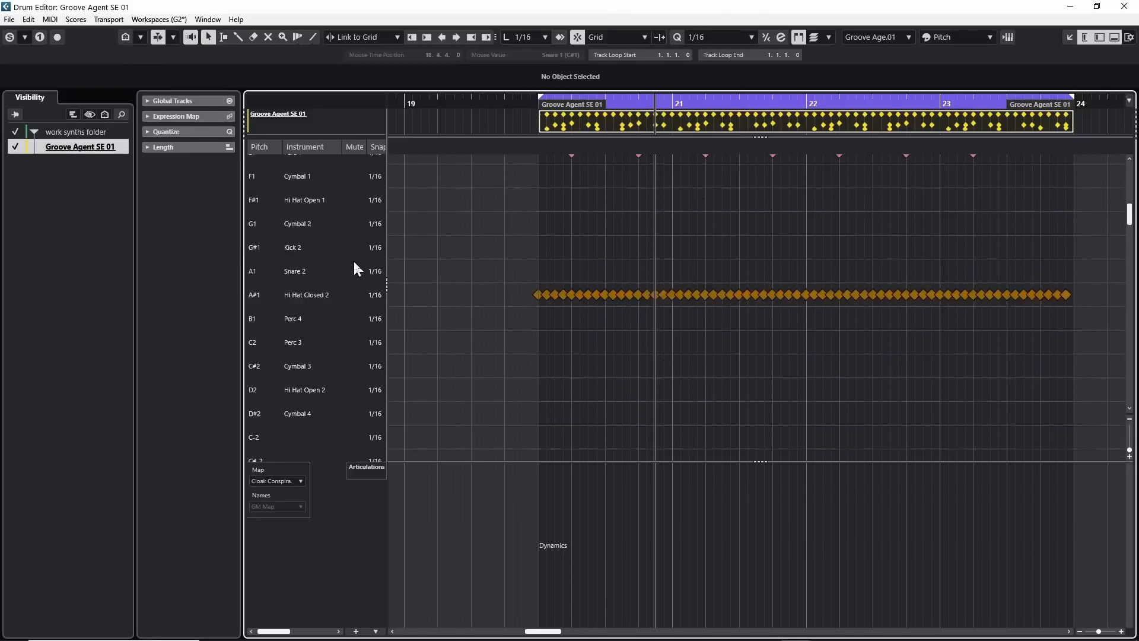
scroll(365, 266, "up", 15)
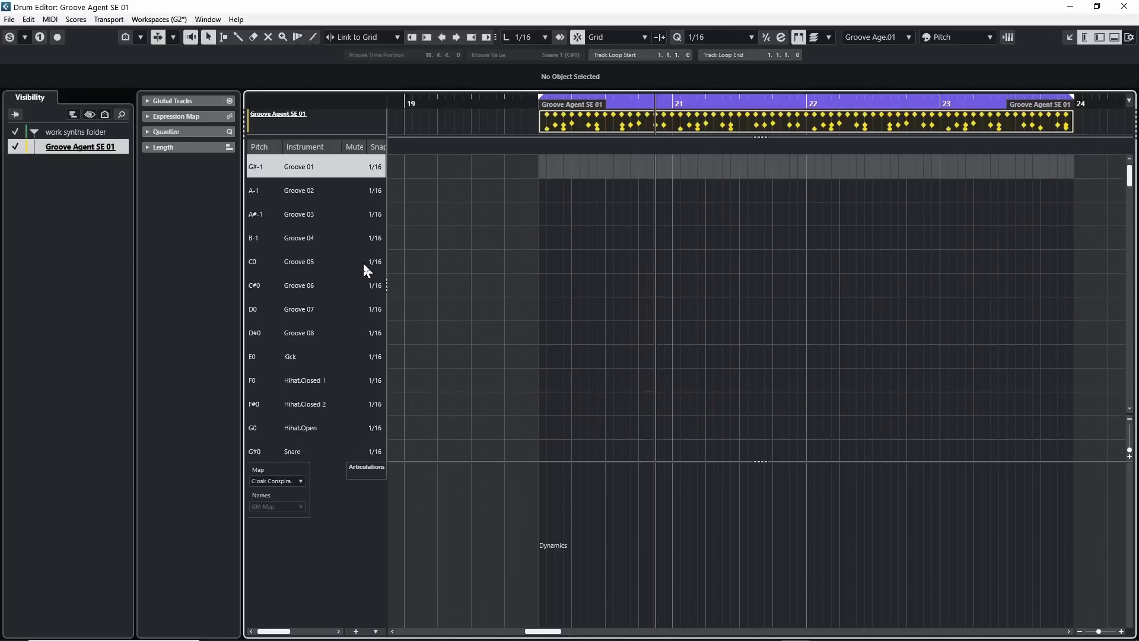
scroll(362, 261, "down", 8)
scroll(363, 262, "up", 10)
scroll(363, 262, "down", 8)
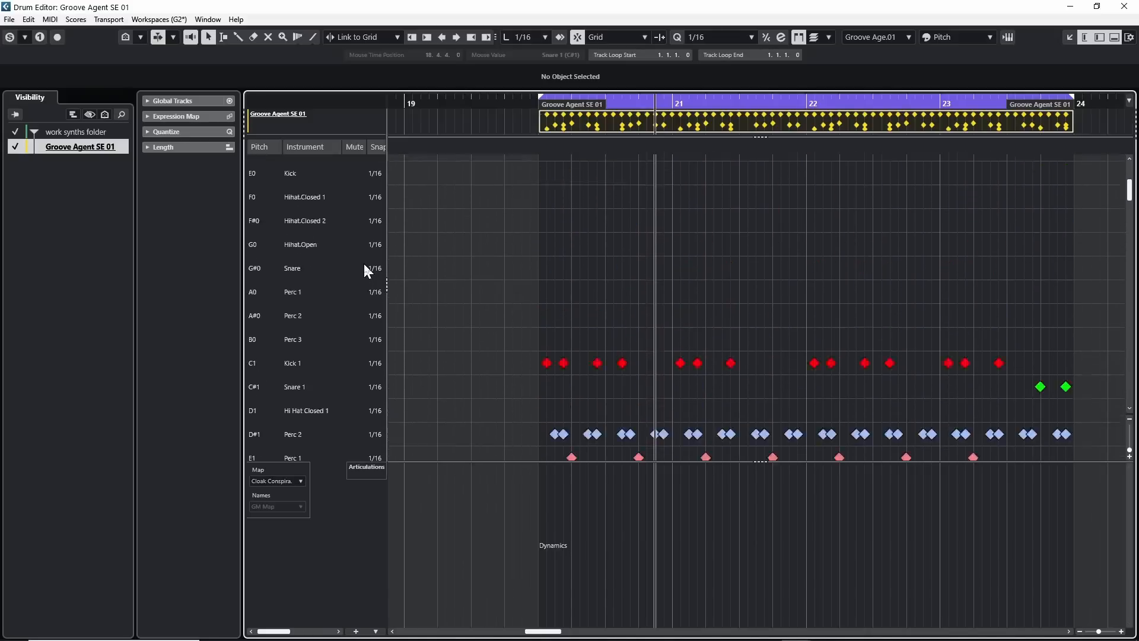
scroll(363, 261, "up", 5)
scroll(363, 261, "down", 10)
scroll(363, 262, "up", 13)
scroll(364, 265, "down", 8)
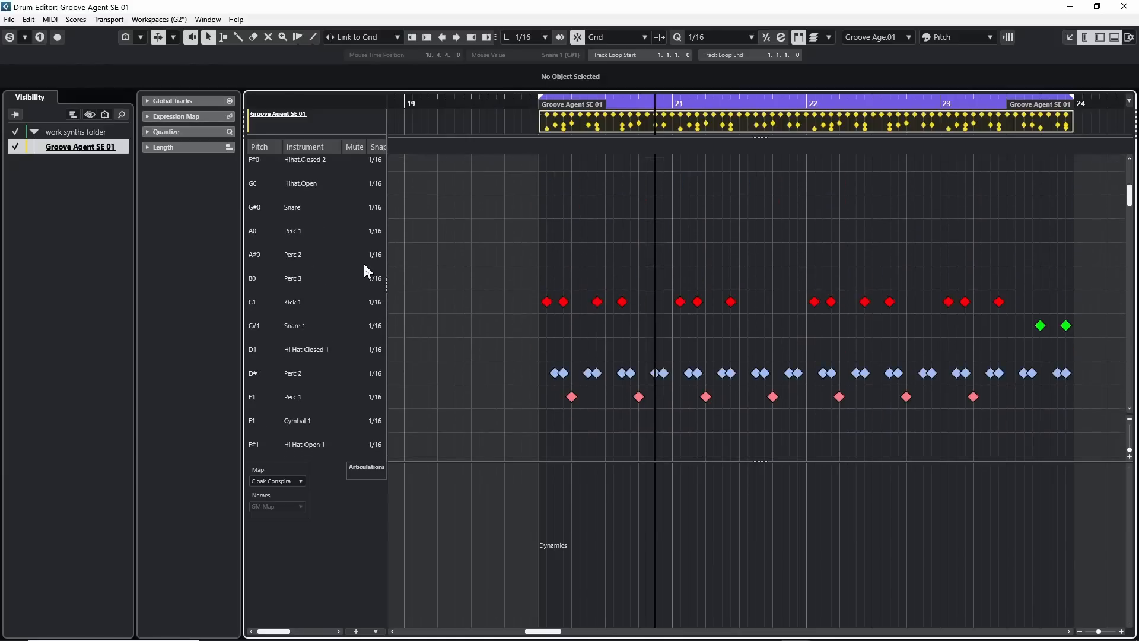
scroll(364, 265, "up", 6)
scroll(363, 265, "down", 5)
scroll(362, 266, "up", 7)
scroll(362, 265, "down", 10)
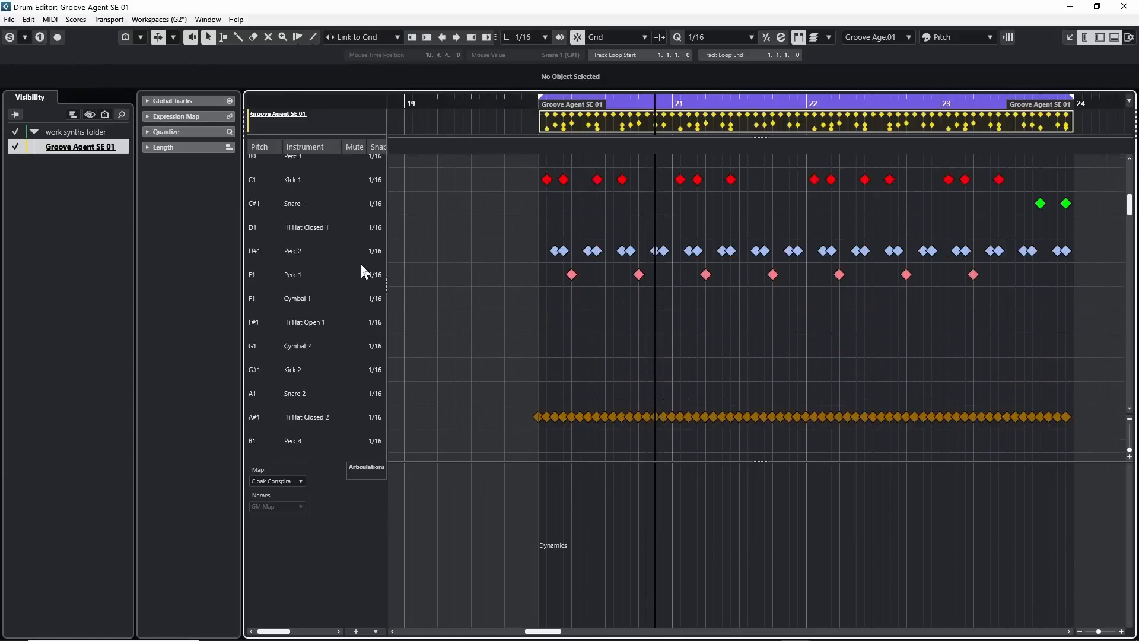
left_click(125, 38)
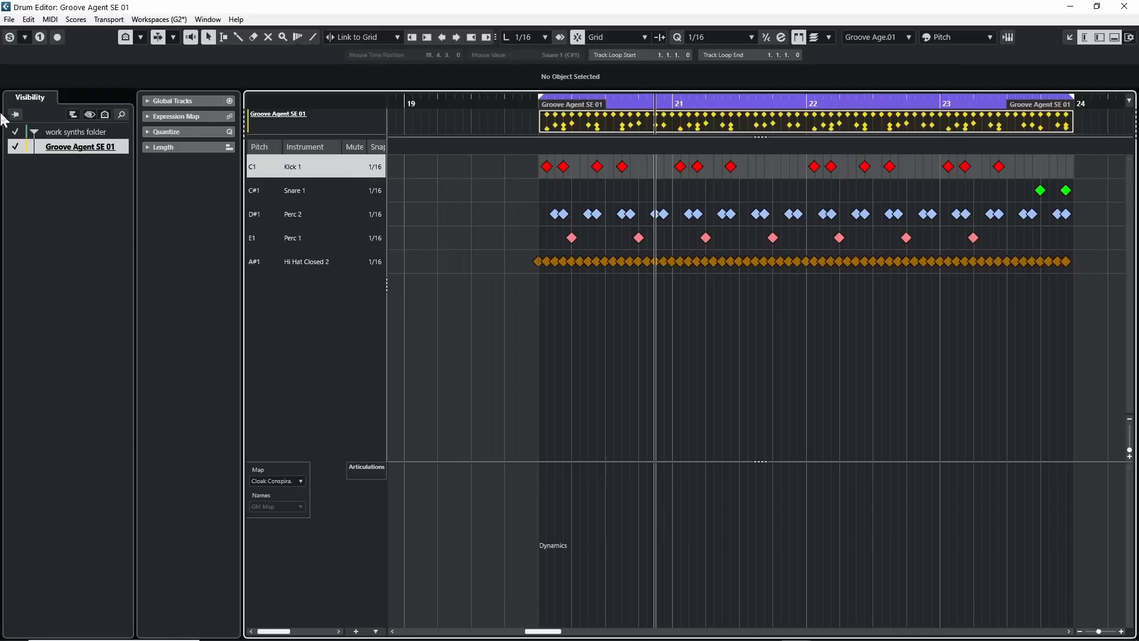
left_click(124, 37)
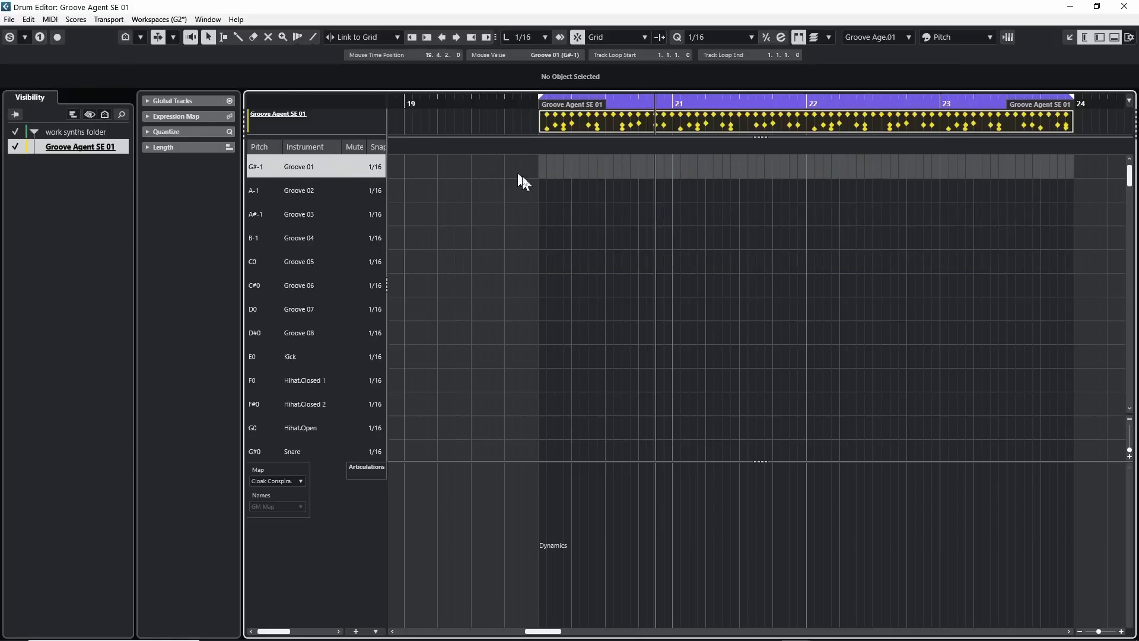
left_click(125, 37)
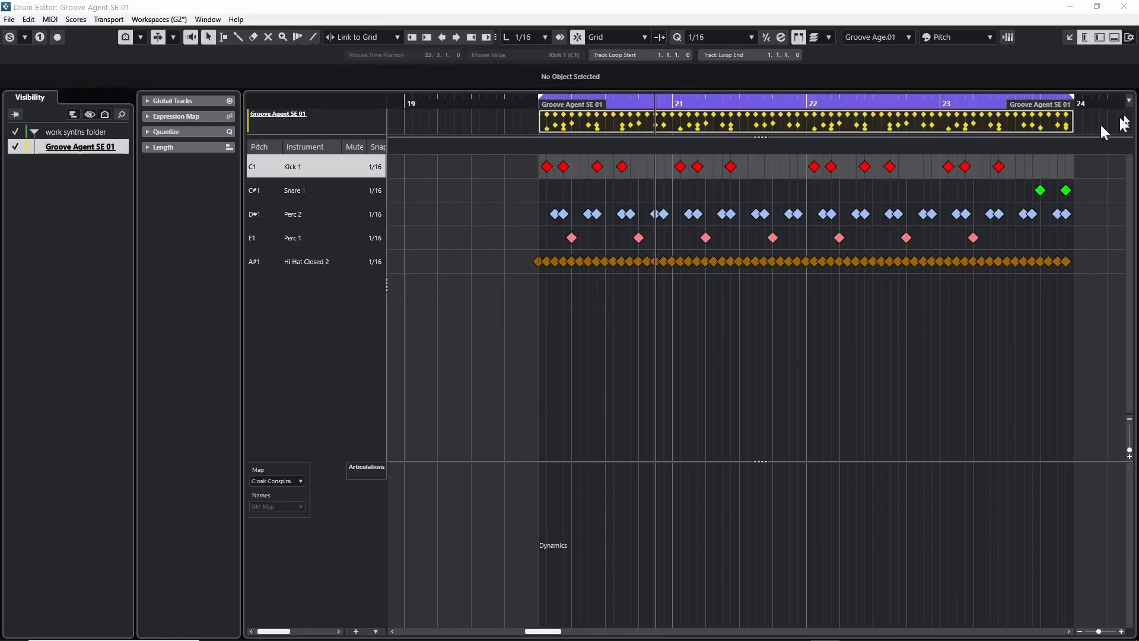
Close the Drum Editor and dissolve the Groove Agent SE 01 part into separate pitches with optimized display.
left_click(1124, 6)
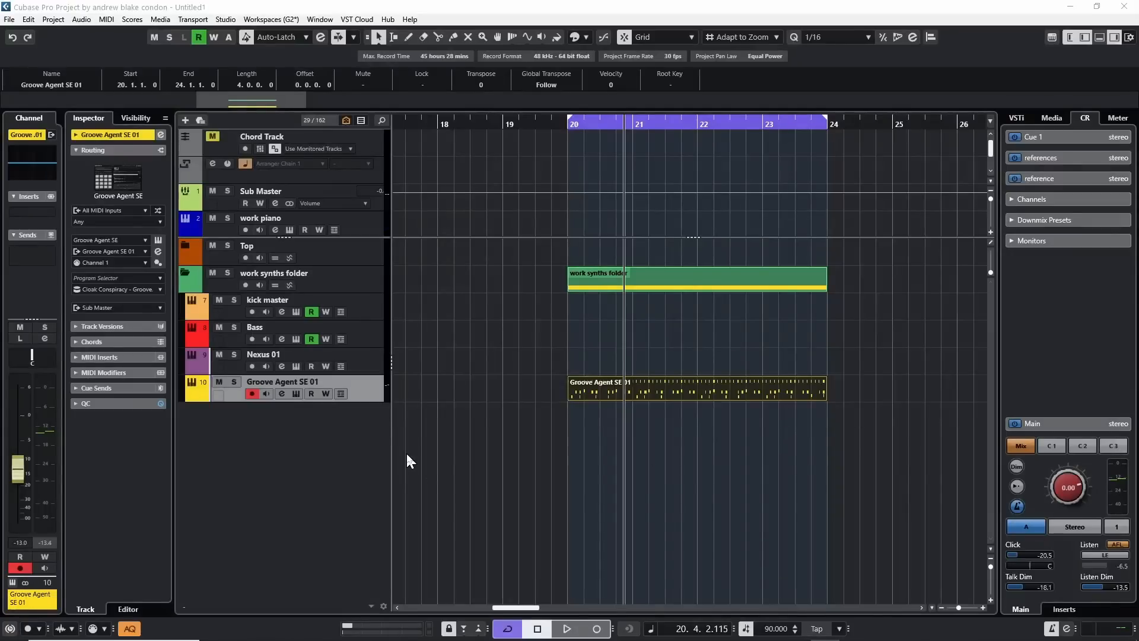
left_click(694, 395)
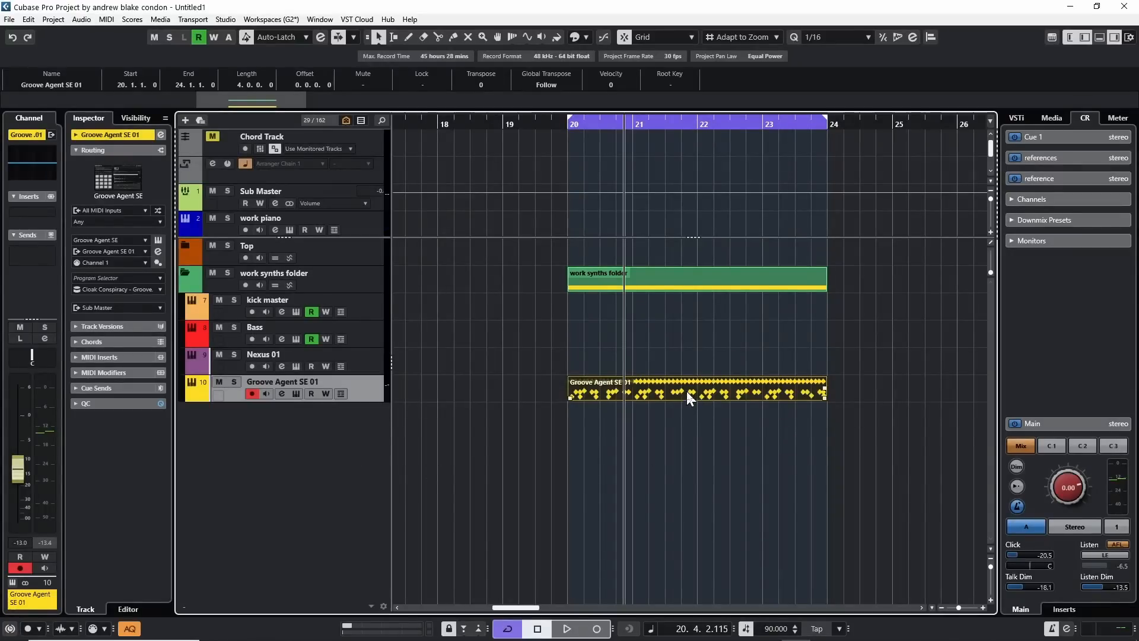
left_click(106, 21)
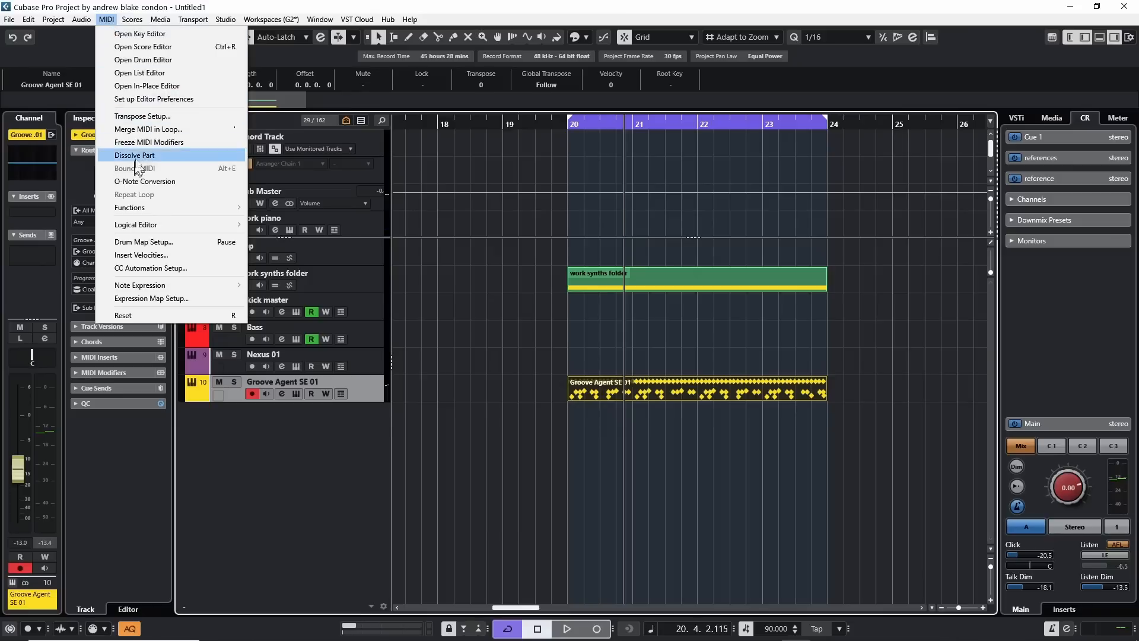
left_click(152, 157)
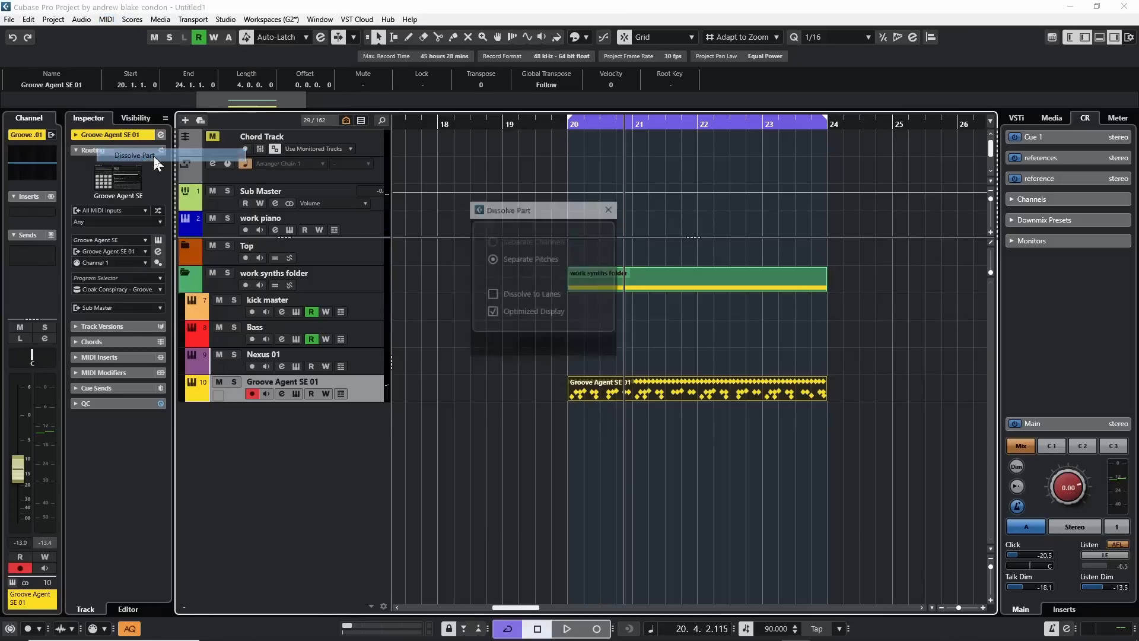
left_click_drag(551, 211, 496, 249)
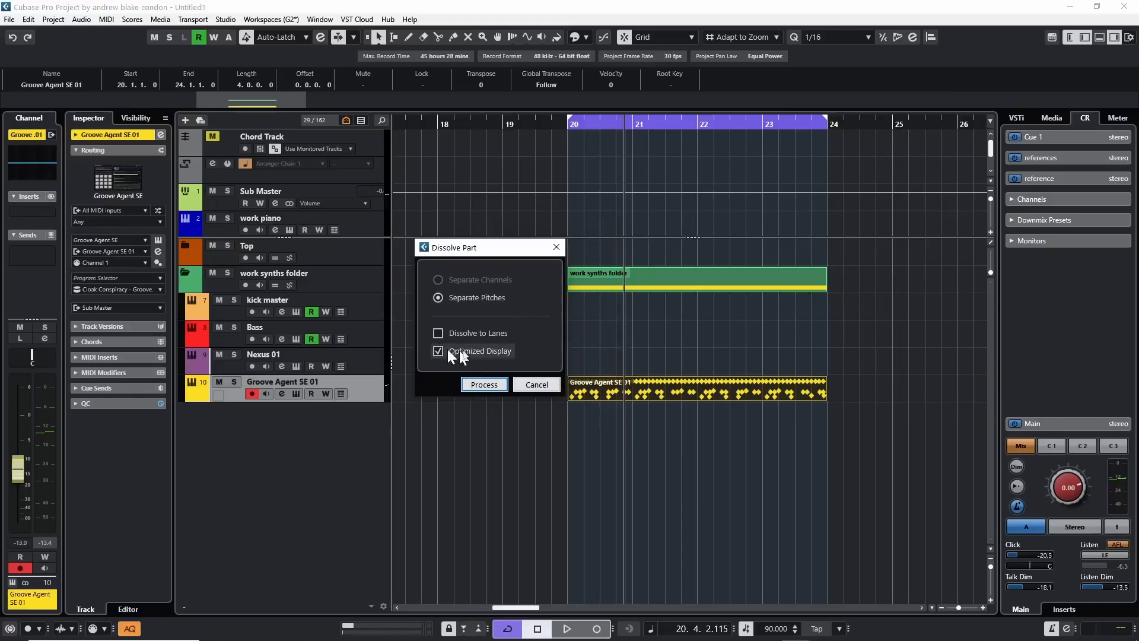
left_click(482, 384)
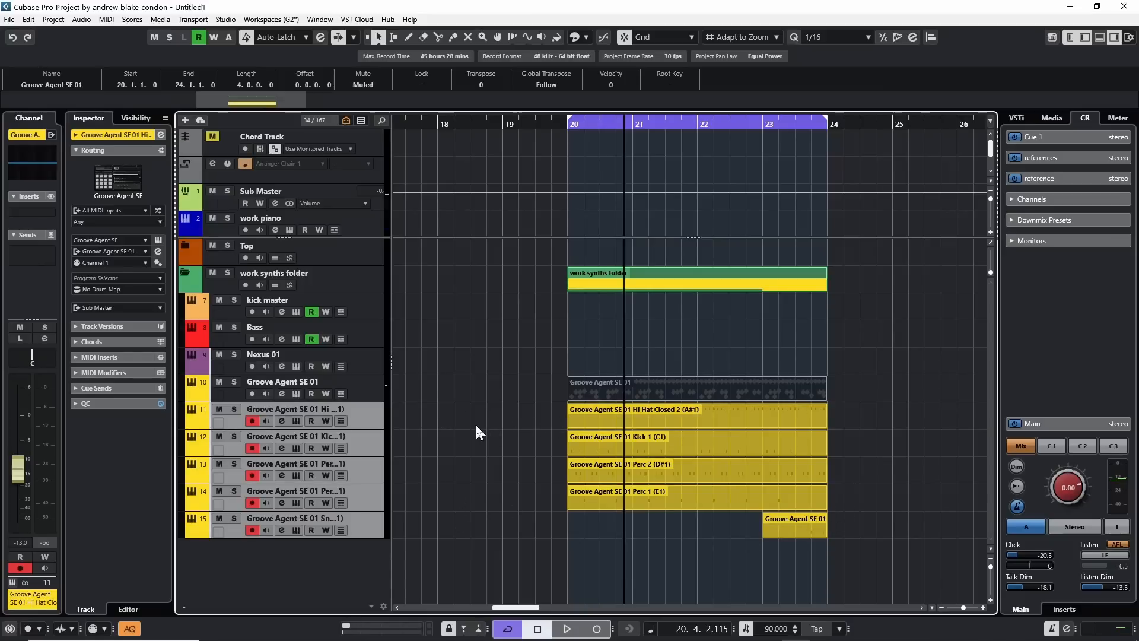
Play from the start of the loop and mute every dissolved part except Hi Hat Closed 2 to hear it alone.
key("KP_1")
key("space")
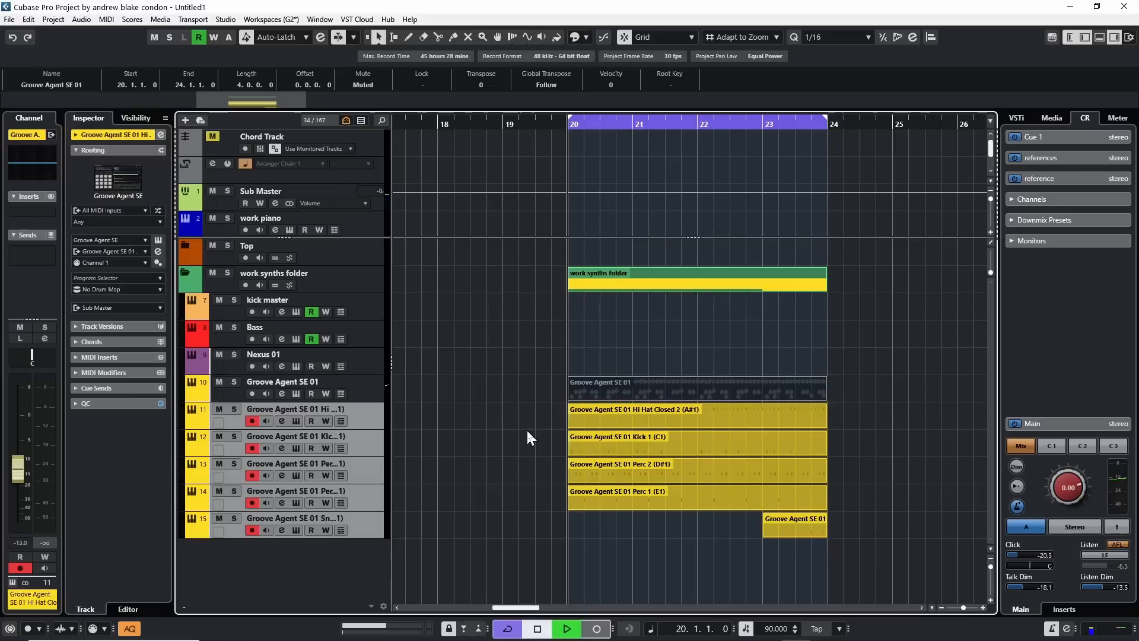
right_click(507, 429)
left_click(596, 430)
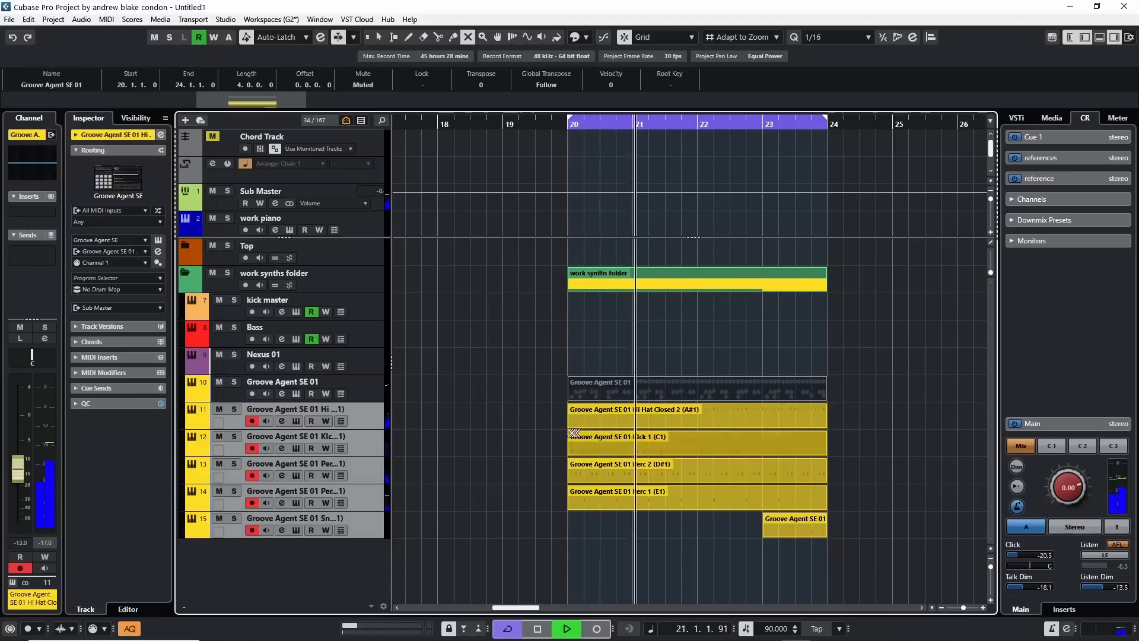
left_click_drag(545, 415, 828, 590)
left_click(704, 414)
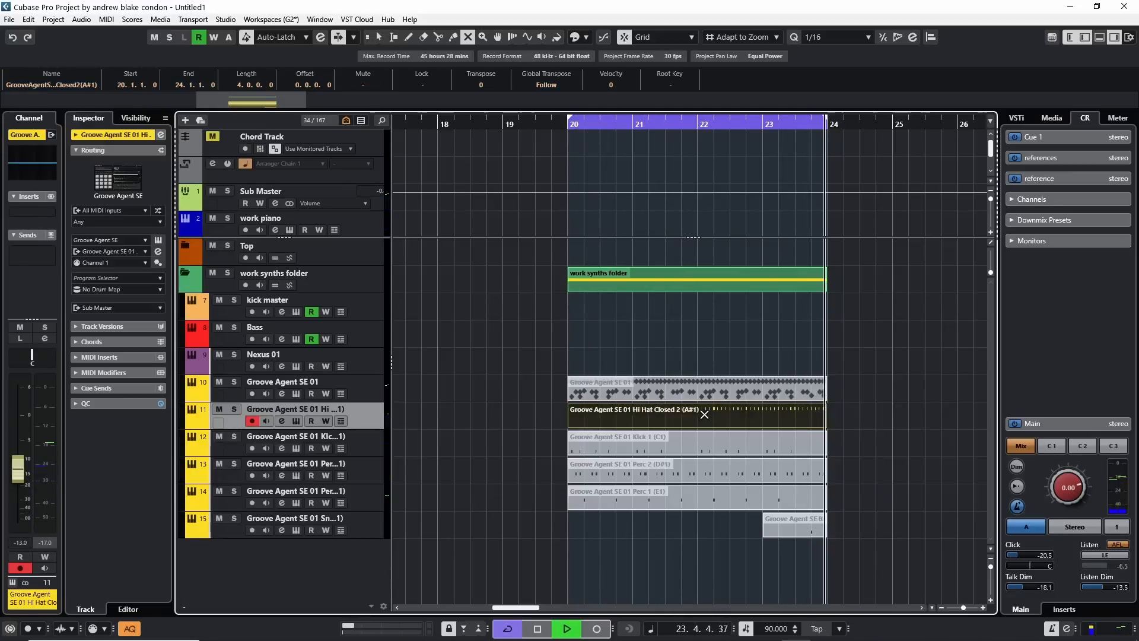
Audition the Kick 1, Perc 2, Perc 1 and Snare 1 parts in turn by switching their mutes, and unmute all dissolved parts.
left_click_drag(557, 425, 605, 439)
left_click(512, 423)
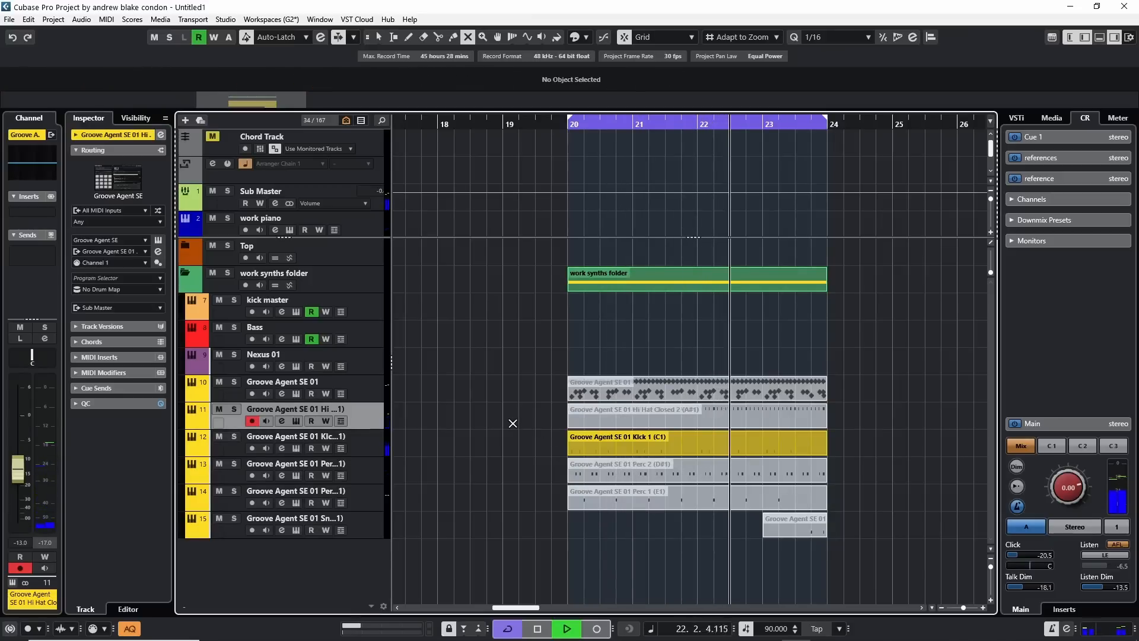
left_click_drag(559, 448, 600, 513)
left_click(519, 461)
left_click(601, 514)
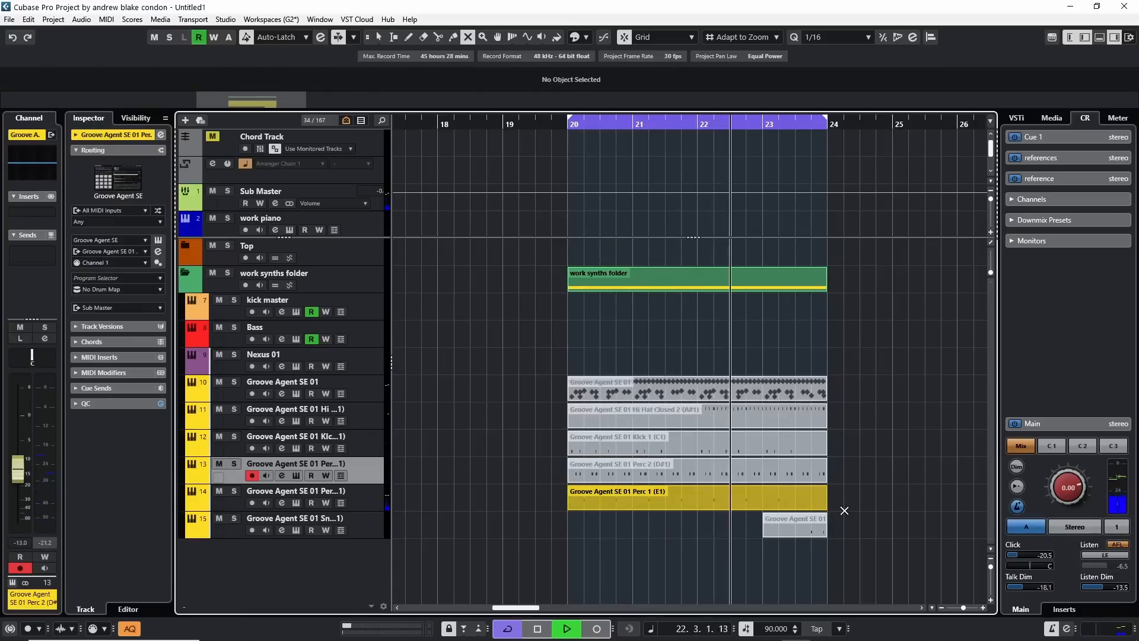
left_click_drag(845, 515, 802, 499)
left_click(544, 502)
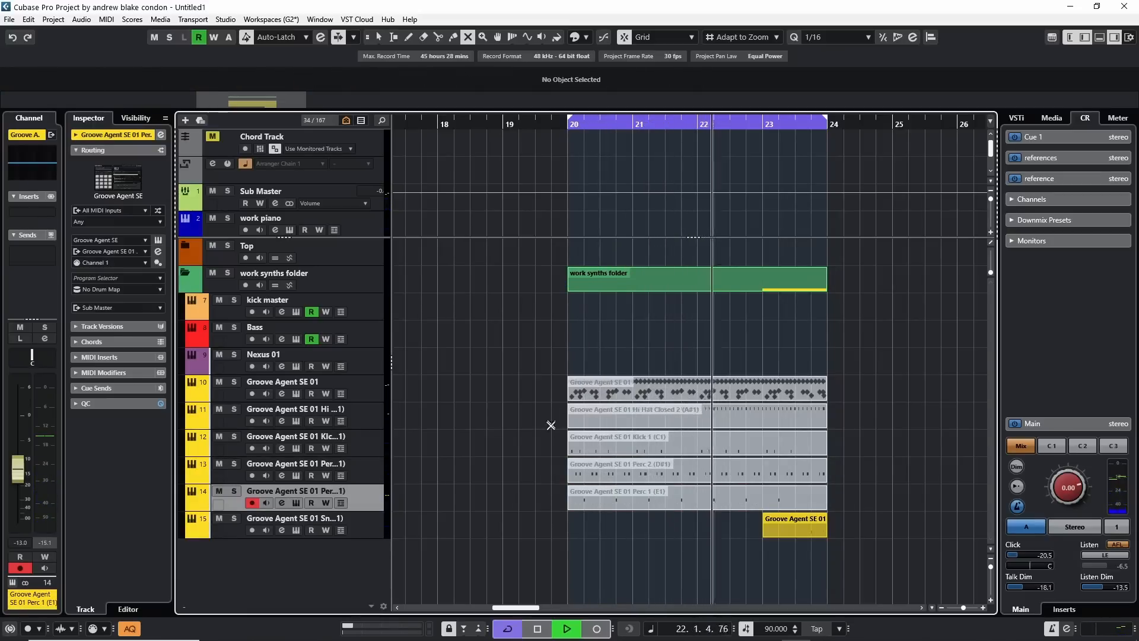
left_click_drag(556, 421, 604, 489)
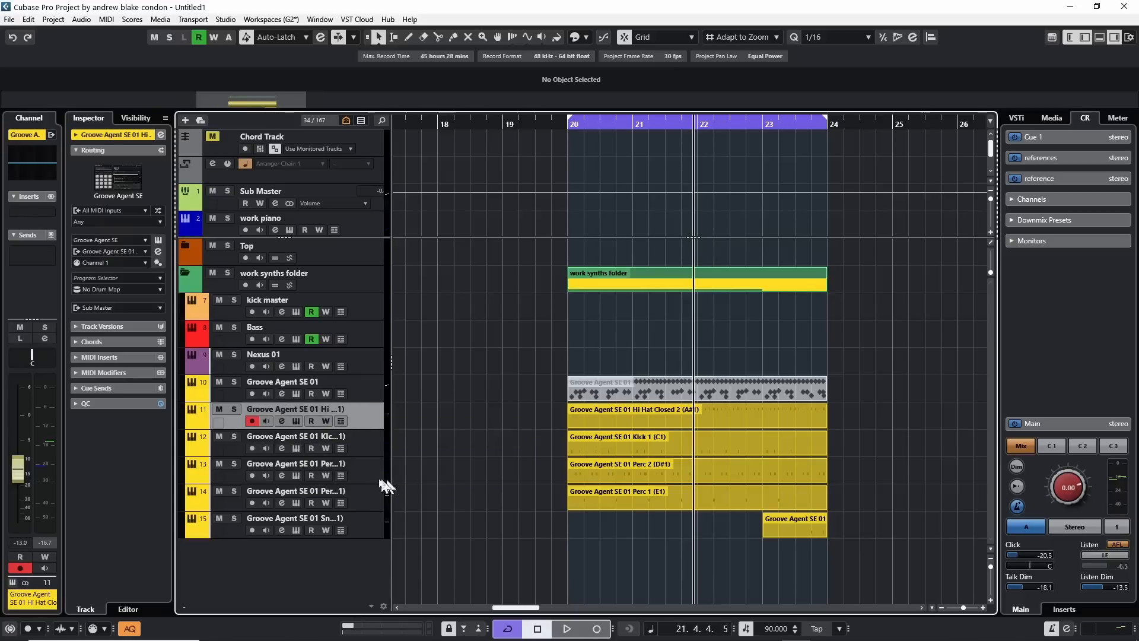
Undo the dissolve and clear the name of the Groove Agent SE 01 part.
left_click(351, 523)
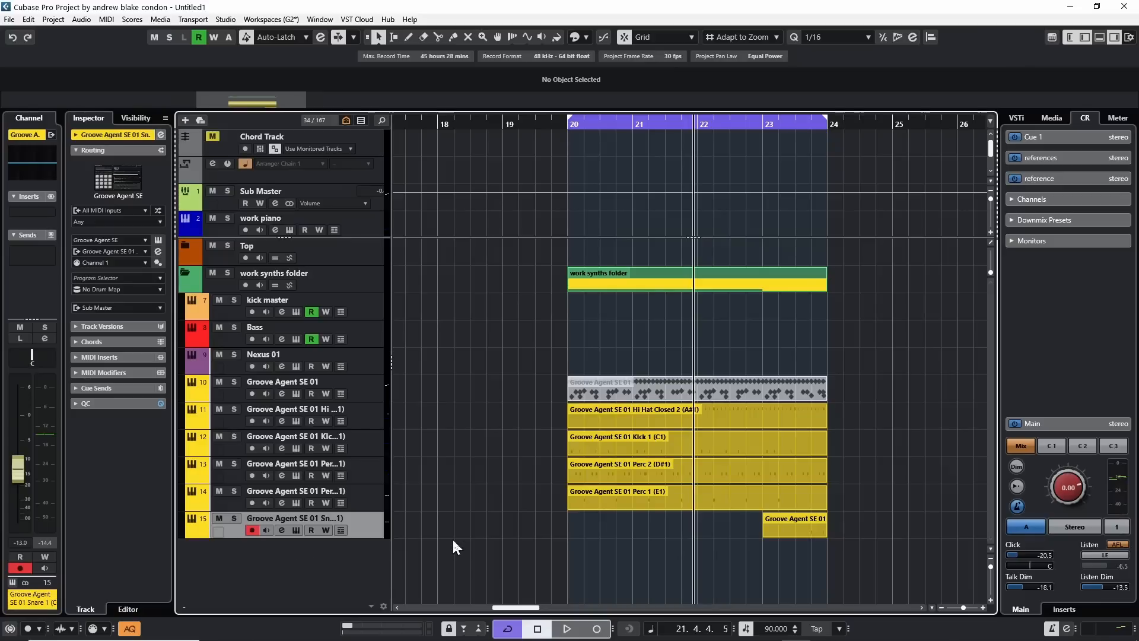
key("ctrl+z")
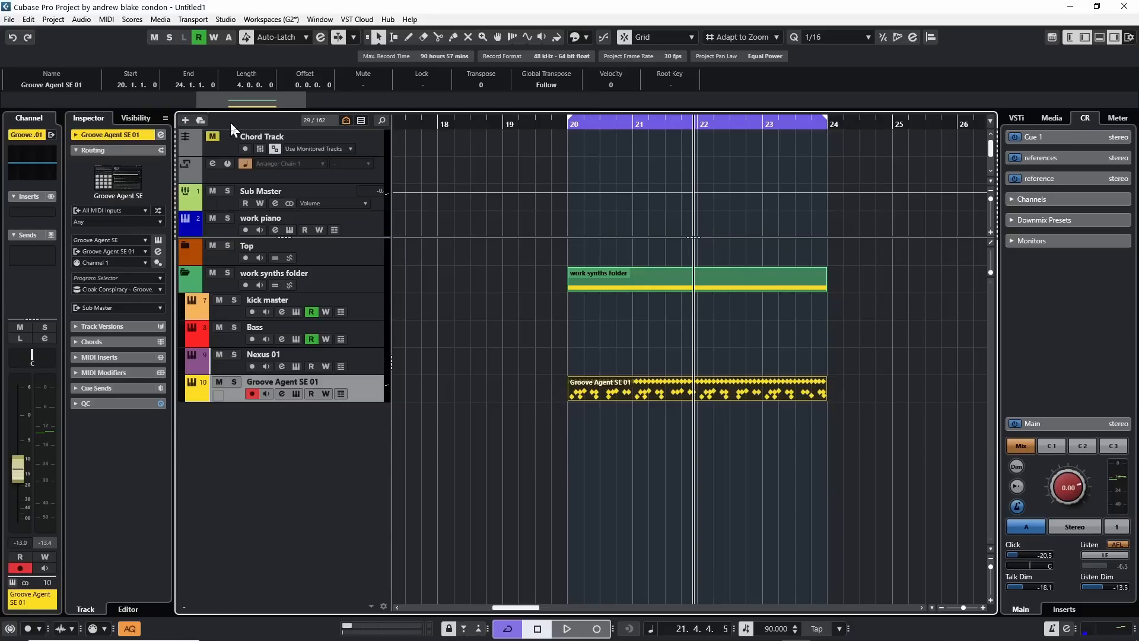
double_click(38, 84)
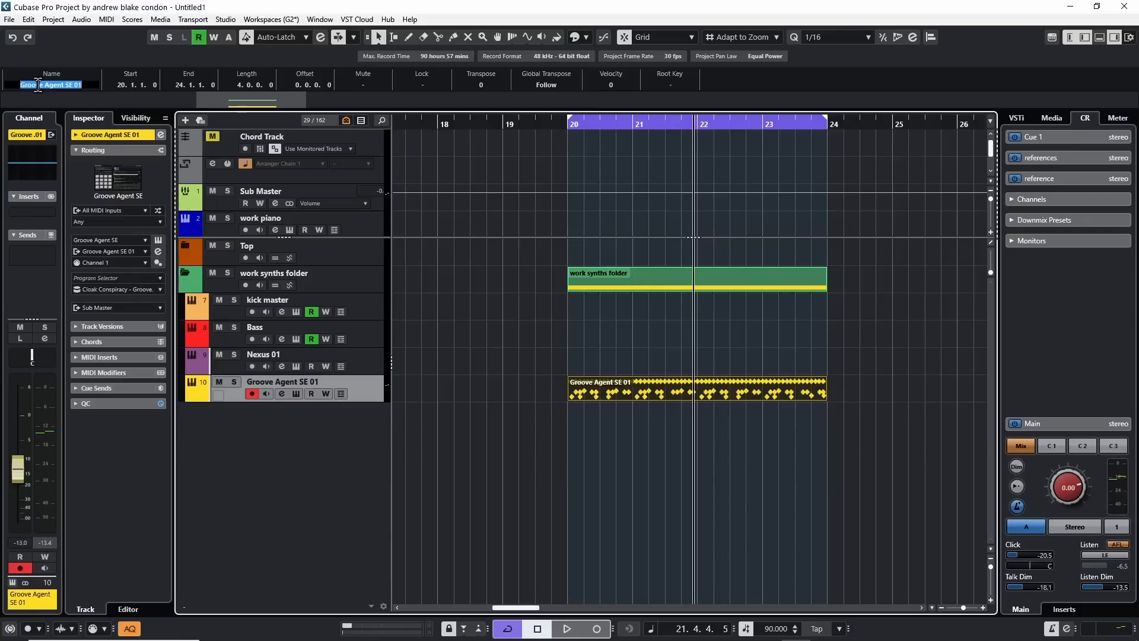
key("BackSpace")
key("Return")
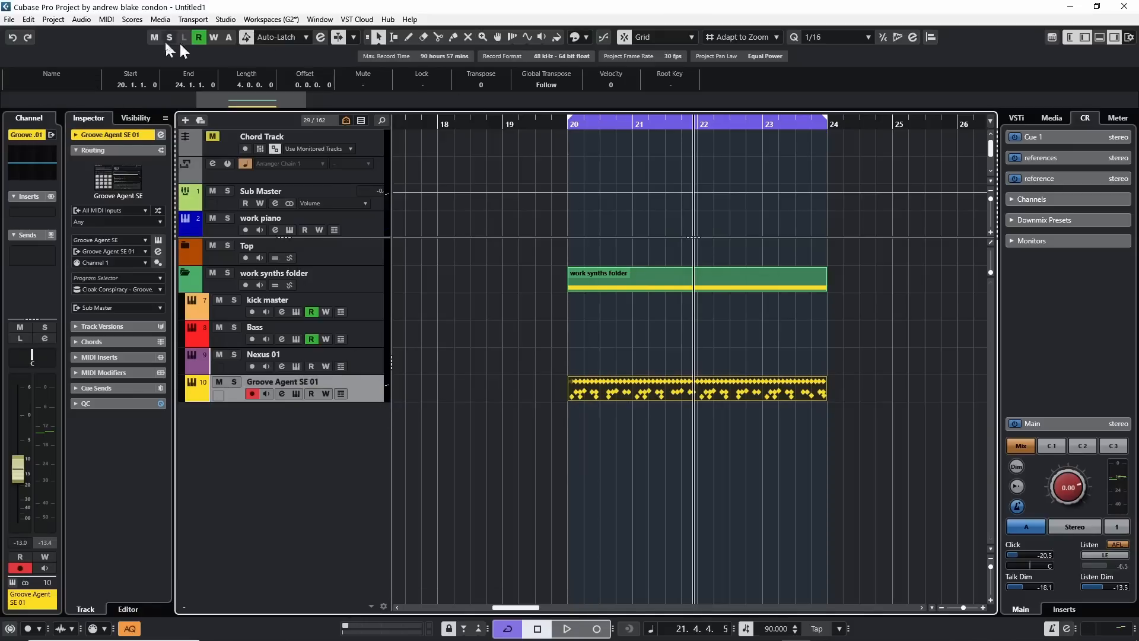
Dissolve the unnamed drum part into separate pitches with optimized display.
left_click(107, 19)
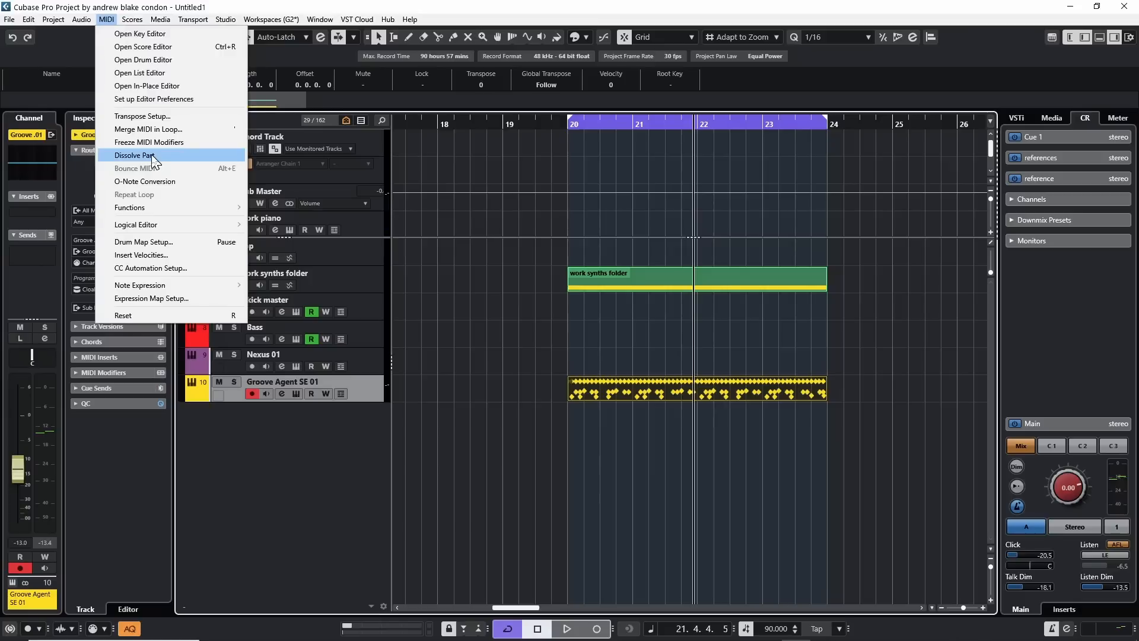
left_click(134, 156)
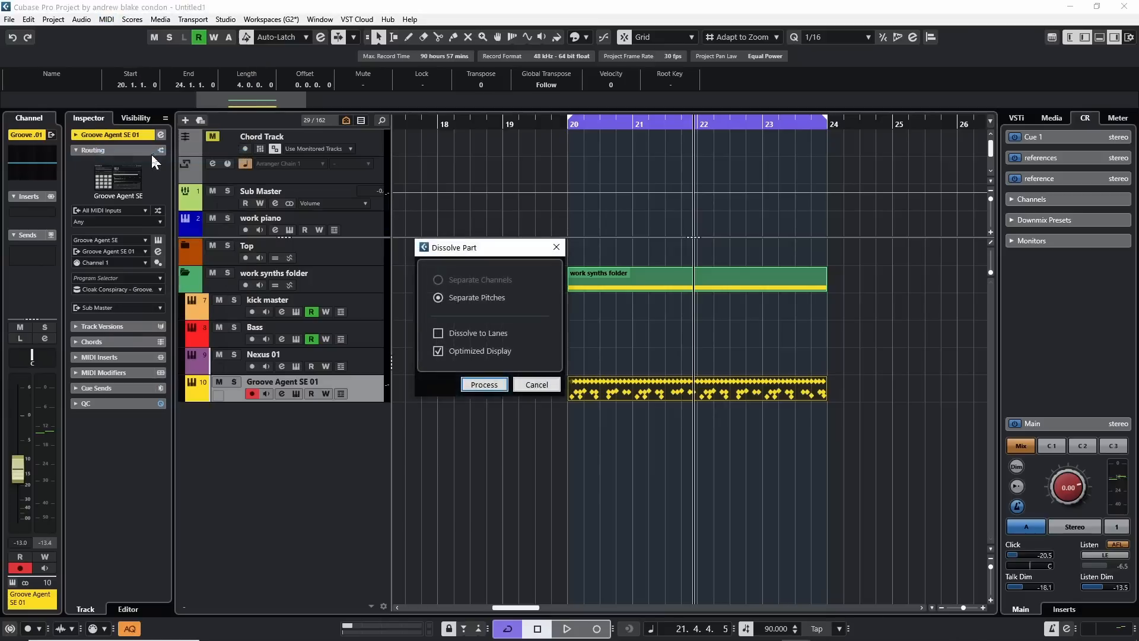
left_click(483, 385)
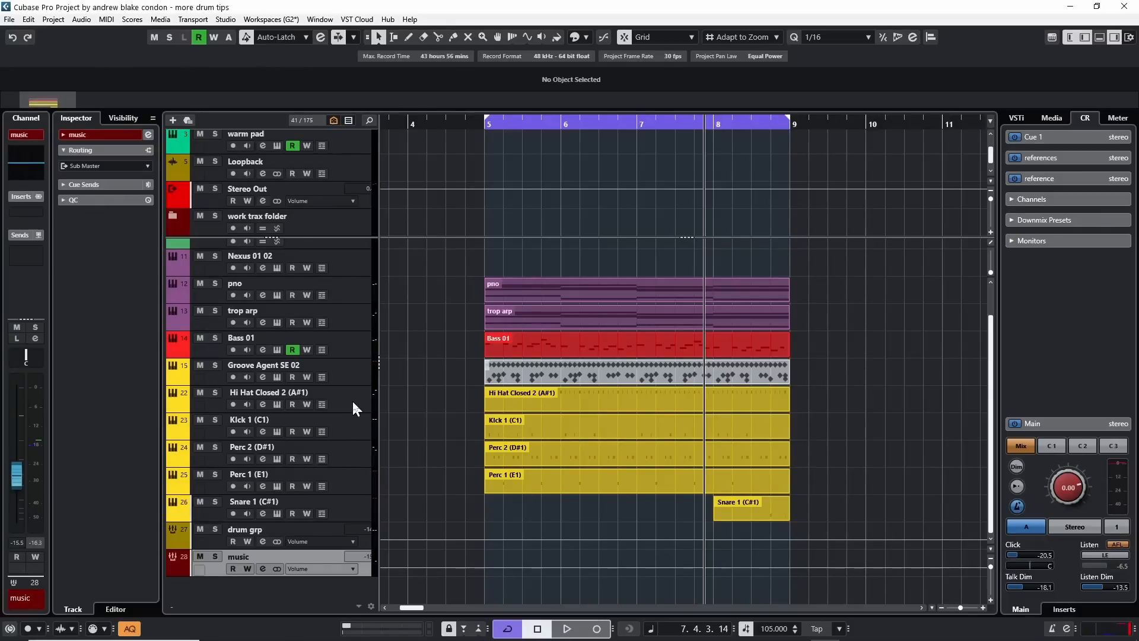
Go through the Hi Hat Closed 2, Kick 1, Perc 2, Perc 1 and Snare 1 tracks to examine their individual routing and channels.
left_click(356, 424)
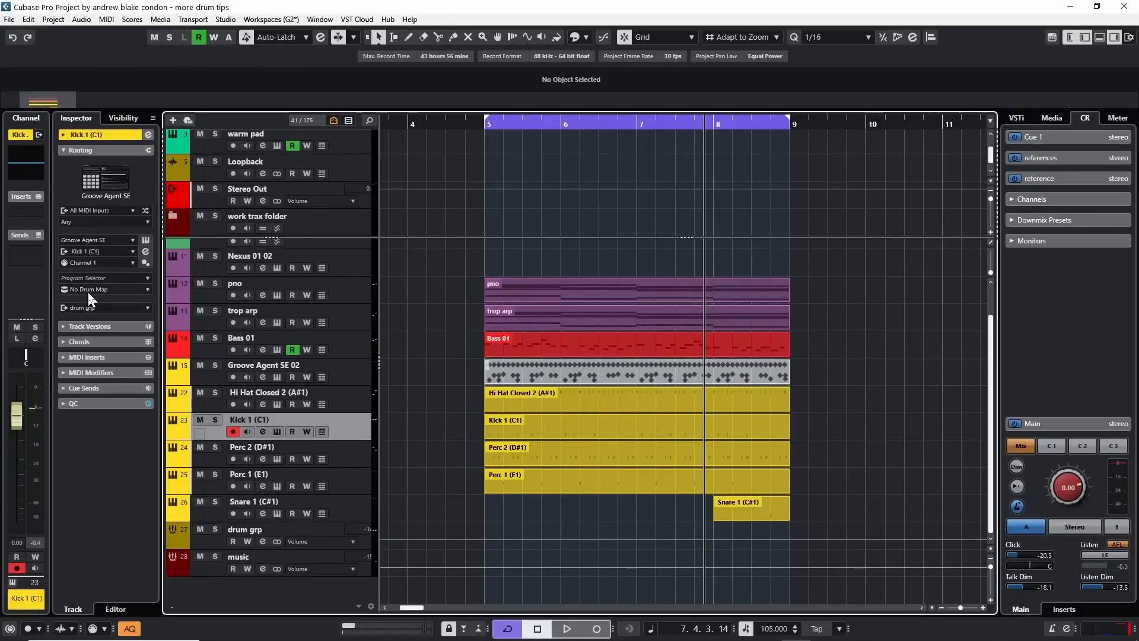
left_click(356, 505)
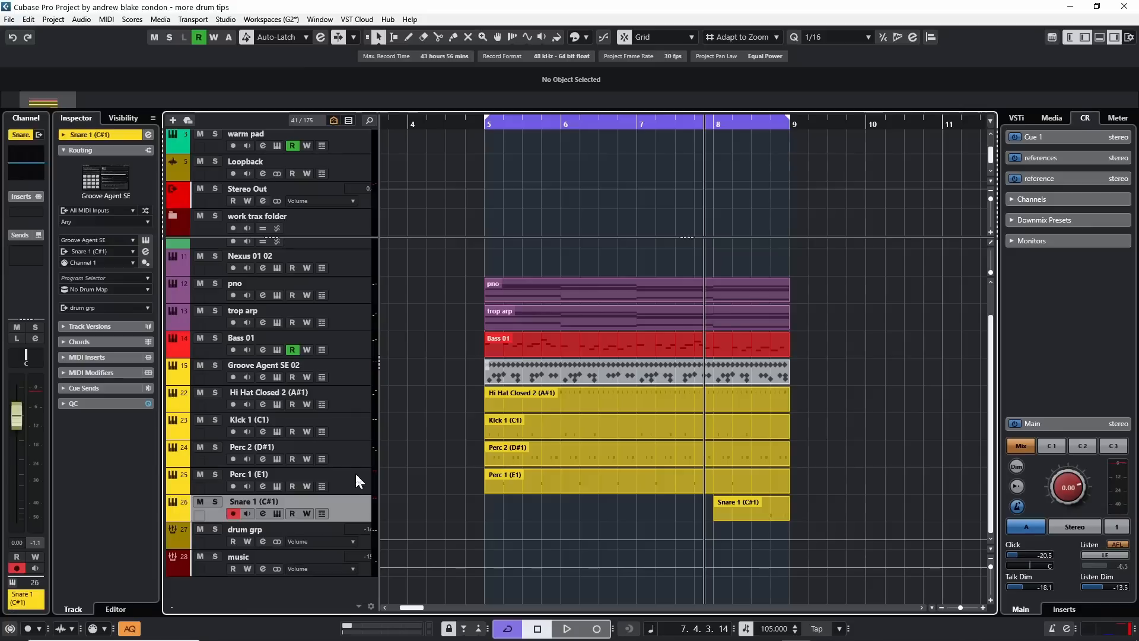
left_click(354, 472)
left_click(354, 451)
left_click(355, 429)
left_click(355, 404)
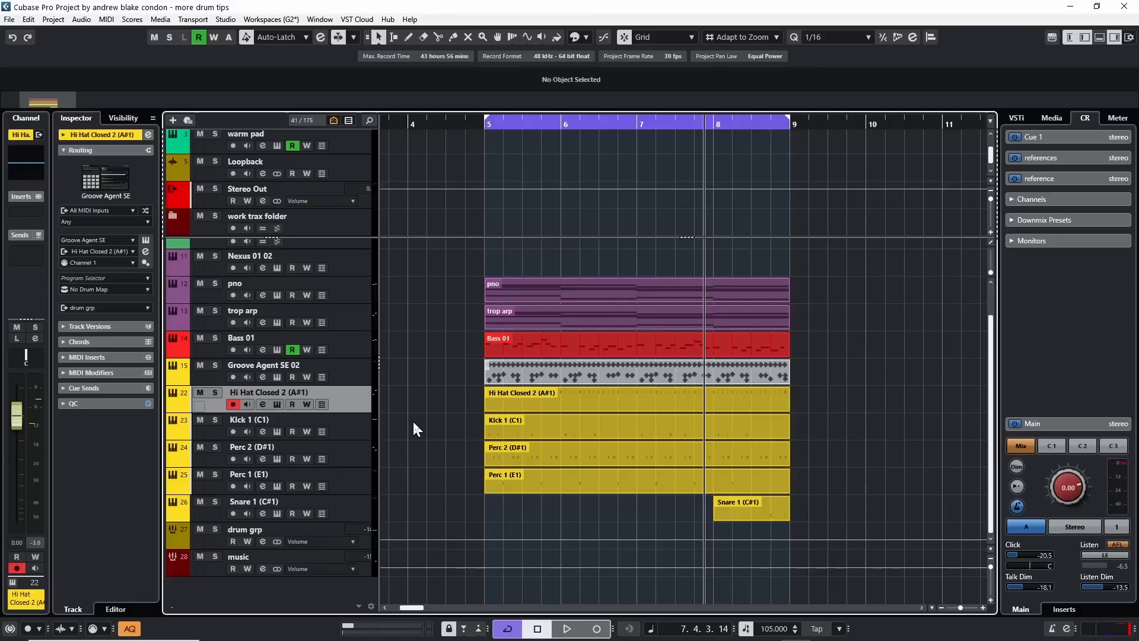
left_click(354, 440)
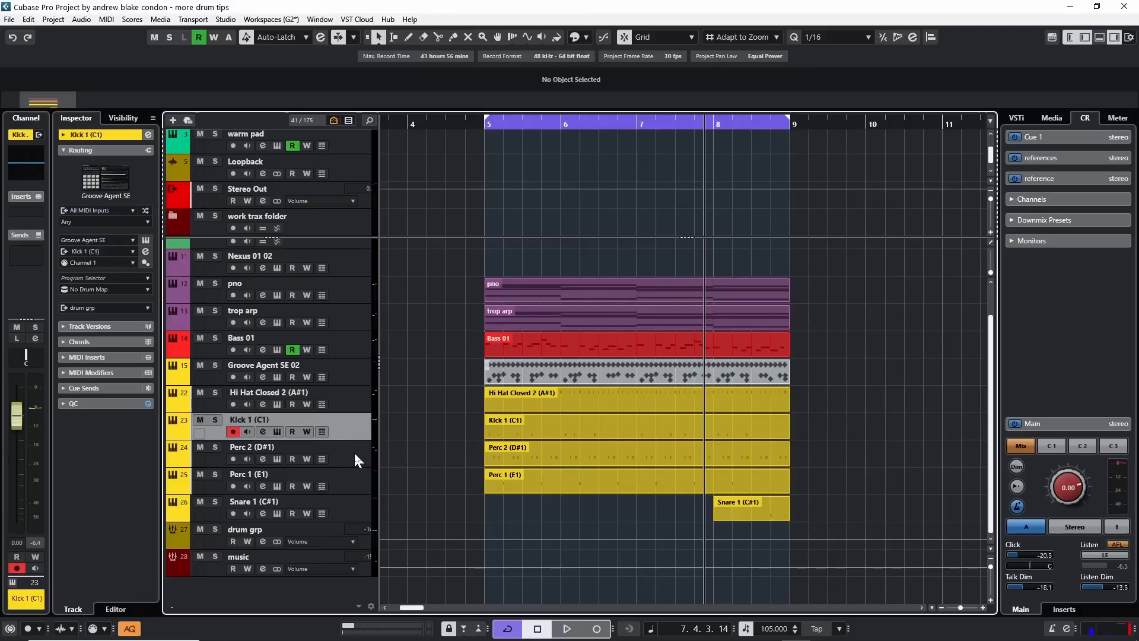
left_click(354, 451)
left_click(351, 477)
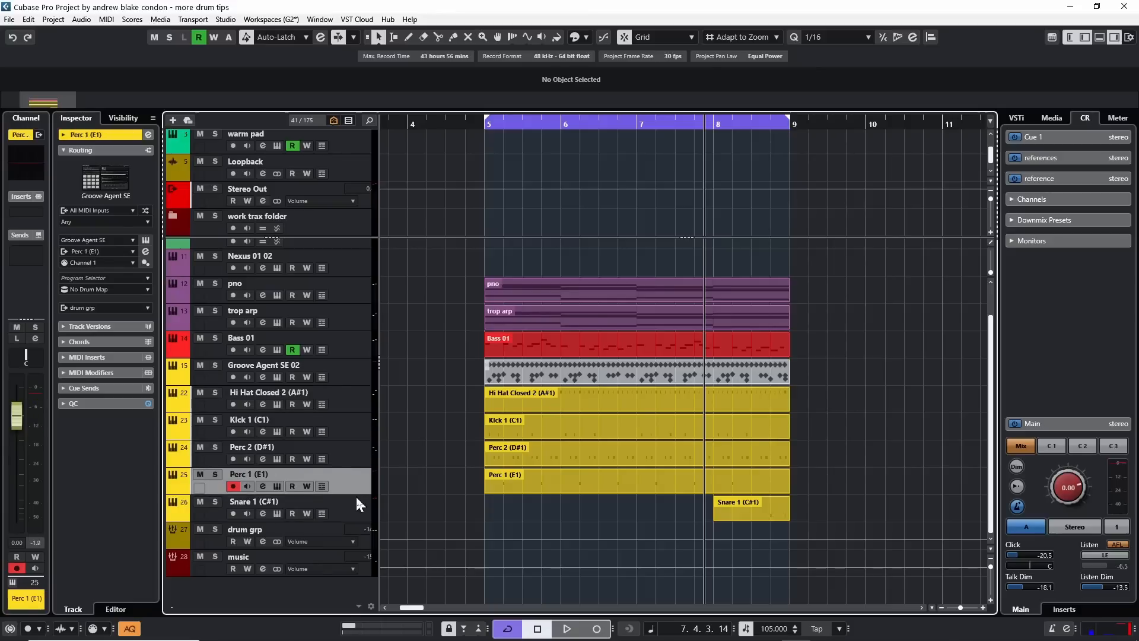
left_click(356, 503)
Select the Hi Hat Closed 2 (A#1) part on its own and open it in the Drum Editor.
left_click_drag(469, 395, 847, 512)
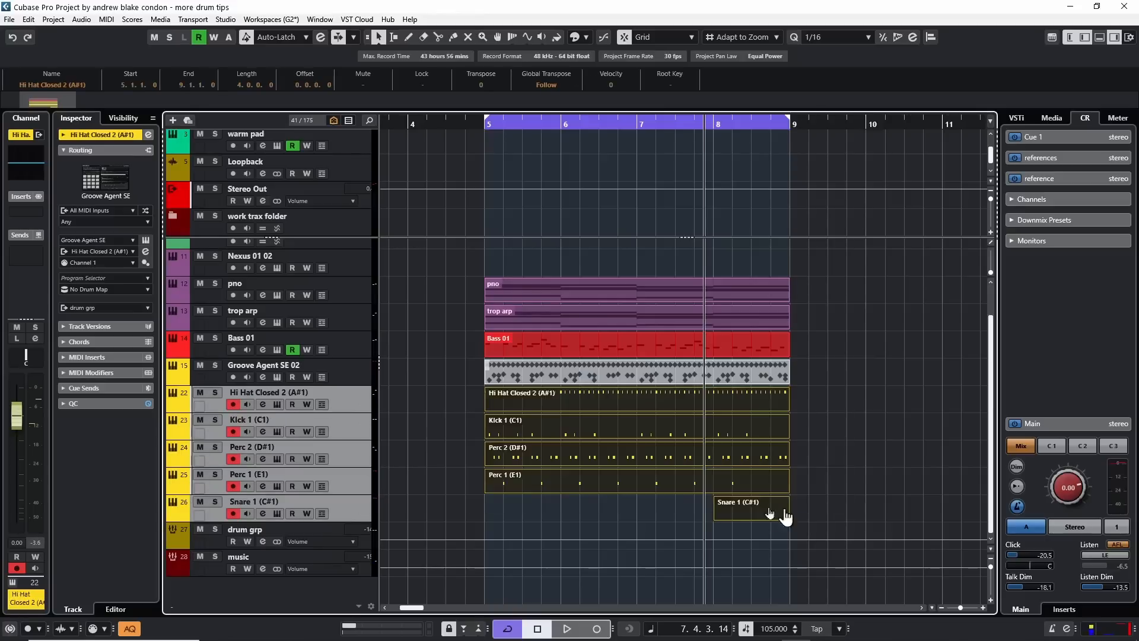
left_click(417, 430)
left_click_drag(486, 393, 882, 394)
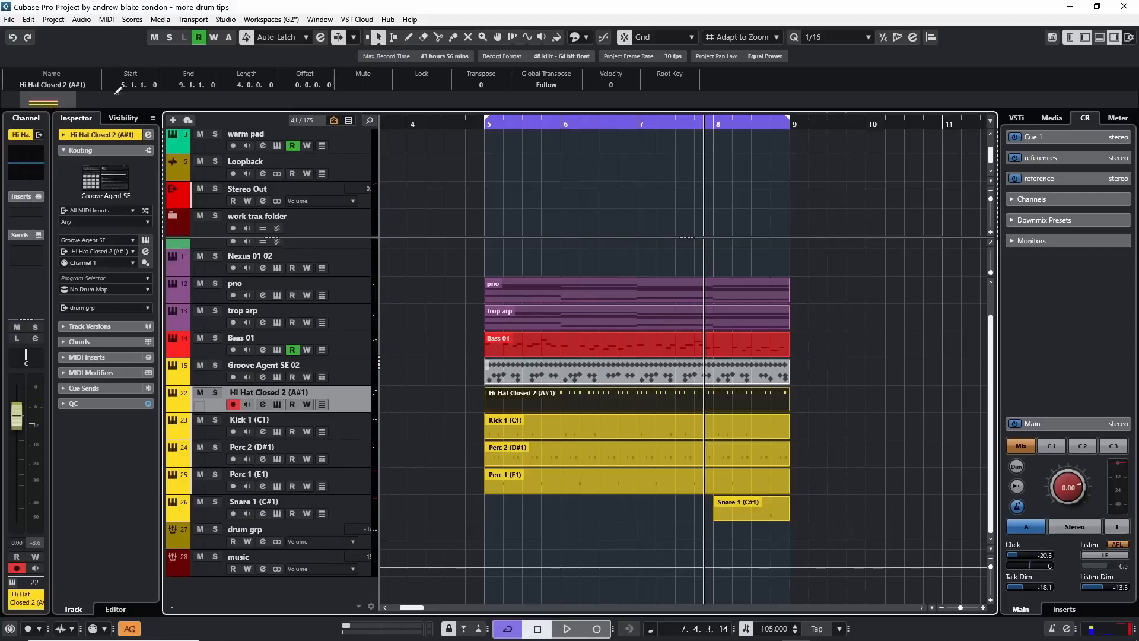
left_click(110, 19)
left_click(202, 60)
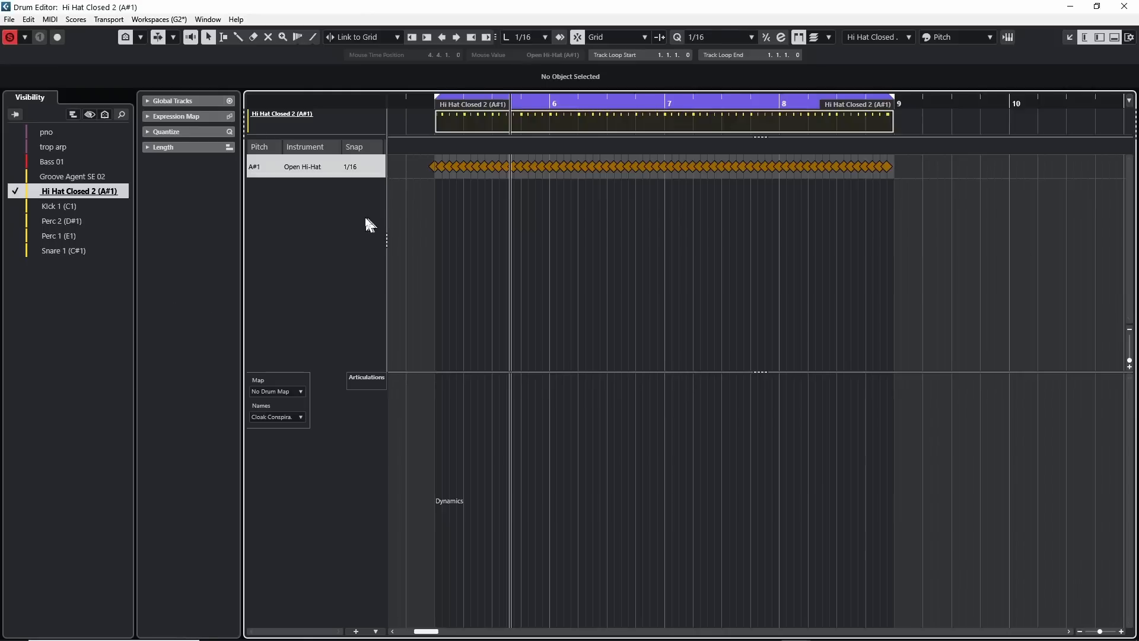
Show the Kick 1, Perc 2, Perc 1 and Snare 1 tracks alongside Hi Hat Closed 2 in the Drum Editor and start playback.
left_click(16, 207)
left_click(16, 220)
left_click(16, 235)
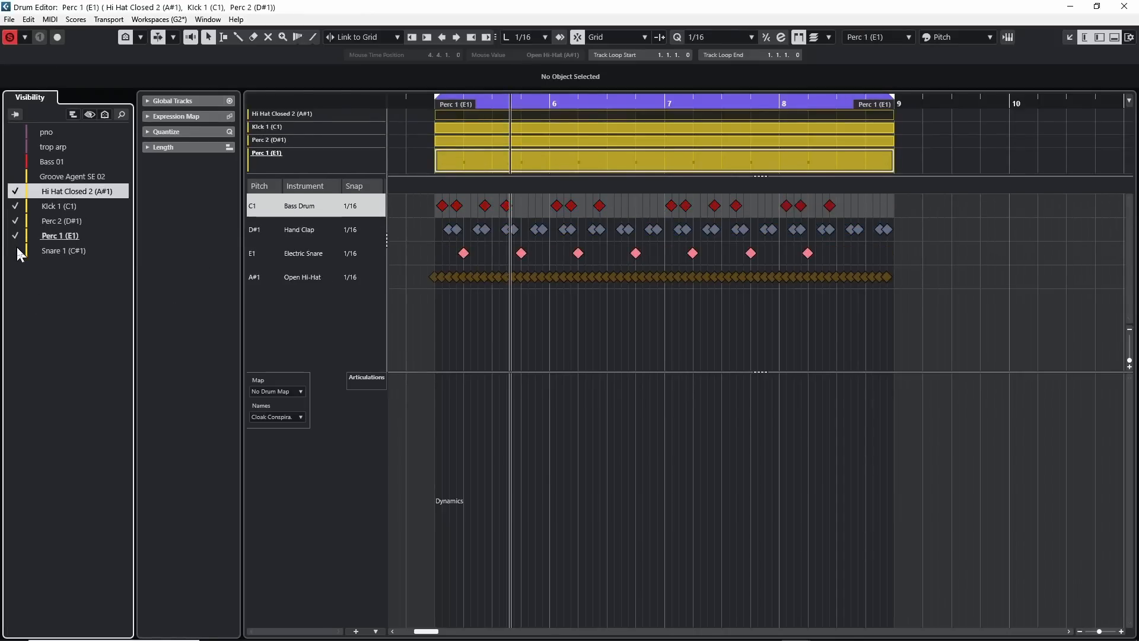
left_click(16, 249)
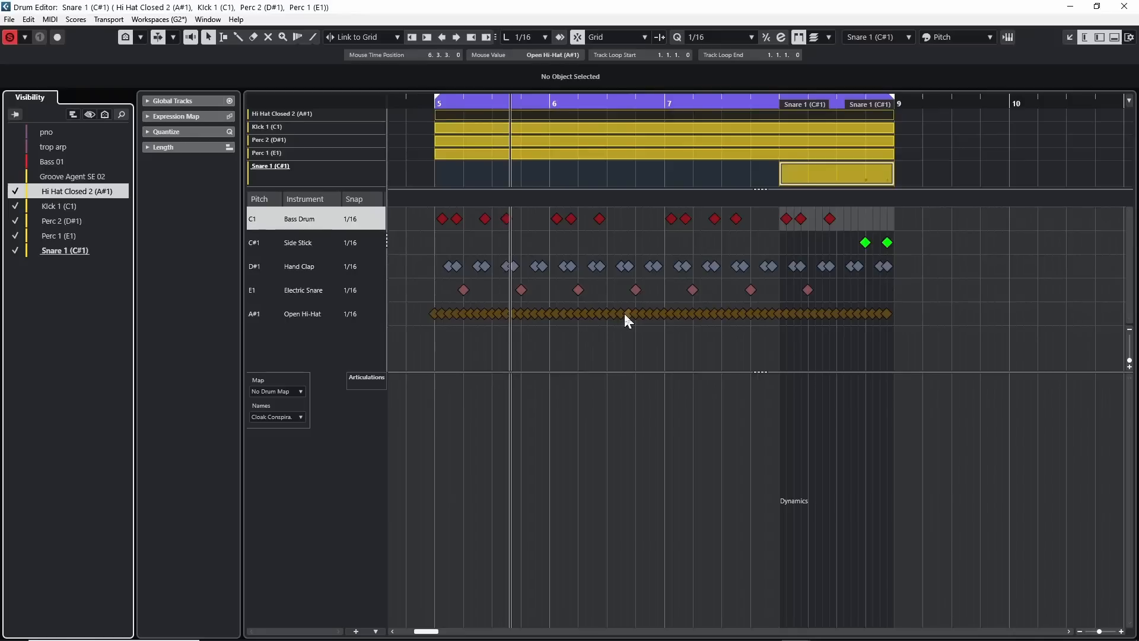
key("space")
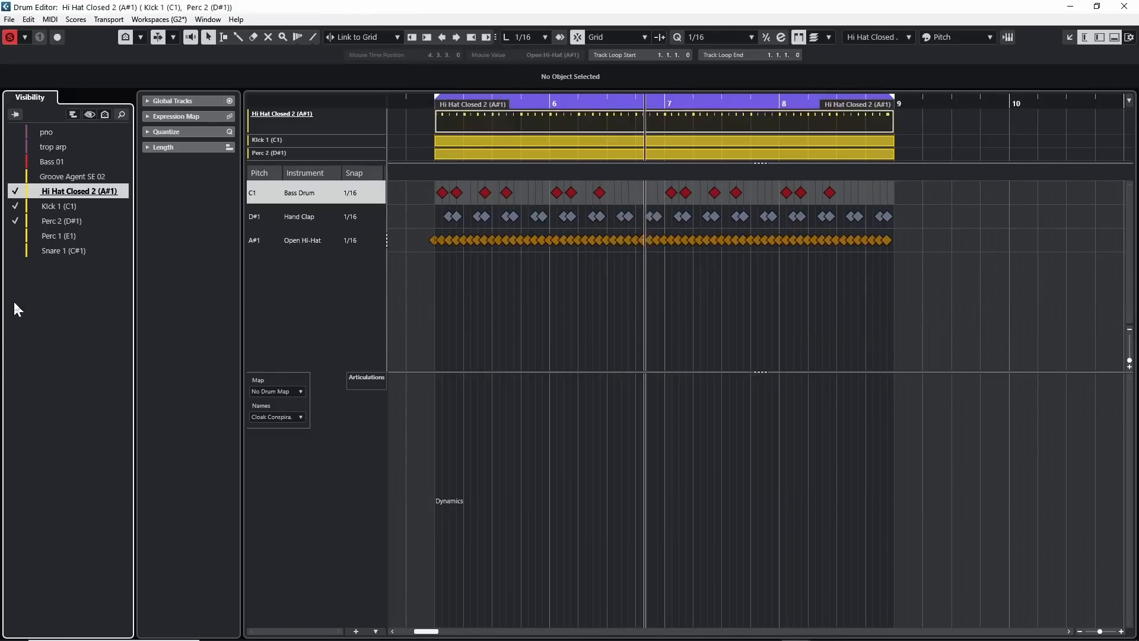
Hide the additional tracks in the Drum Editor, and view Perc 1 and Kick 1 each on their own.
left_click(14, 250)
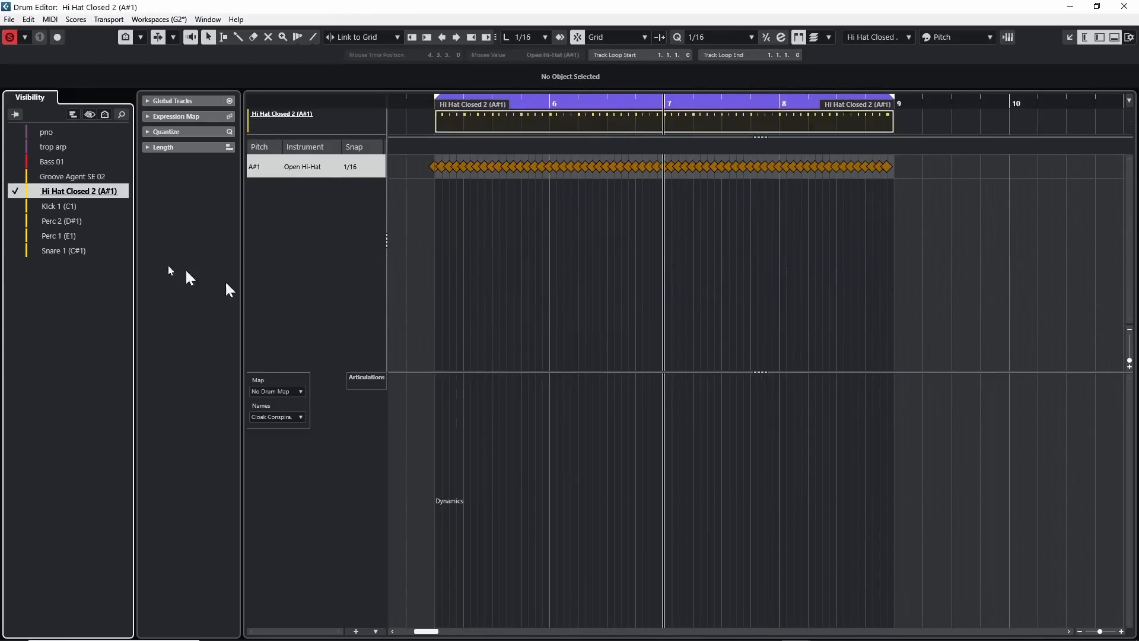
left_click(63, 236)
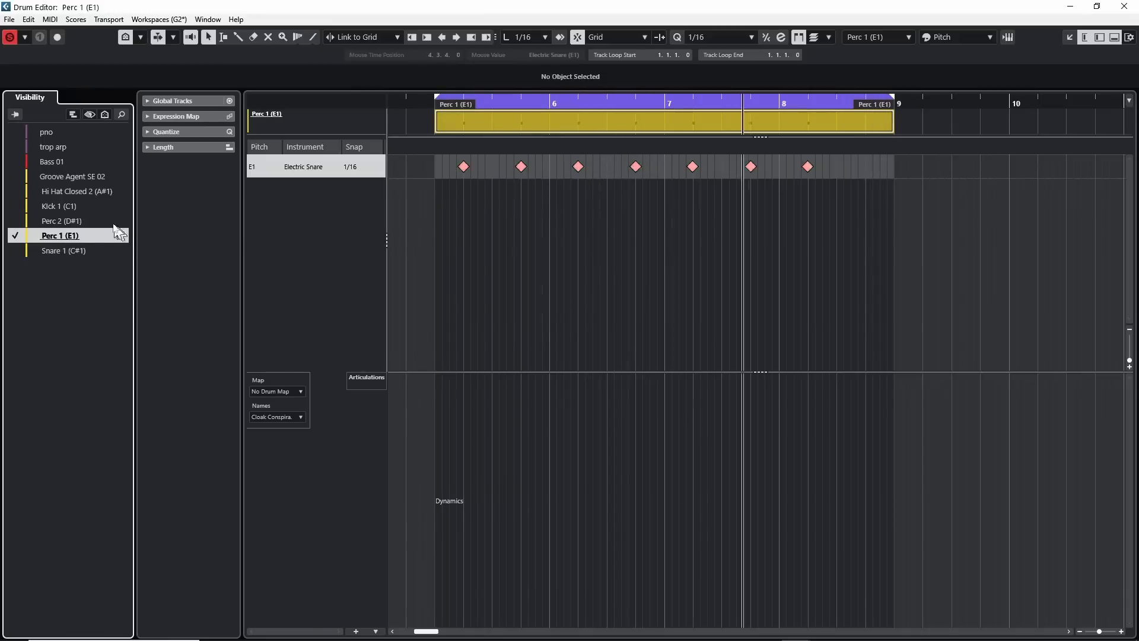
left_click(62, 205)
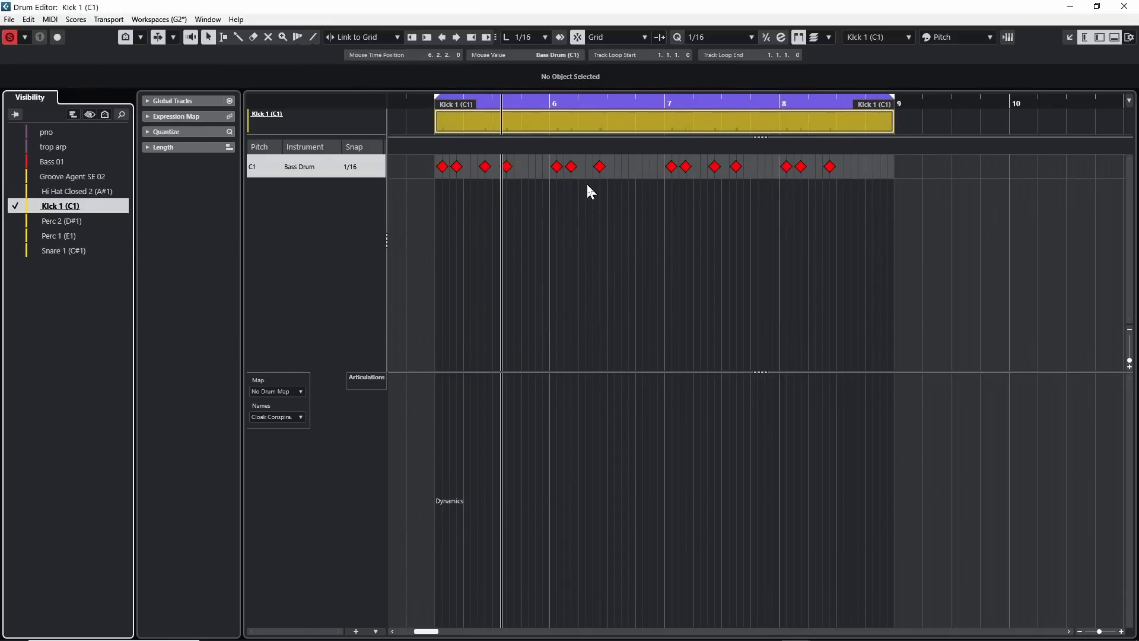
Show the Hi Hat Closed 2, Perc 2, Perc 1 and Snare 1 tracks alongside Kick 1 in the Drum Editor.
left_click(15, 191)
left_click(15, 221)
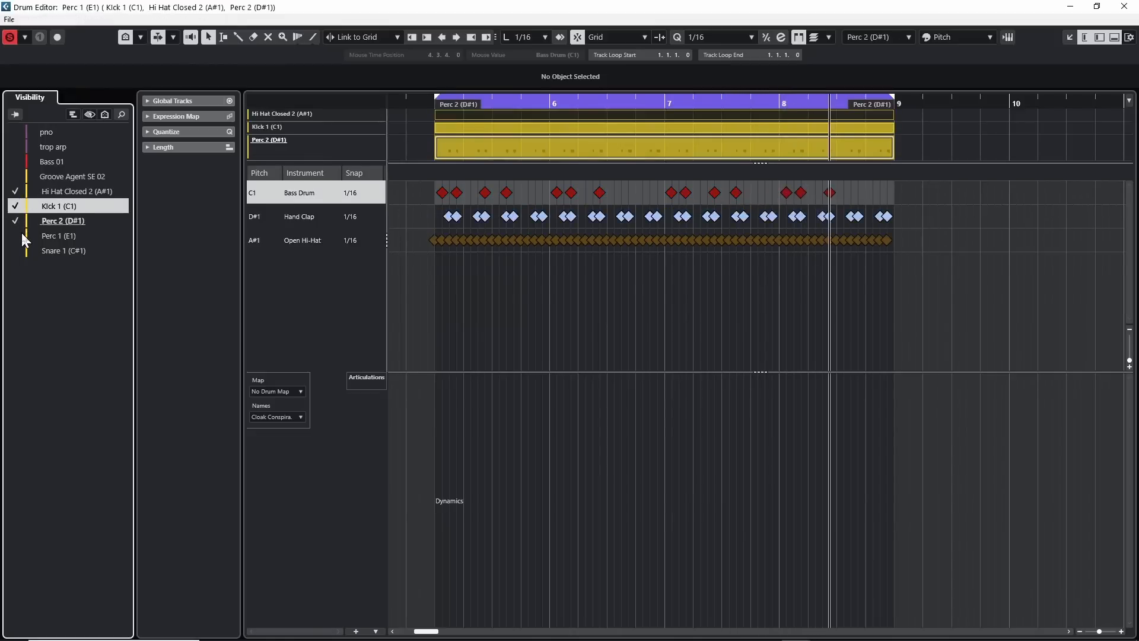
left_click(18, 235)
left_click(15, 250)
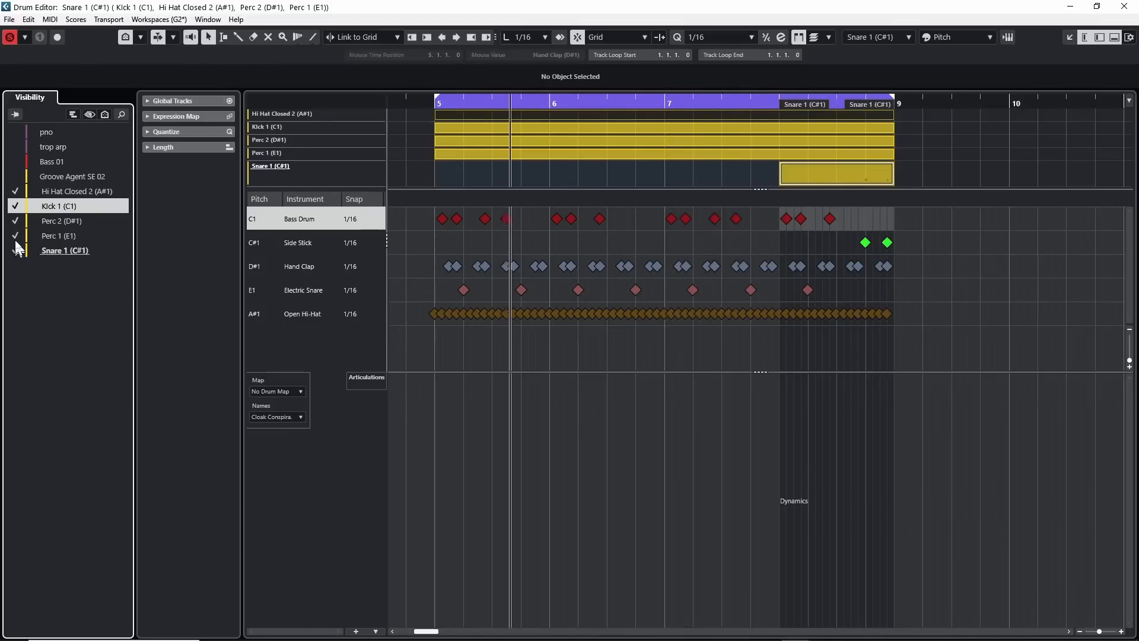
Hide and restore the Perc 1 and Snare 1 tracks in the Drum Editor, and toggle Solo Editor to compare playback.
left_click(16, 235)
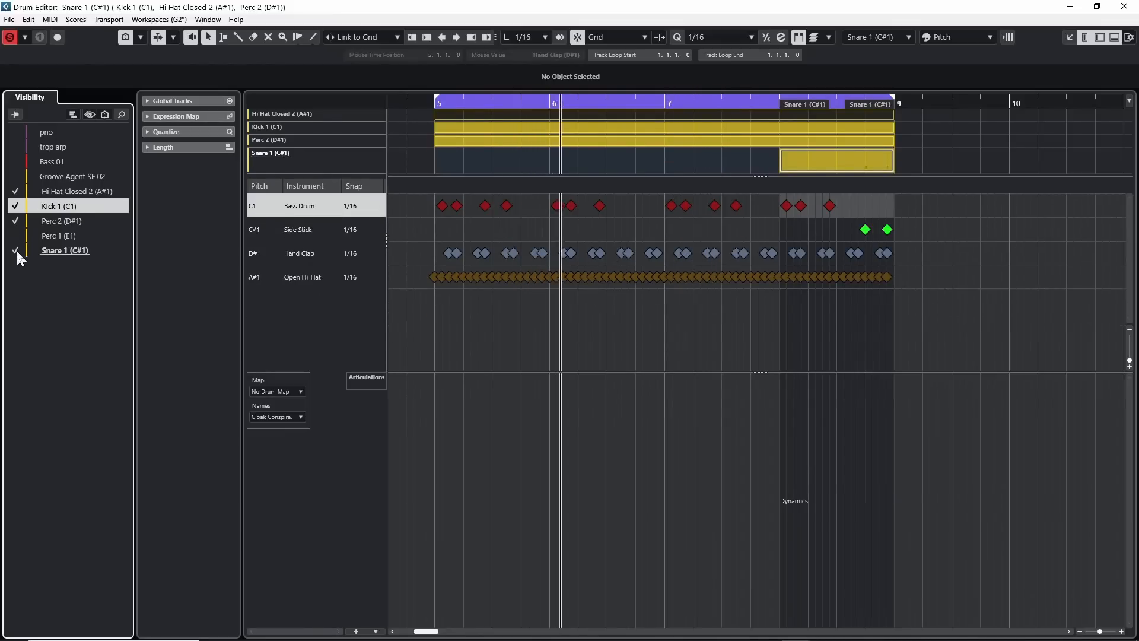
left_click(16, 250)
left_click(18, 236)
left_click(16, 250)
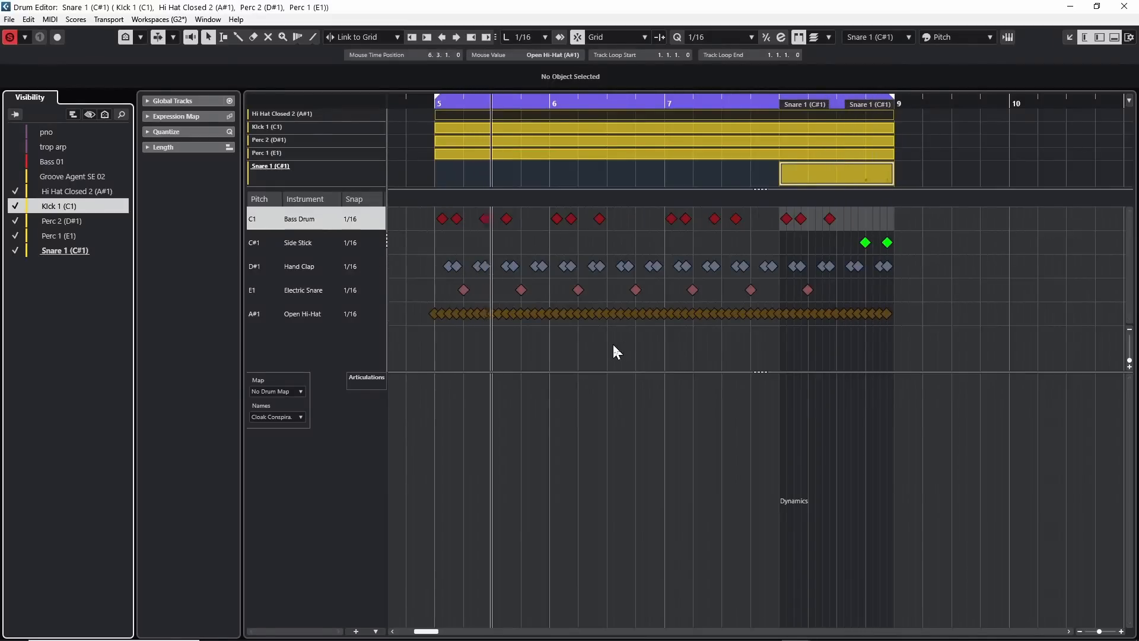
left_click(11, 39)
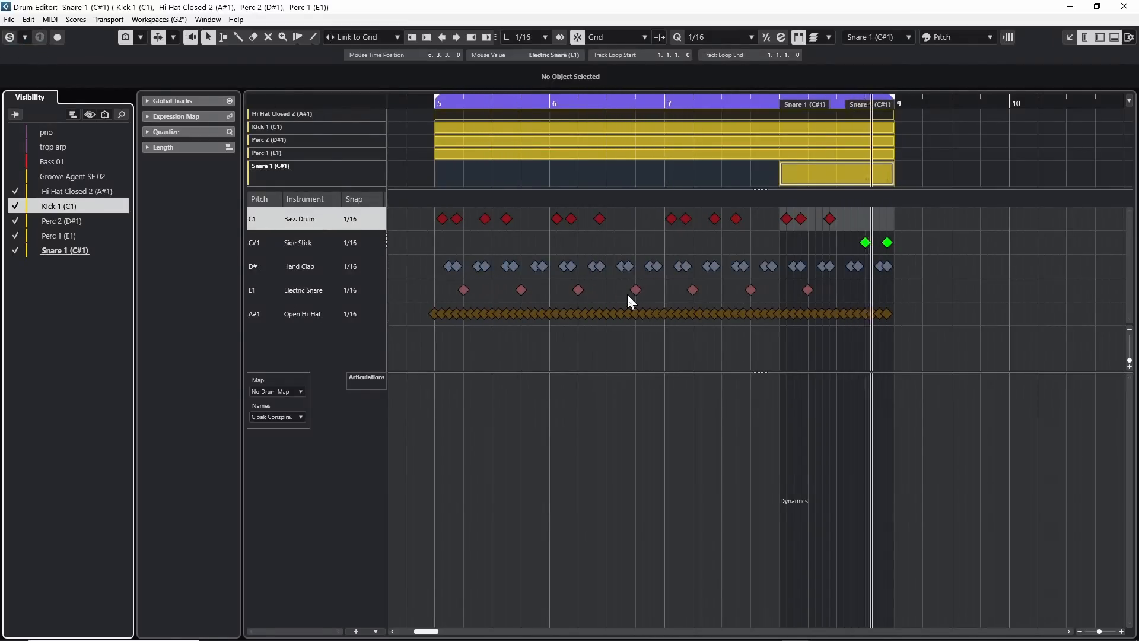
left_click(9, 37)
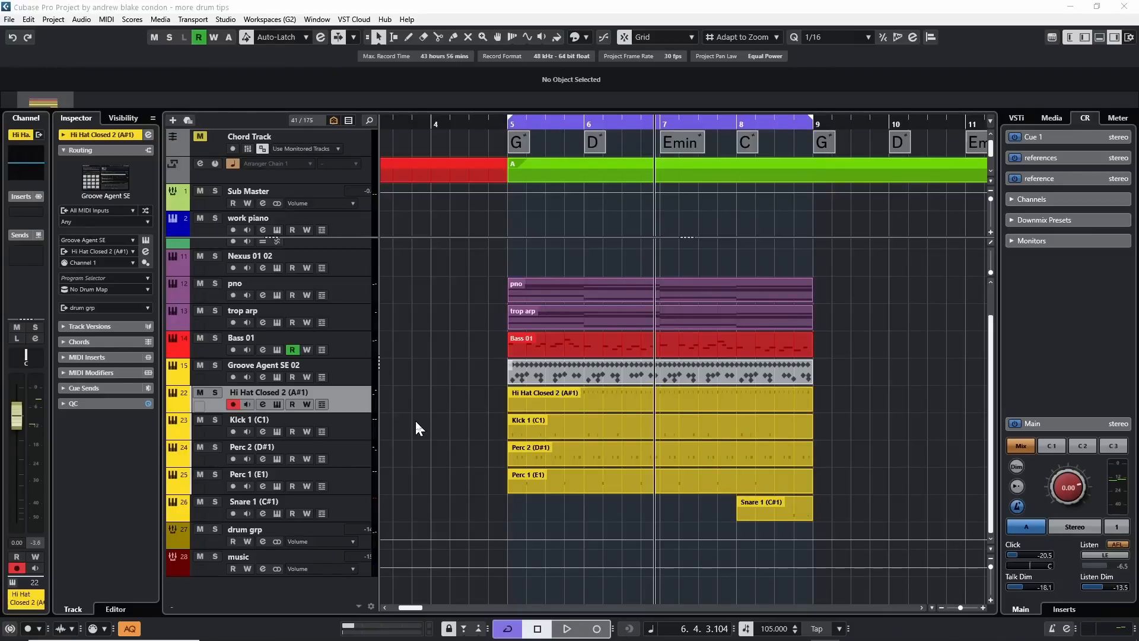
Select the tracks from Hi Hat Closed 2 through Snare 1 and open their Render in Place settings with Channel Settings processing.
left_click(450, 506)
left_click(348, 508, "shift")
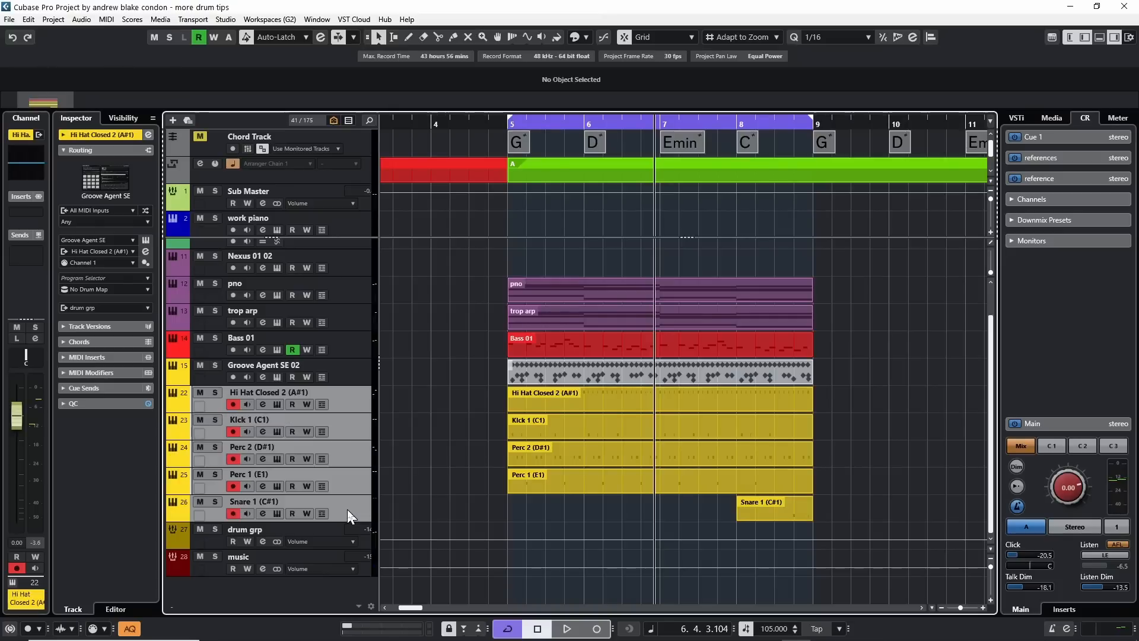
left_click(28, 19)
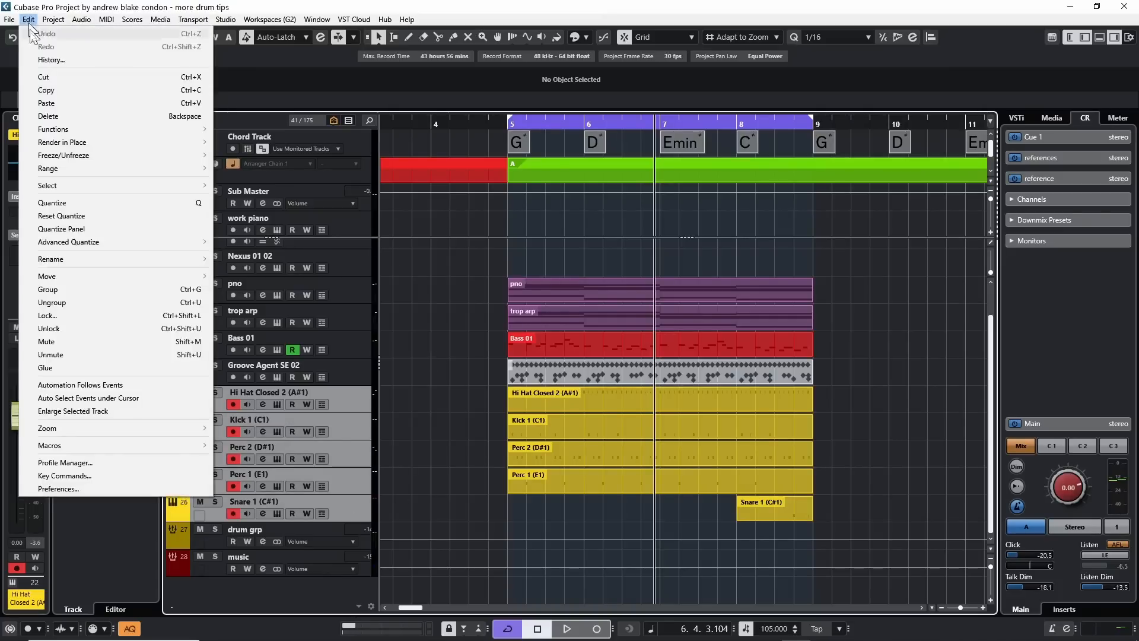
mouse_move(84, 143)
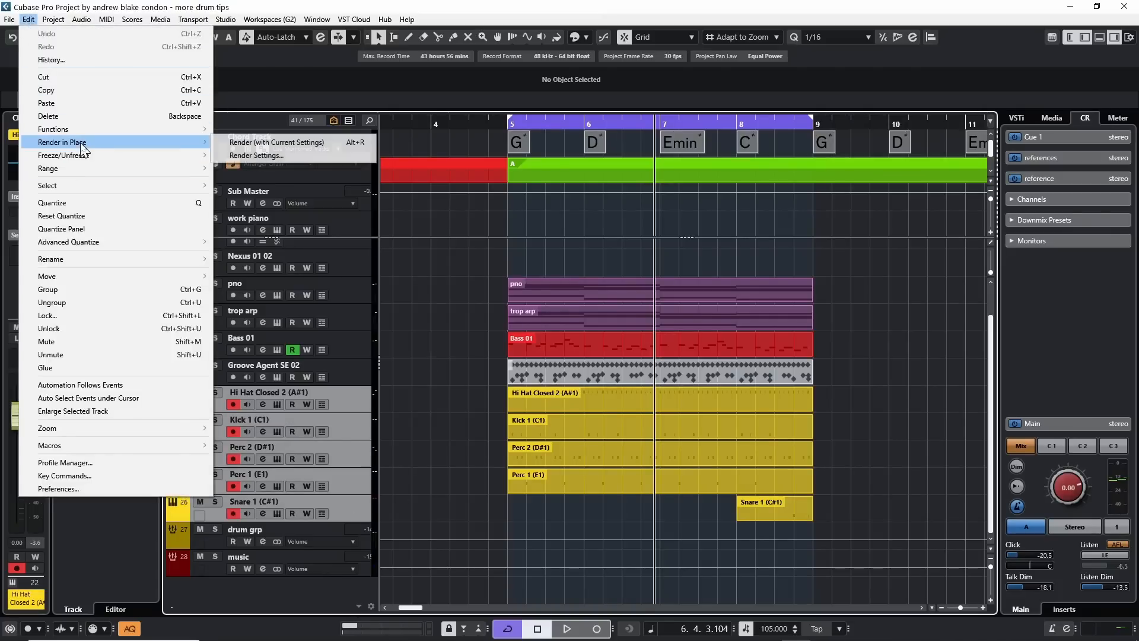
left_click(300, 158)
left_click(488, 207)
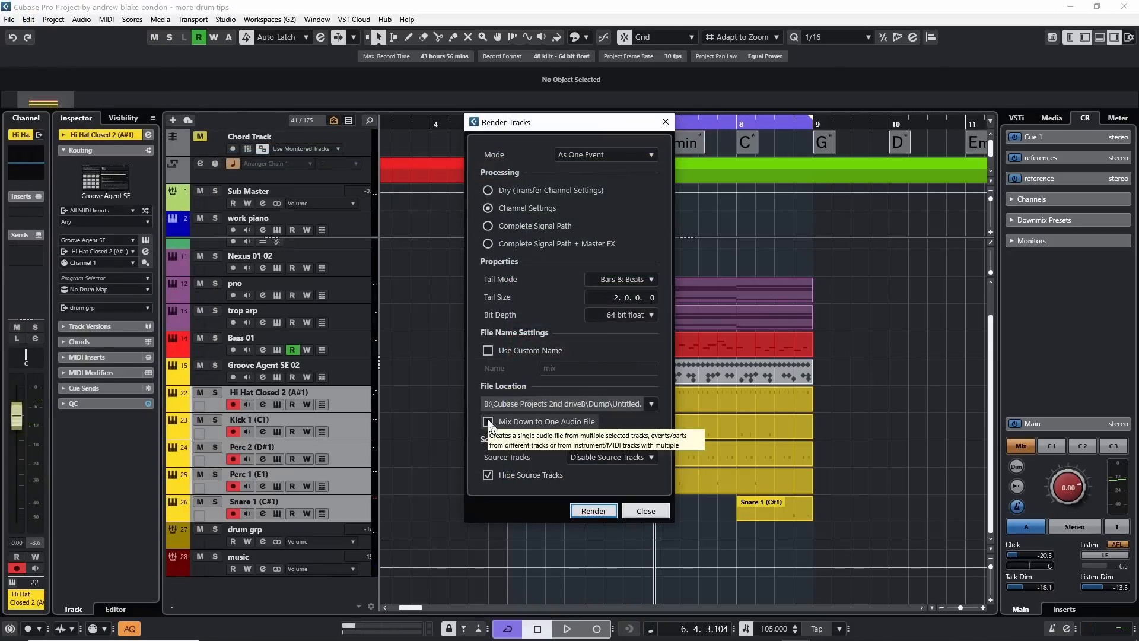
Render the selected tracks mixed down to one audio file, keeping the source tracks unchanged and not hidden.
left_click(487, 421)
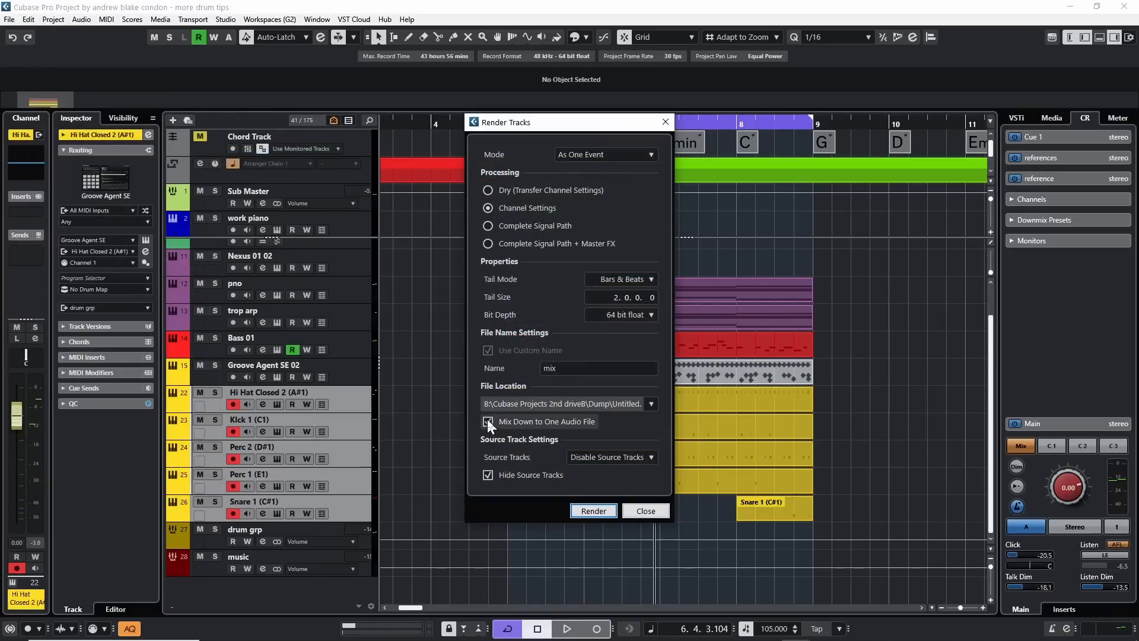
left_click(488, 474)
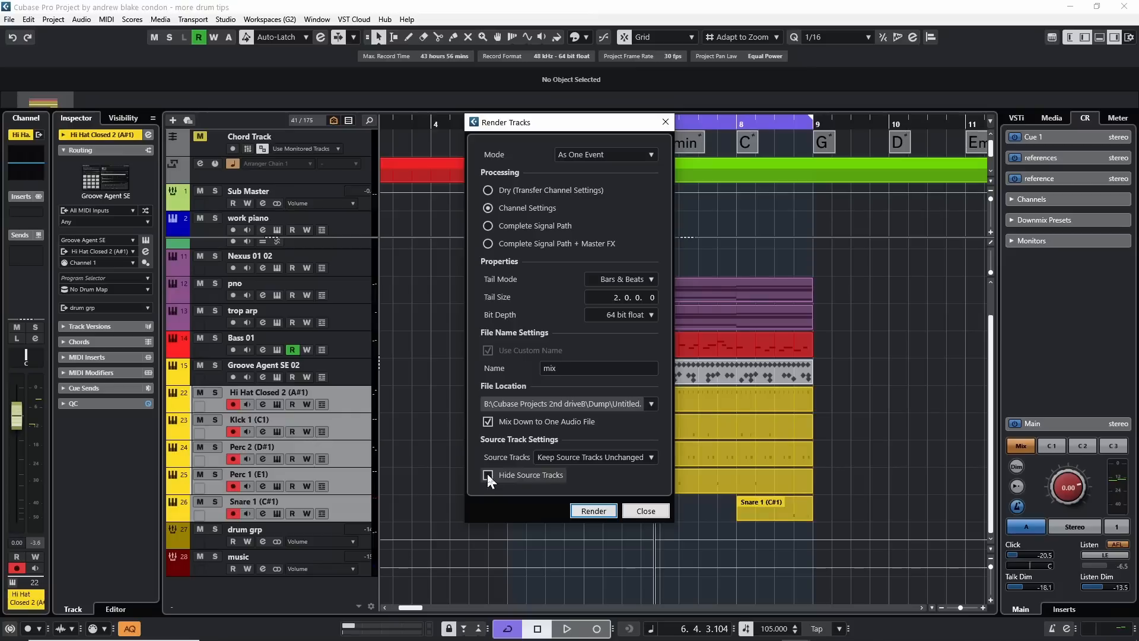
left_click(589, 509)
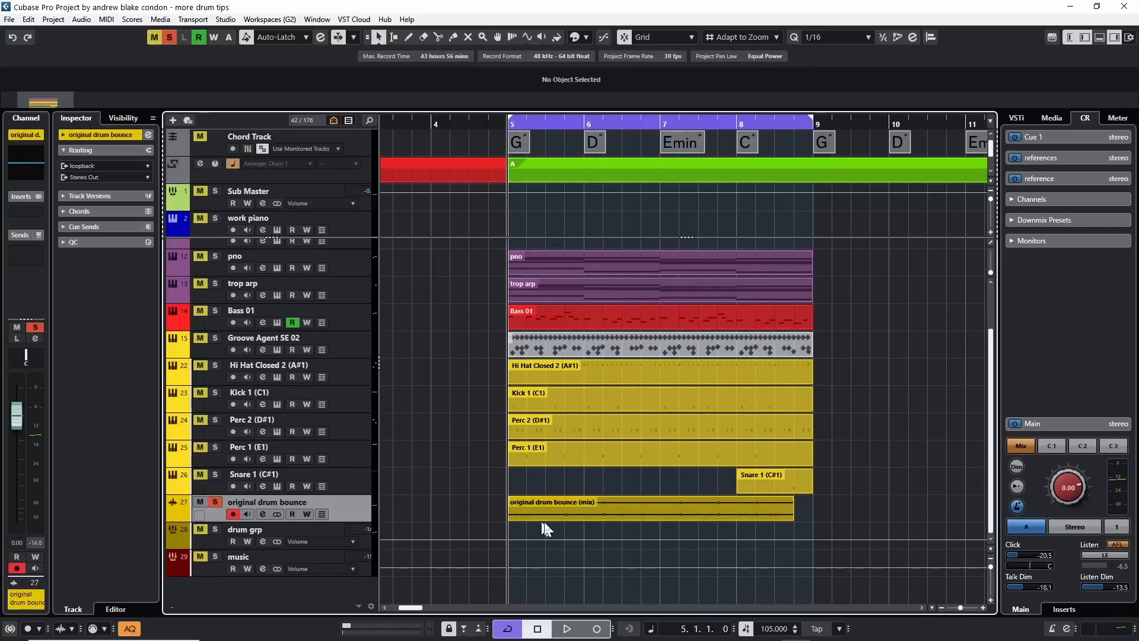
Audition the soloed original drum bounce track and park it muted below the music track.
key("space")
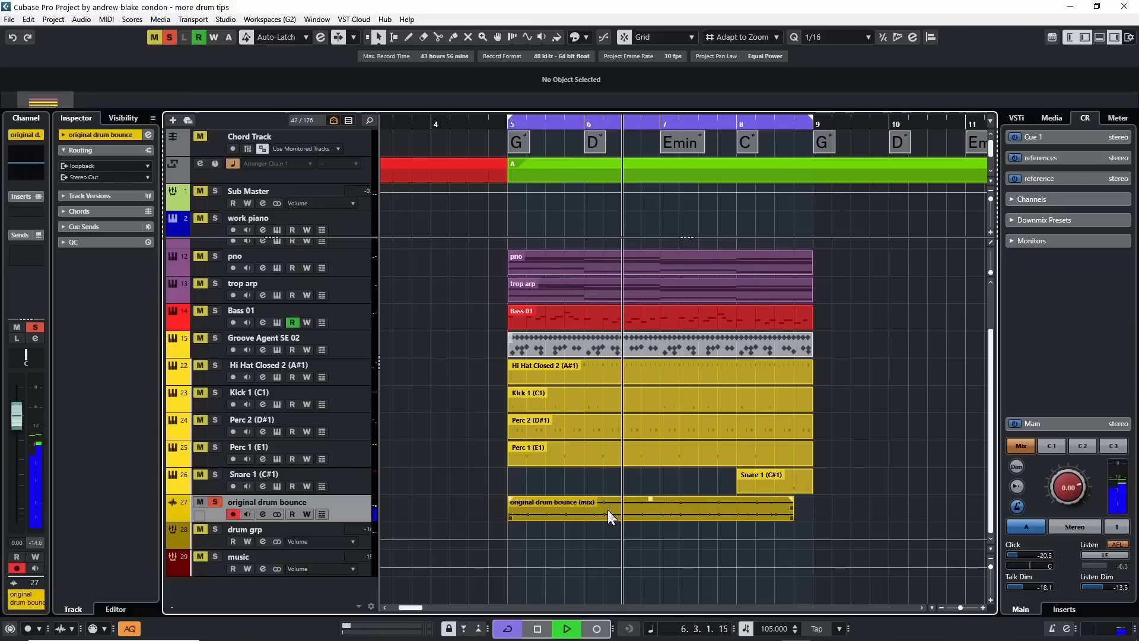
key("space")
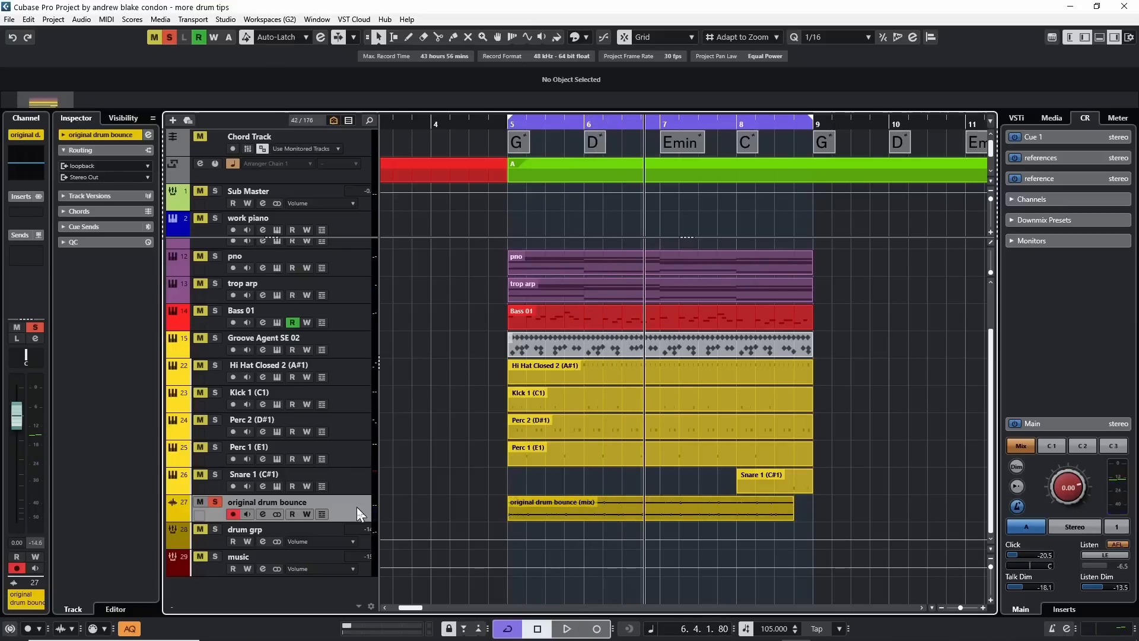
left_click_drag(357, 506, 344, 579)
left_click(356, 347)
left_click(359, 380)
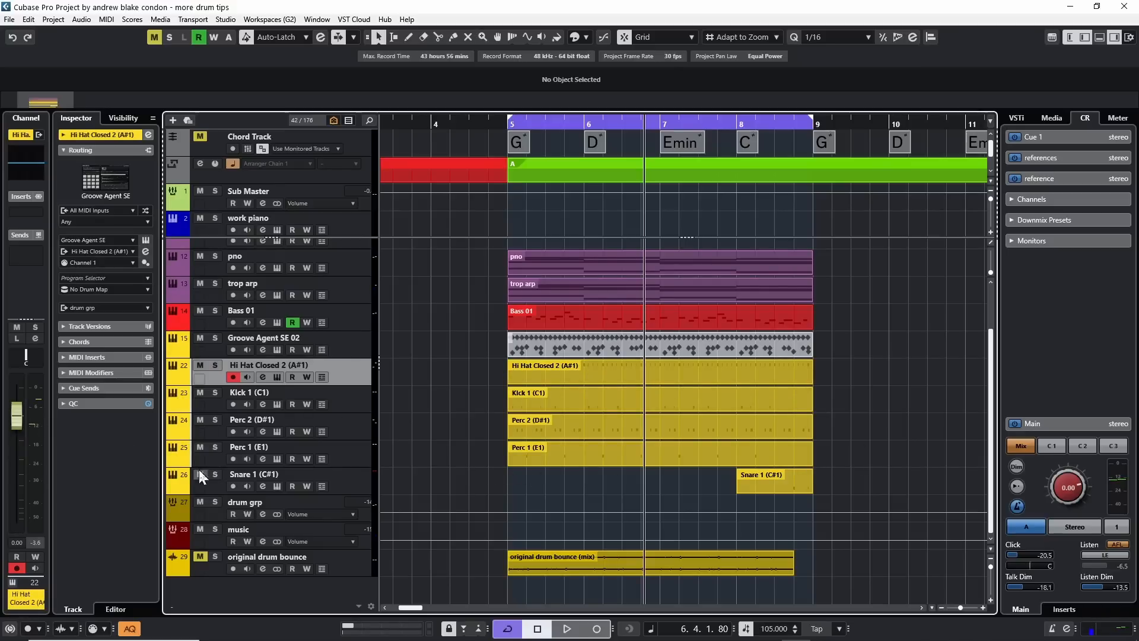
Examine the Hi Hat Closed 2 track's channel settings and the mixer of its Groove Agent SE instrument.
left_click(262, 378)
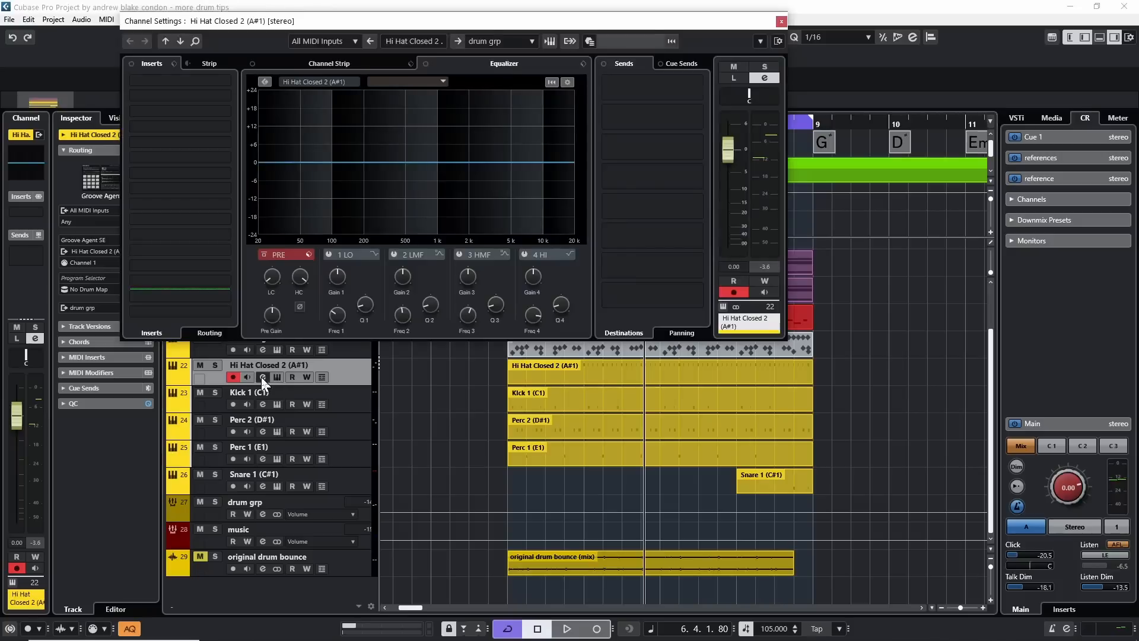
left_click_drag(433, 22, 663, 42)
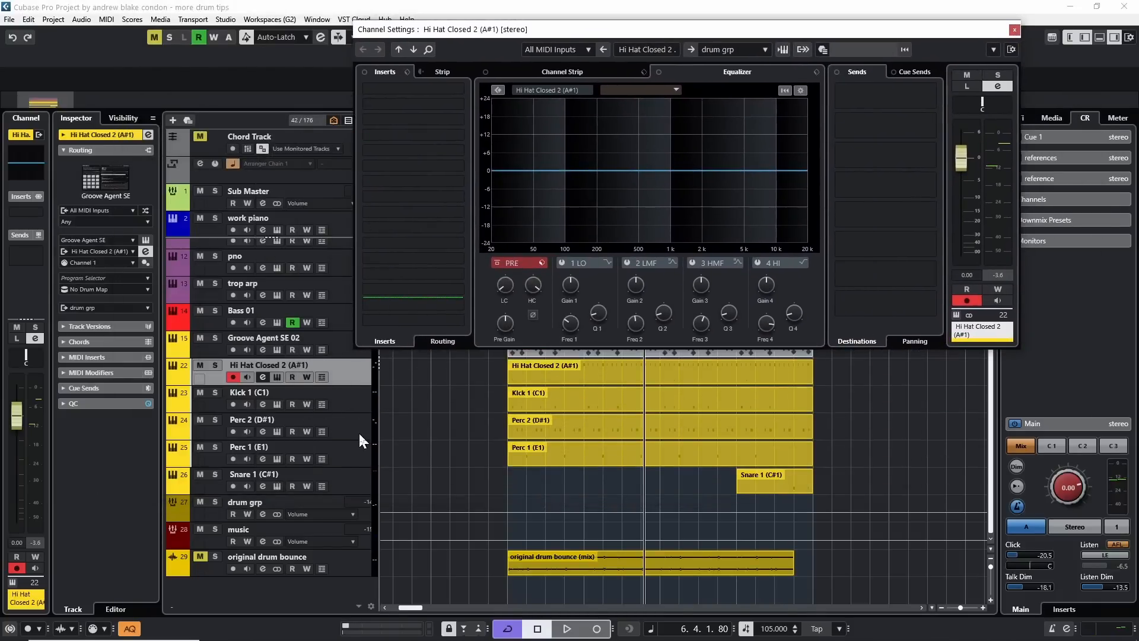
left_click_drag(719, 30, 496, 188)
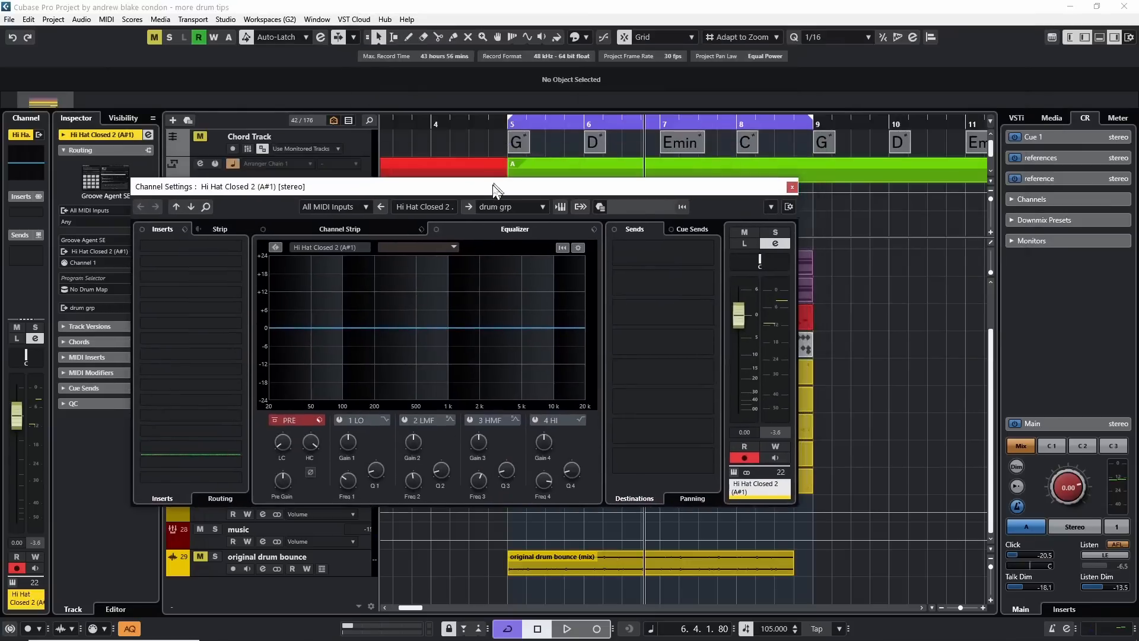
left_click(791, 189)
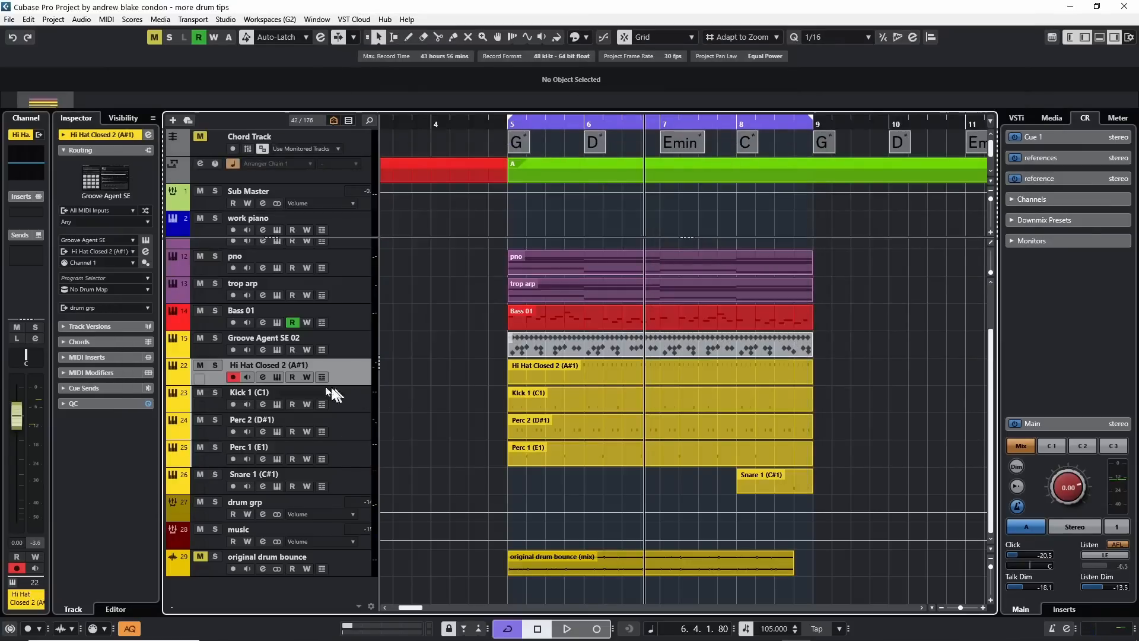
left_click(276, 375)
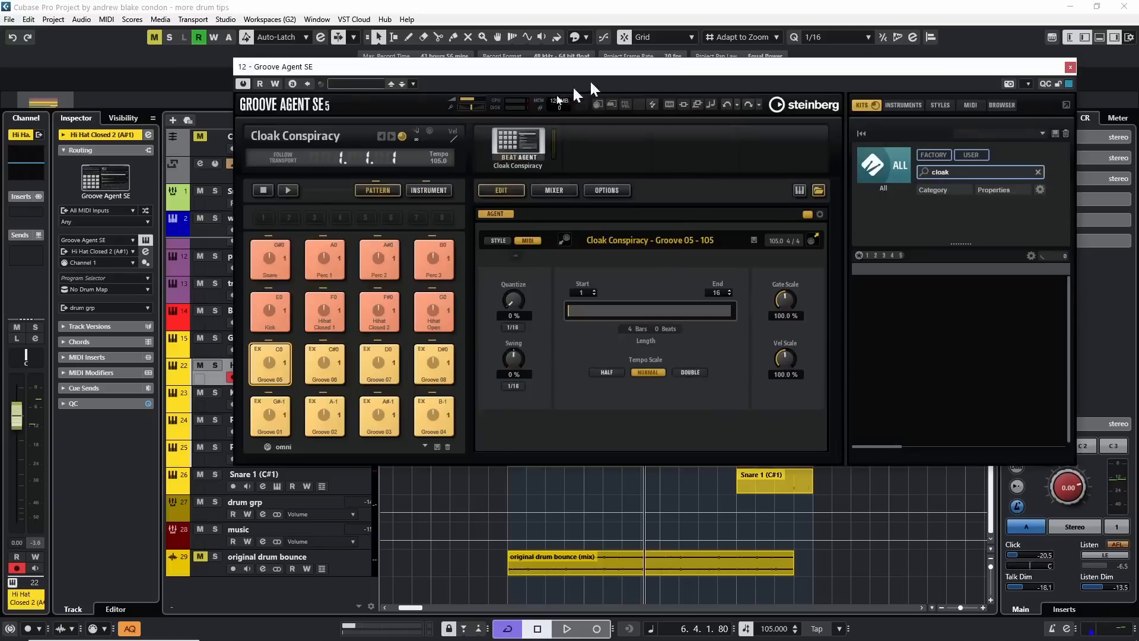
left_click(552, 190)
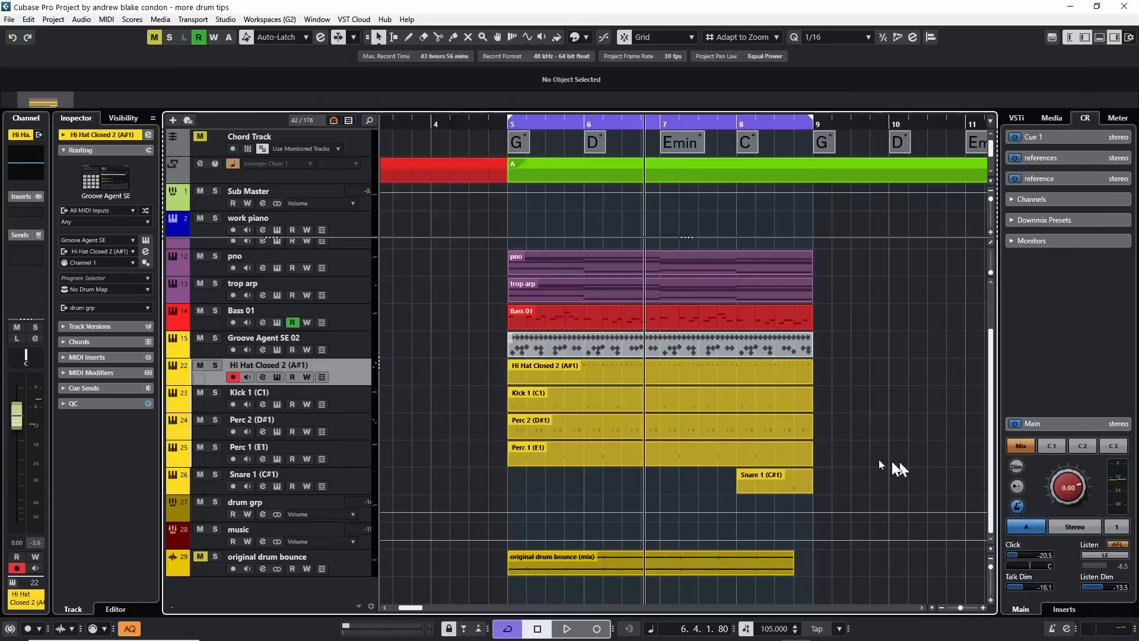
Select the Perc 2 (D#1) track and view its channel settings, then close them.
left_click(359, 427)
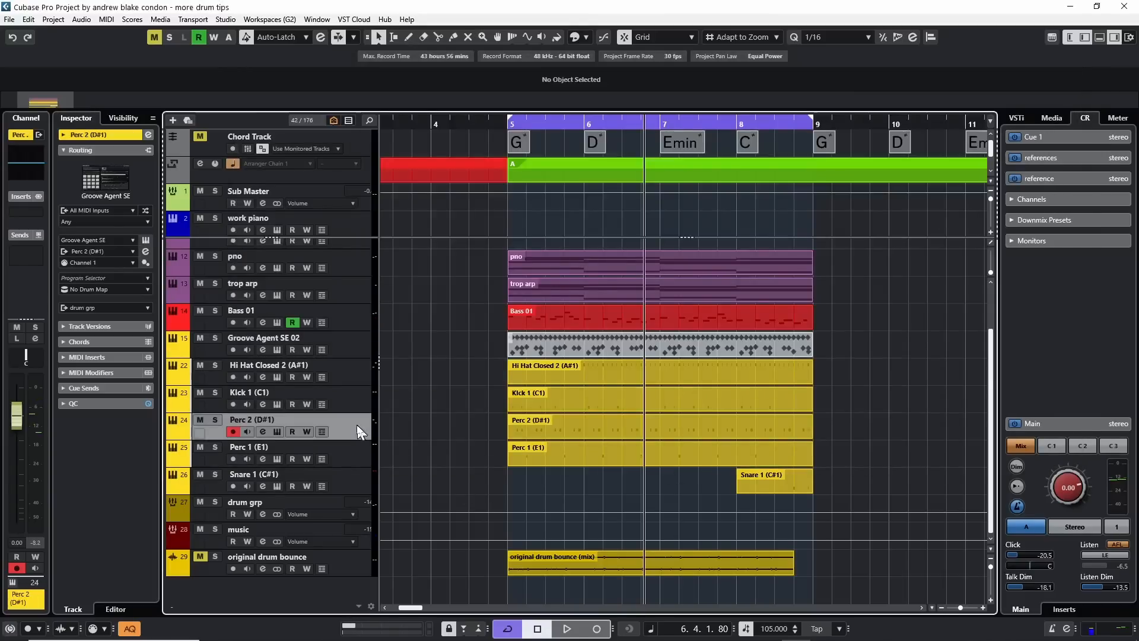
left_click(259, 432)
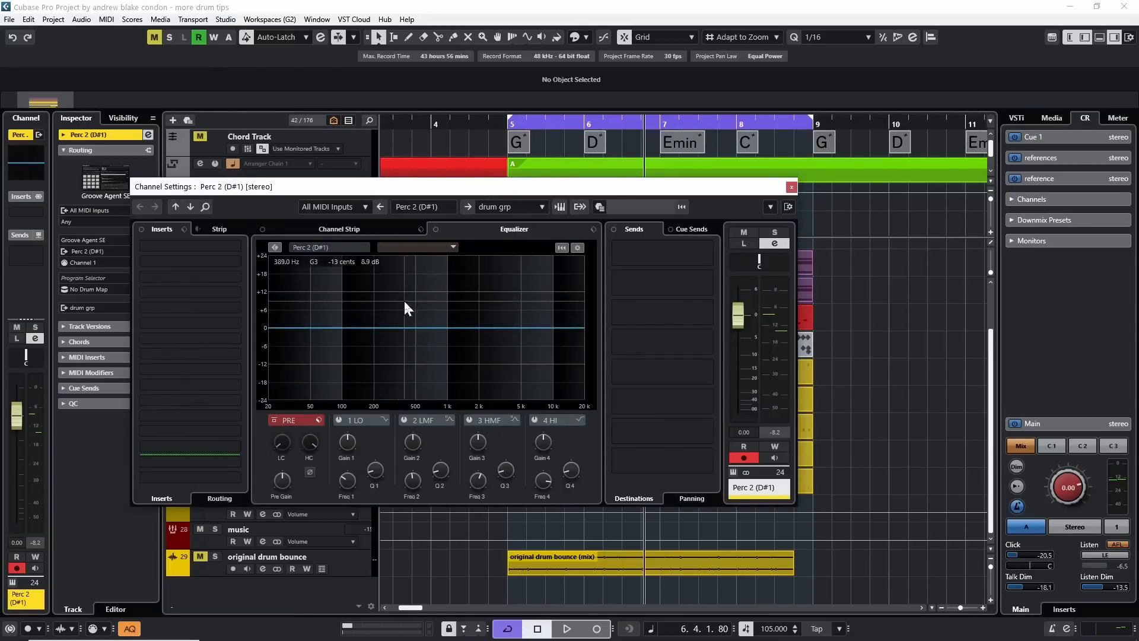
left_click(791, 187)
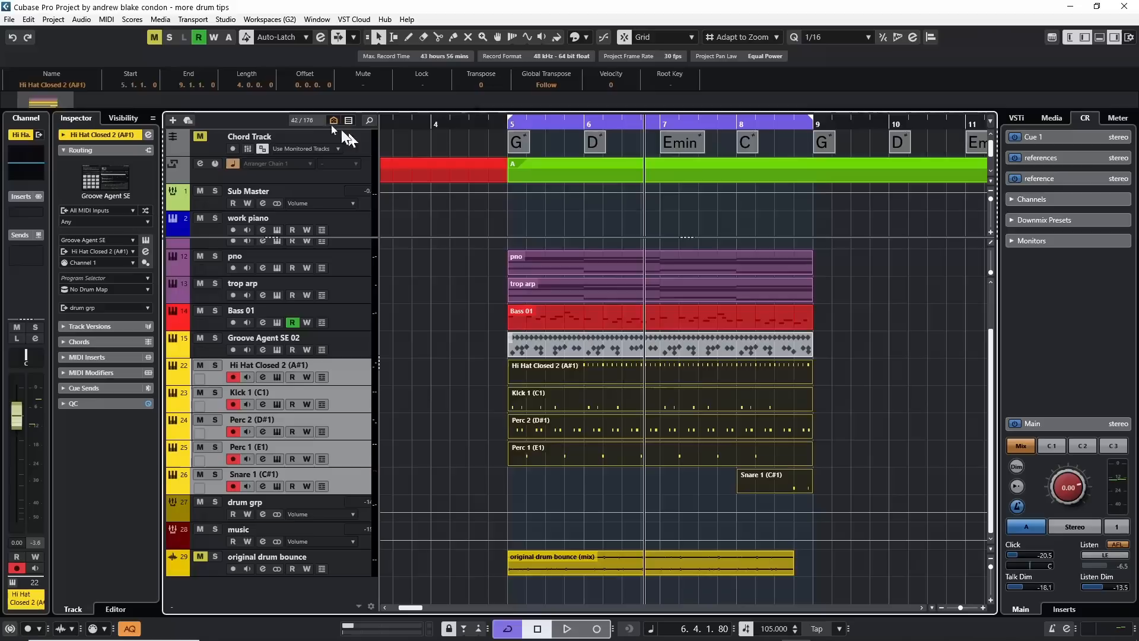
Open the five dissolved drum parts together in the Drum Editor, and hide and restore Perc 1 and Snare 1.
left_click(106, 19)
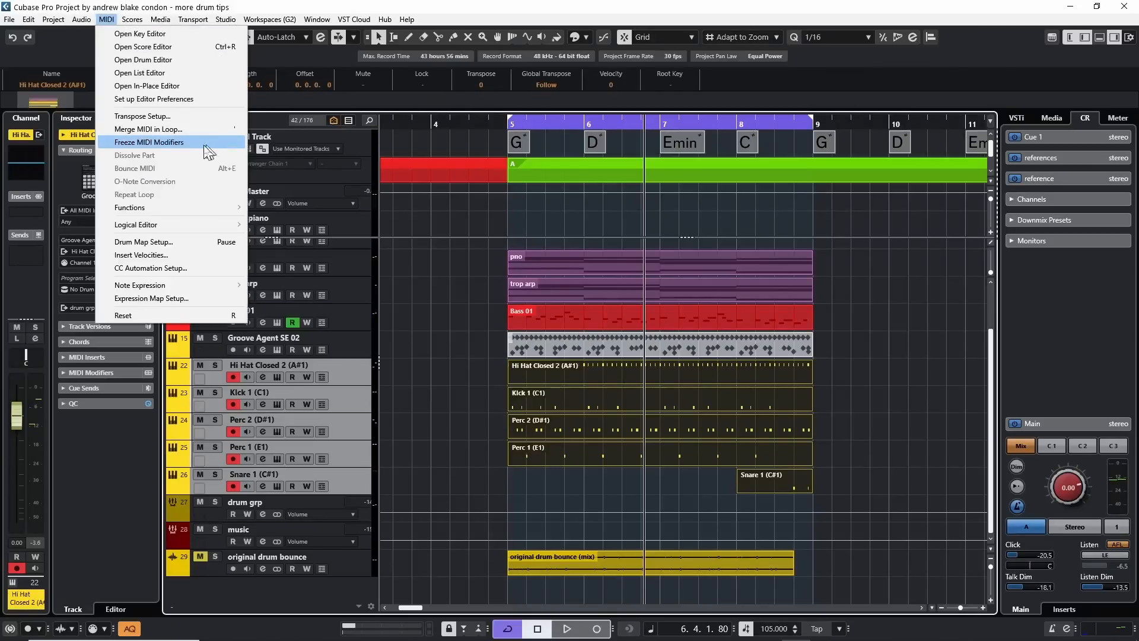
left_click(188, 61)
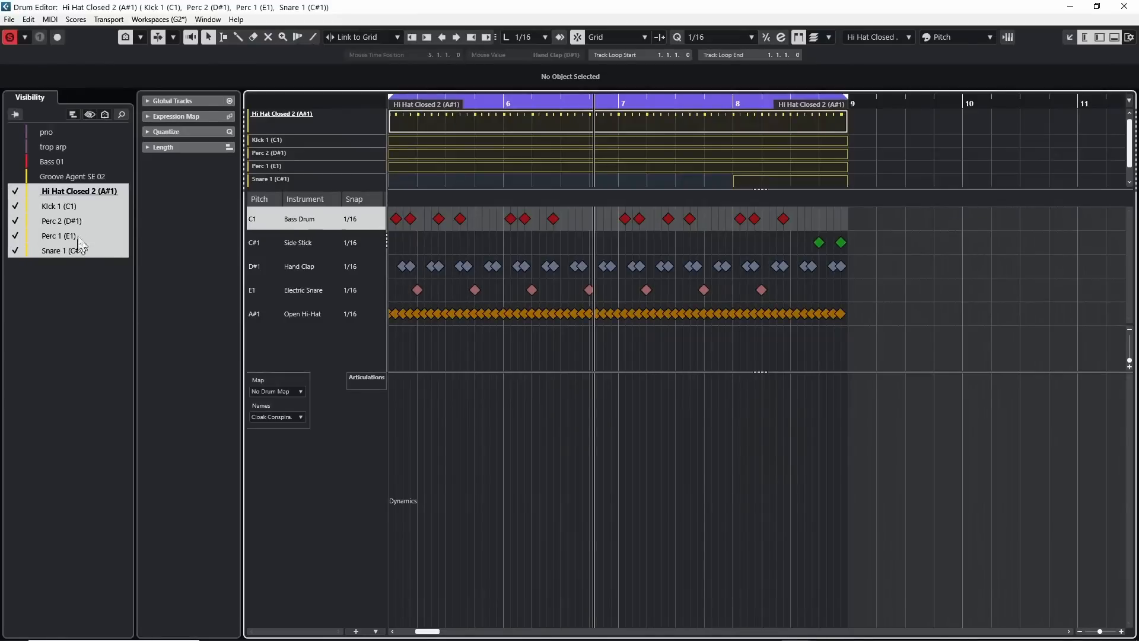
left_click(62, 221)
left_click(14, 250)
left_click(15, 236)
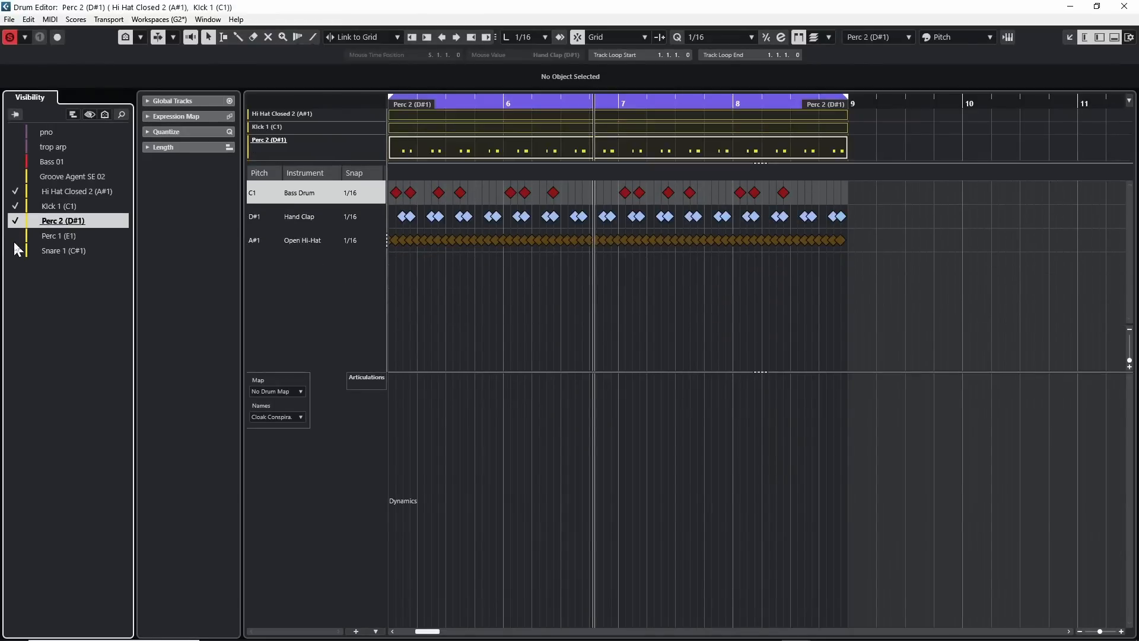
left_click(14, 250)
left_click(15, 236)
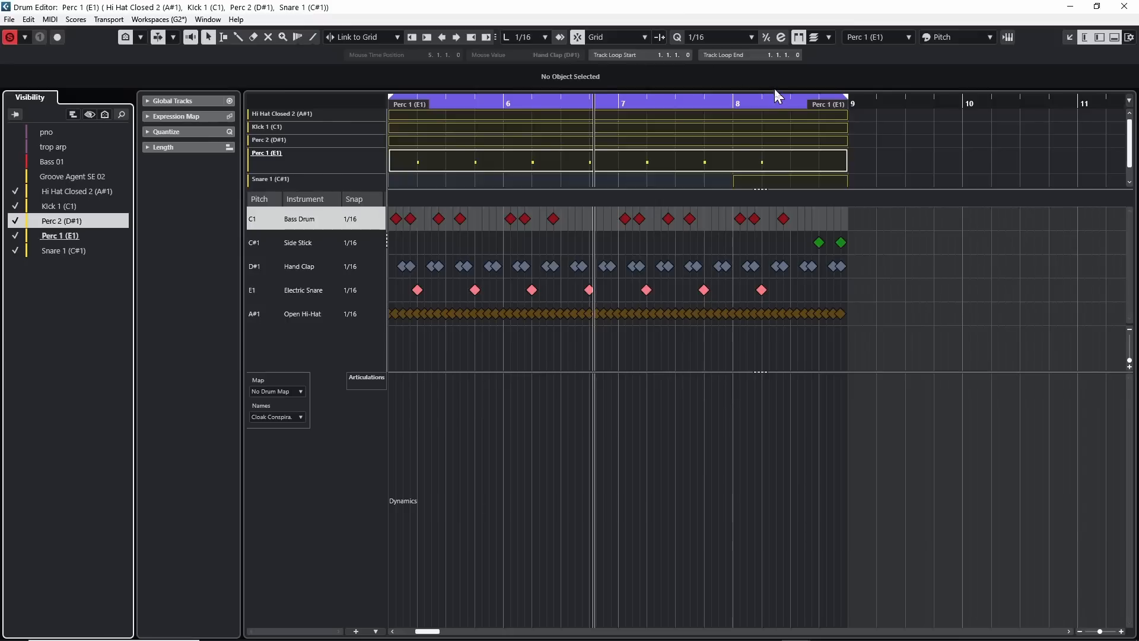
Go through the Hi Hat Closed 2 and Kick 1 tracks in the Drum Editor, ending with Perc 1 (E1) on its own.
right_click(1037, 36)
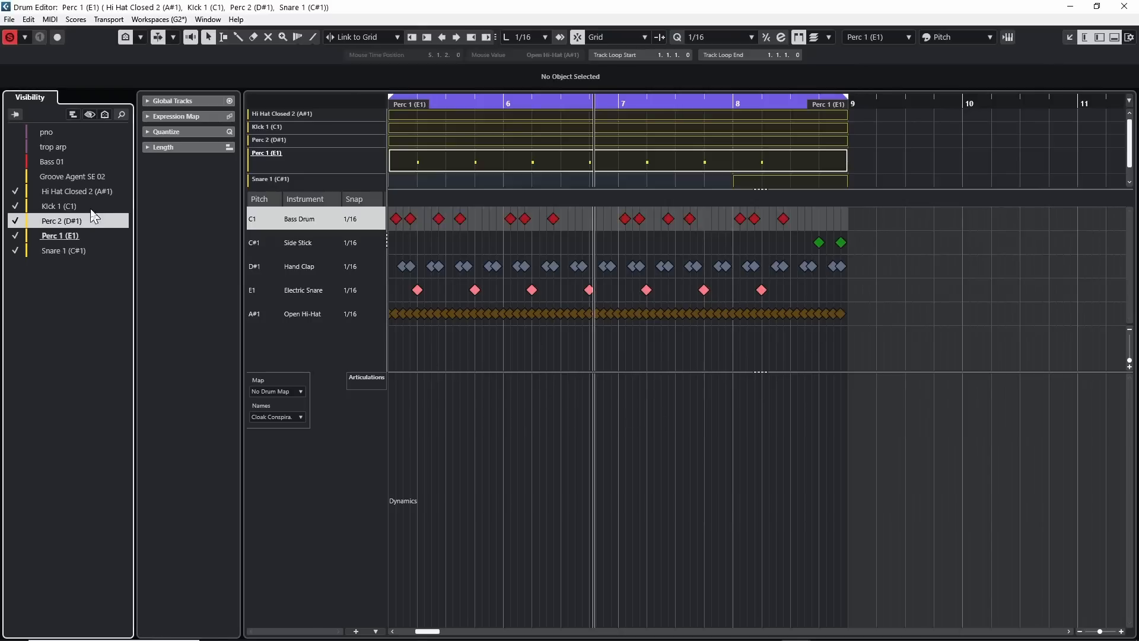
left_click(63, 195)
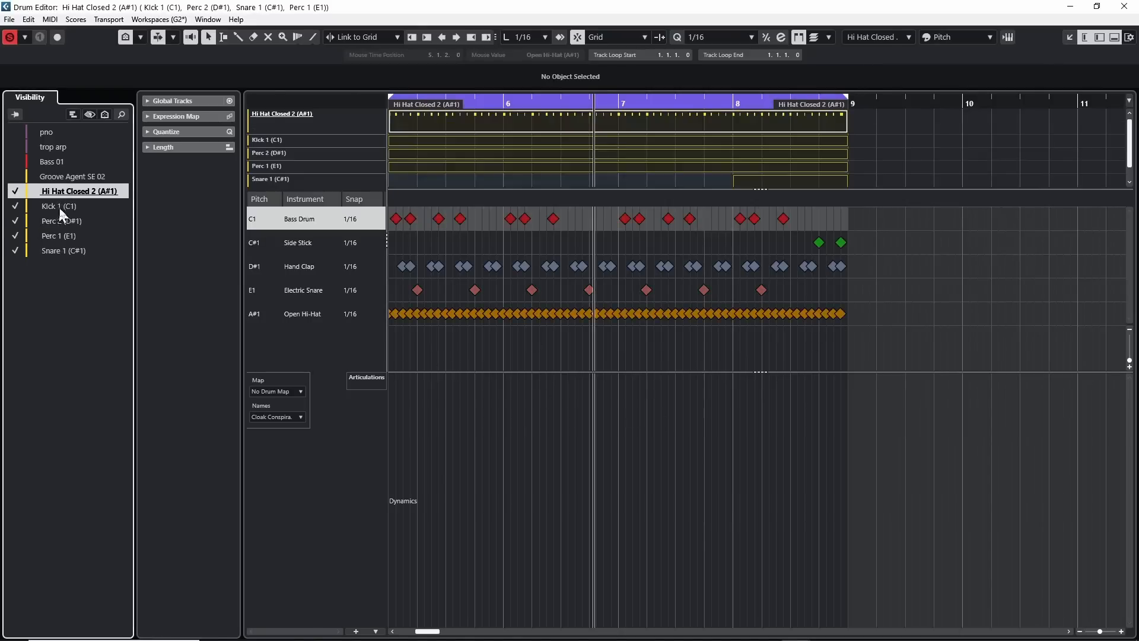
left_click(59, 205)
left_click(52, 236)
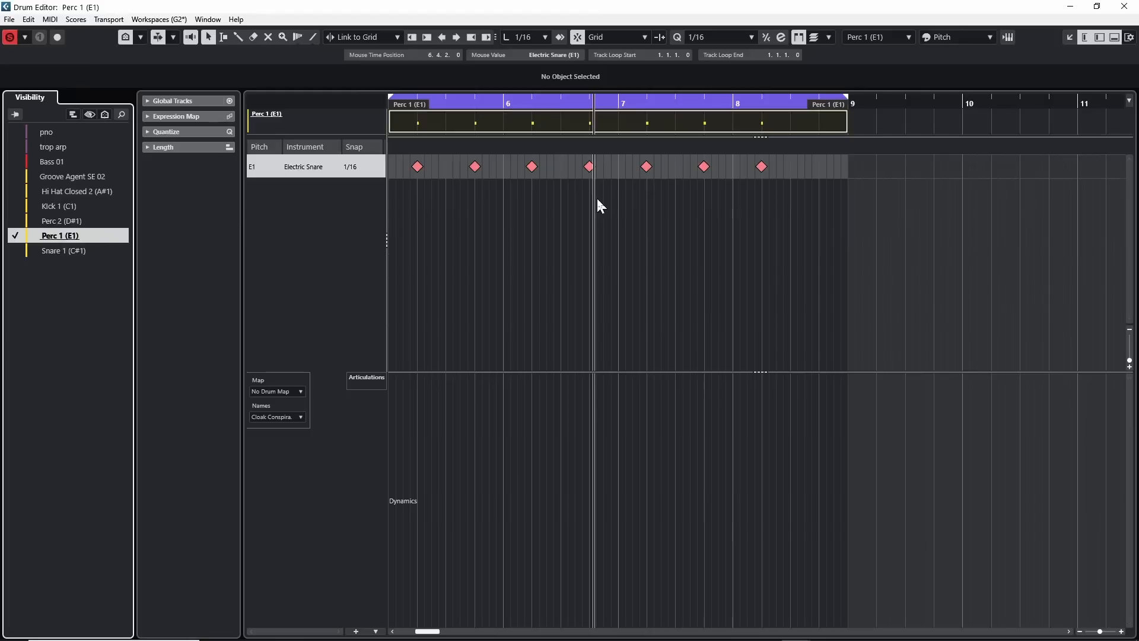
Open the Groove Agent SE instrument from the Drum Editor, position its window below the Perc 1 notes, and play the part.
left_click(1007, 37)
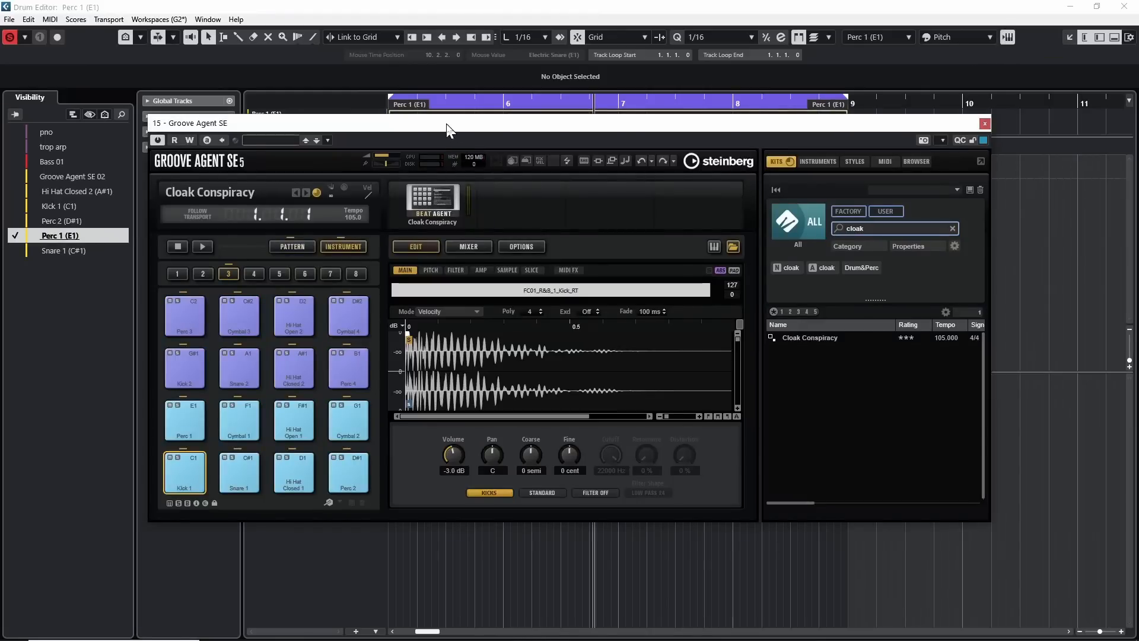
left_click_drag(446, 123, 463, 218)
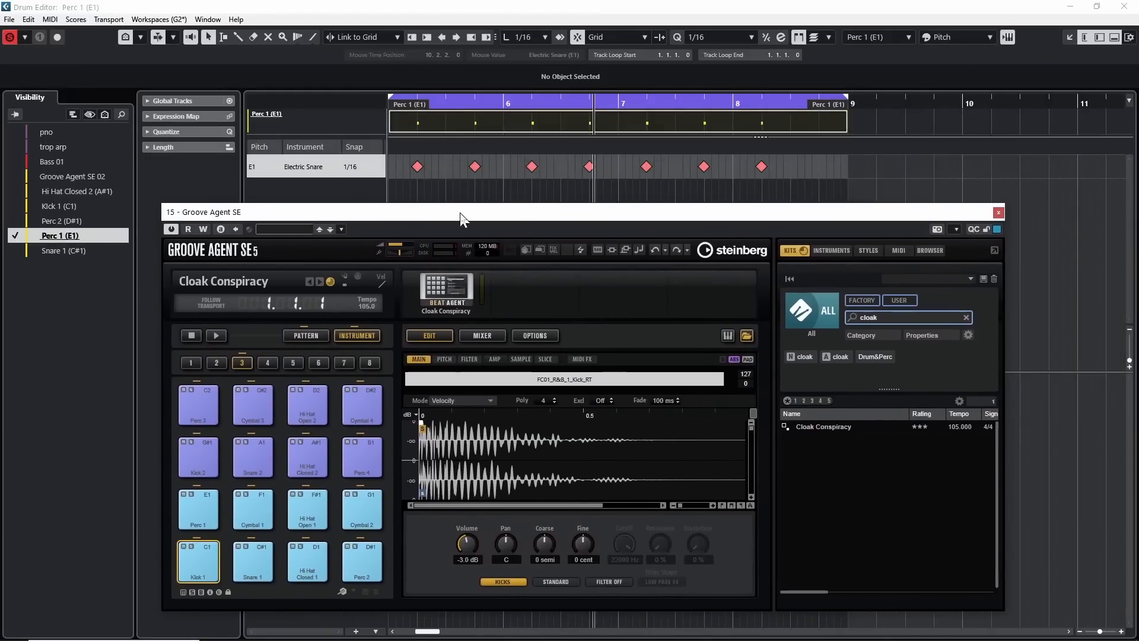
key("space")
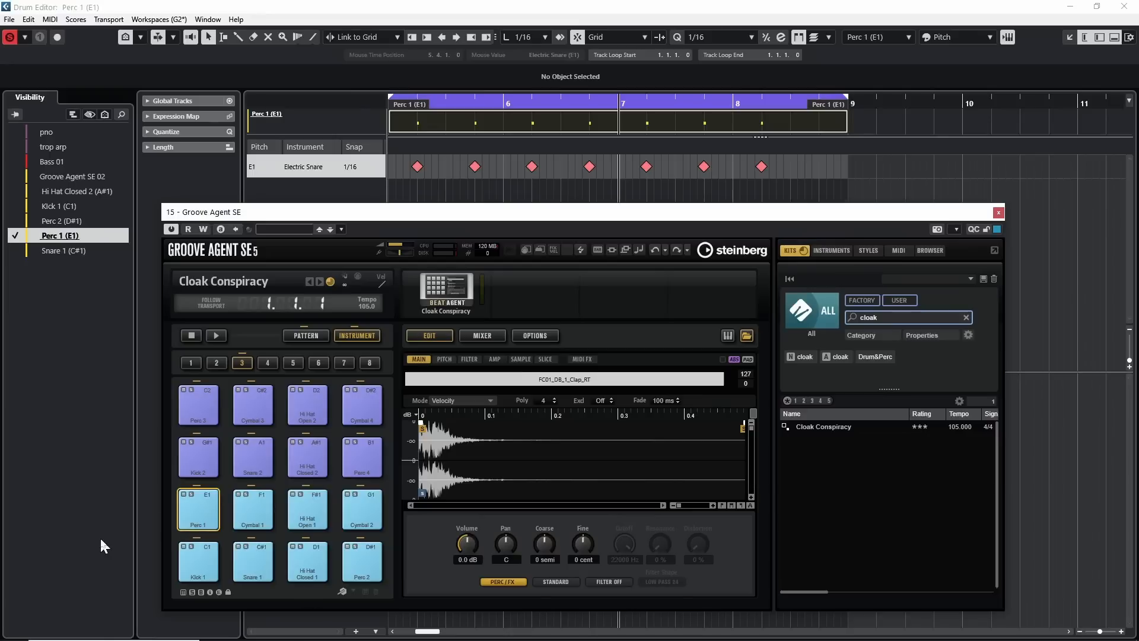
Audition the Perc 1, Cymbal 1, Hi Hat Open 1 and Cymbal 2 pads in Groove Agent SE.
left_click(198, 507)
left_click(253, 514)
left_click(307, 511)
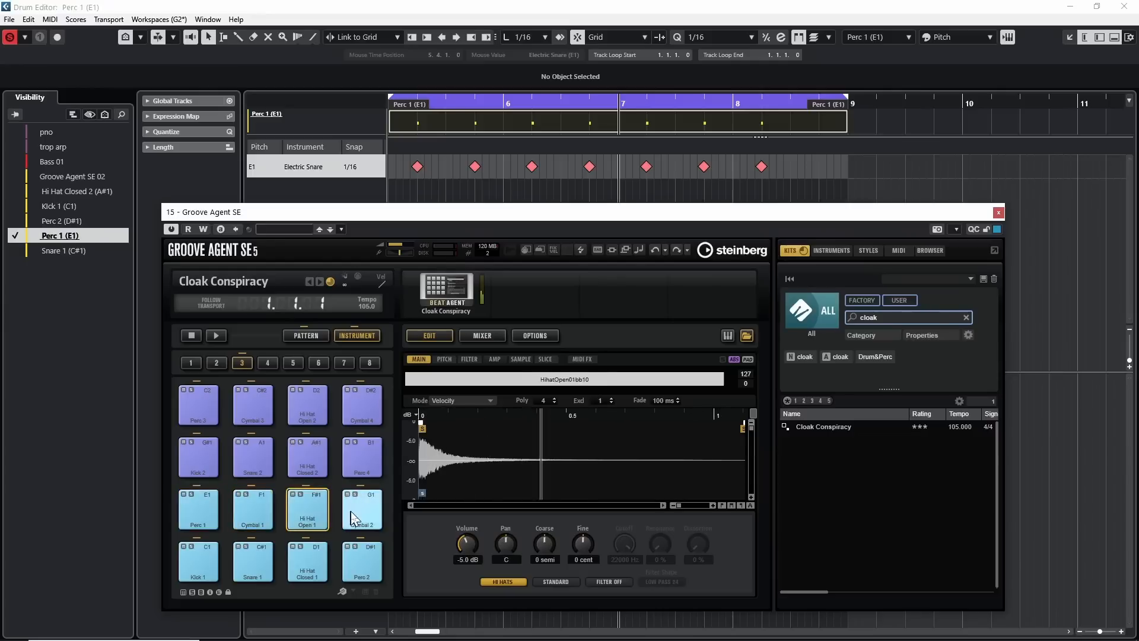
left_click(362, 510)
left_click(261, 508)
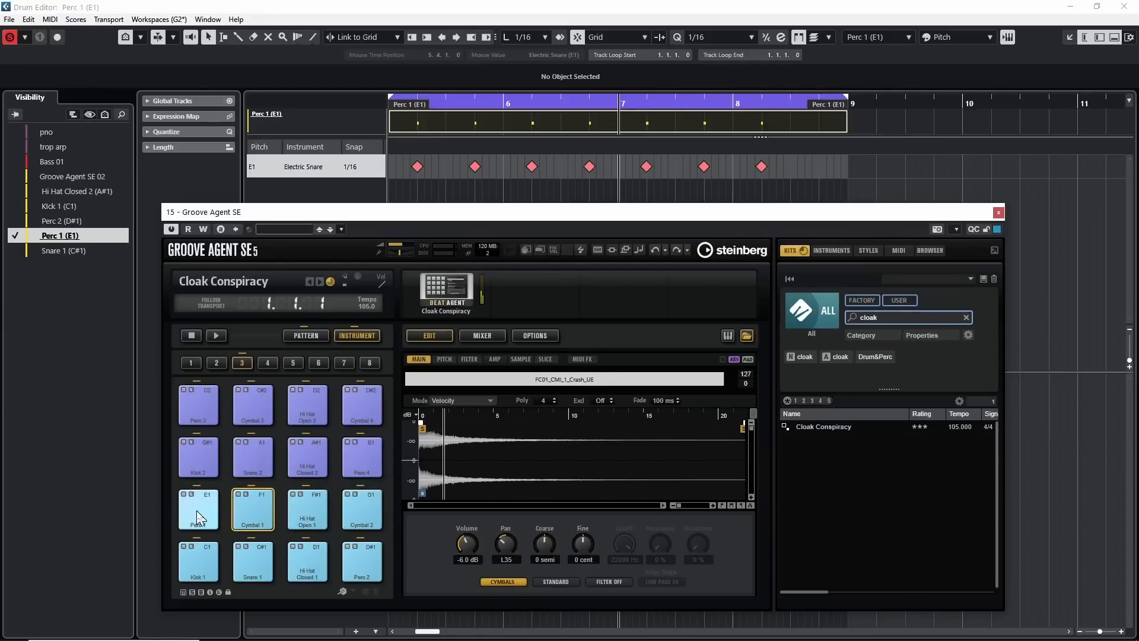
left_click(196, 514)
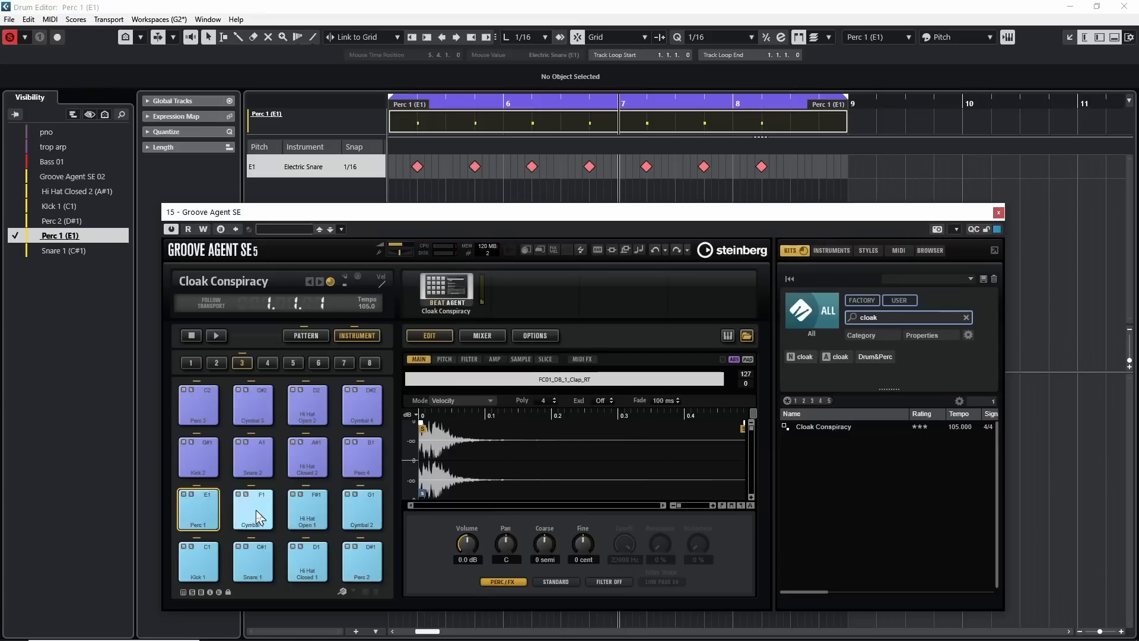
Clear the Cymbal 1, Hi Hat Open 1 and Cymbal 2 pads beside Perc 1.
left_click(257, 513)
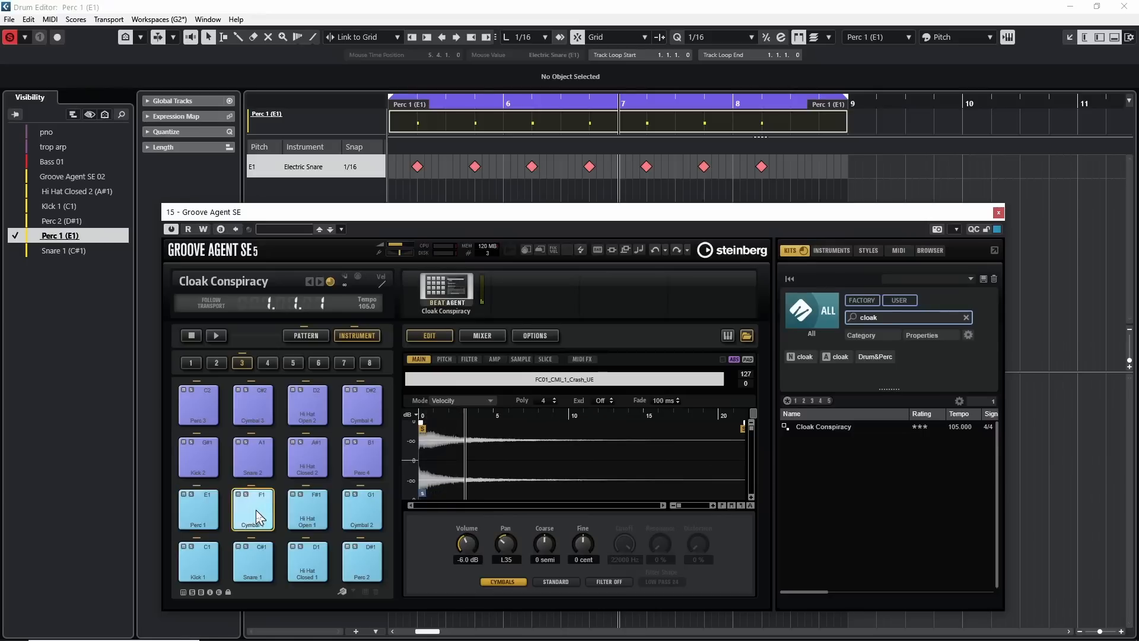
key("Delete")
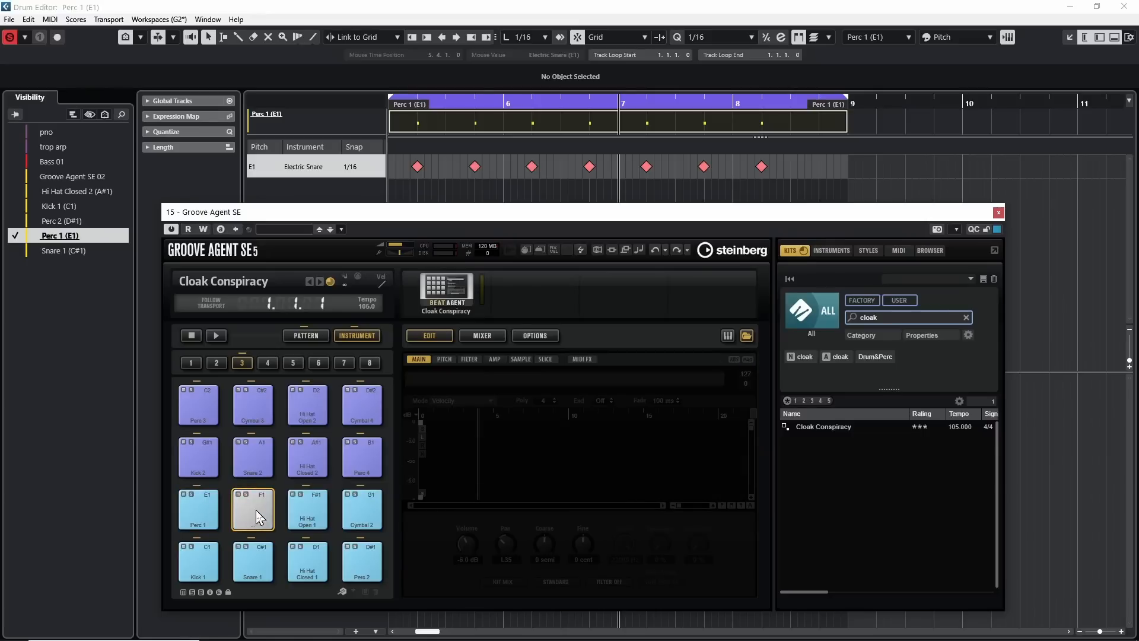
key("Right")
key("Delete")
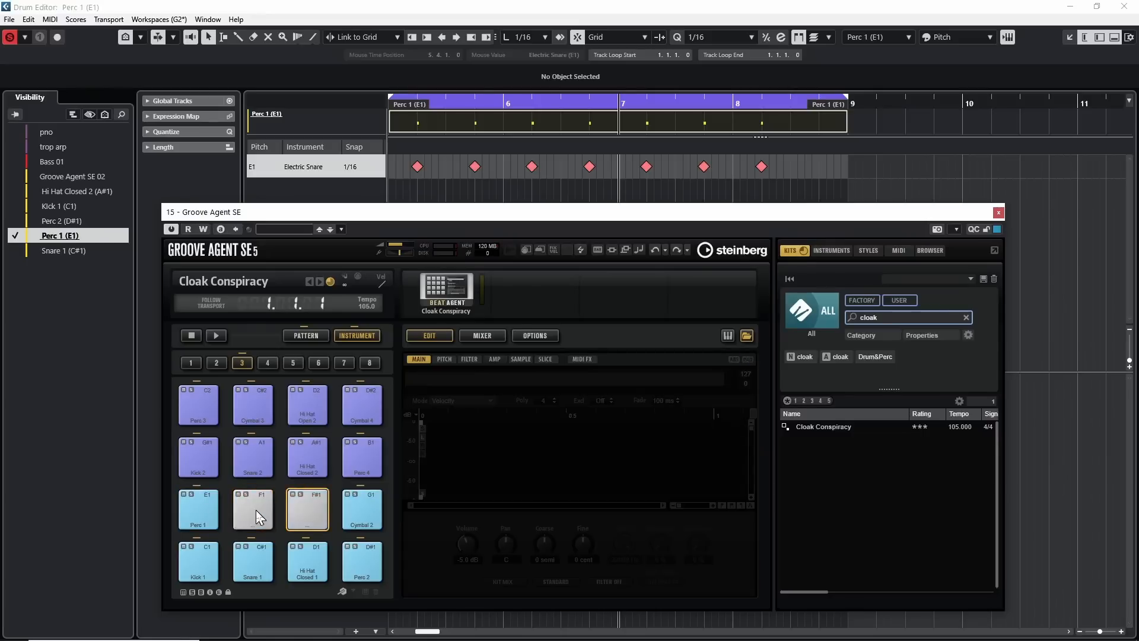
key("Right")
key("Delete")
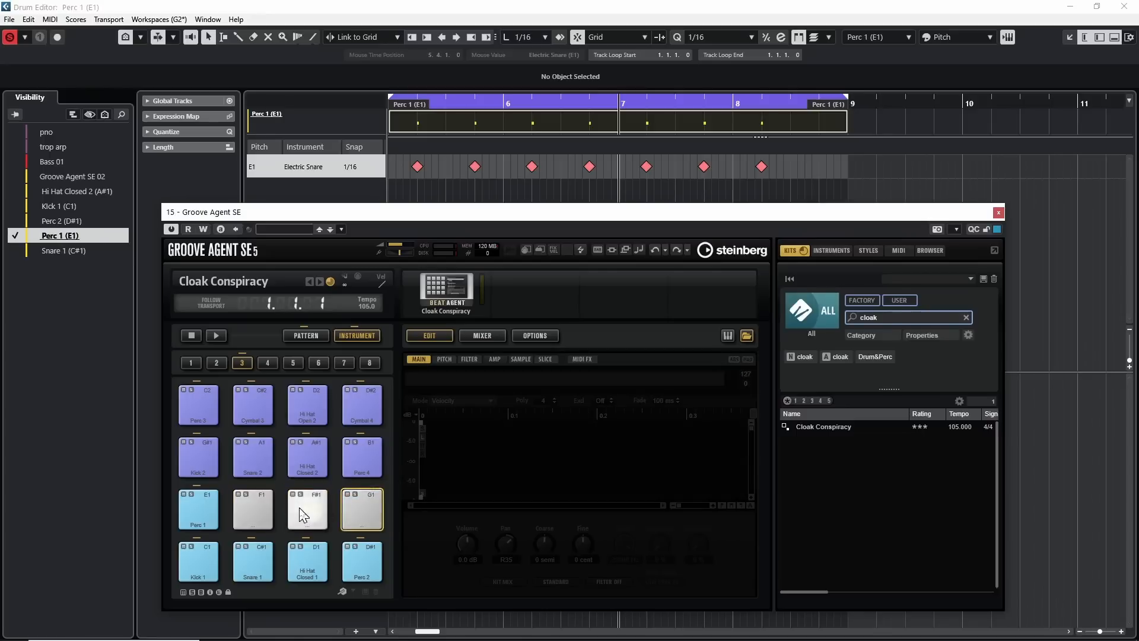
Enable Use Hardware Controller Mapping and set the trigger note of the three emptied pads beside Perc 1 to E1.
left_click(235, 509)
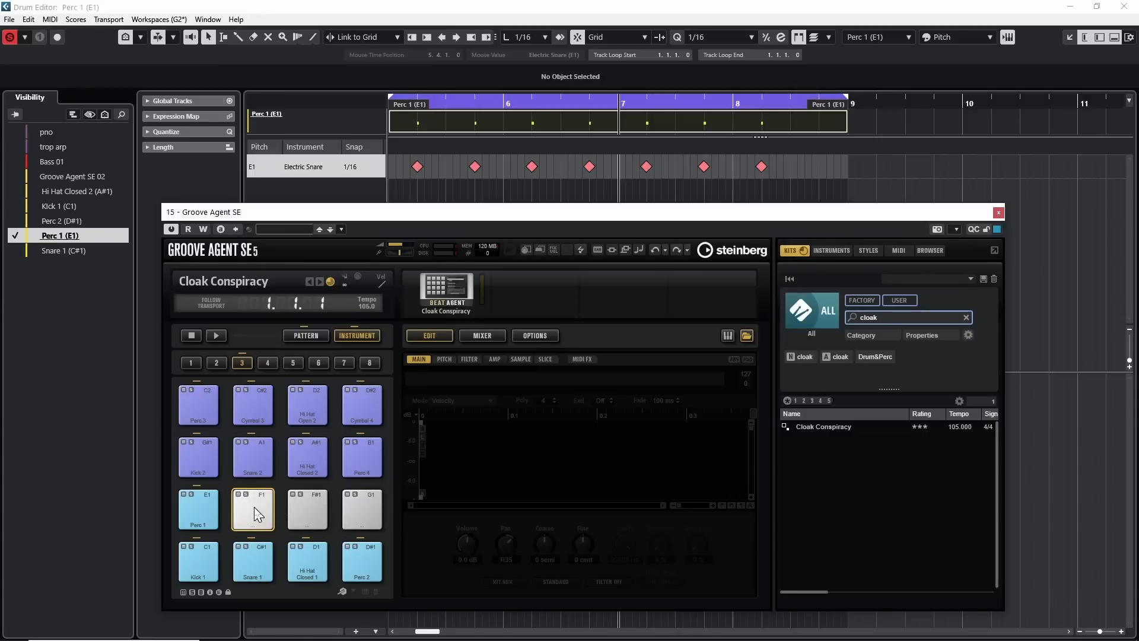
right_click(256, 513)
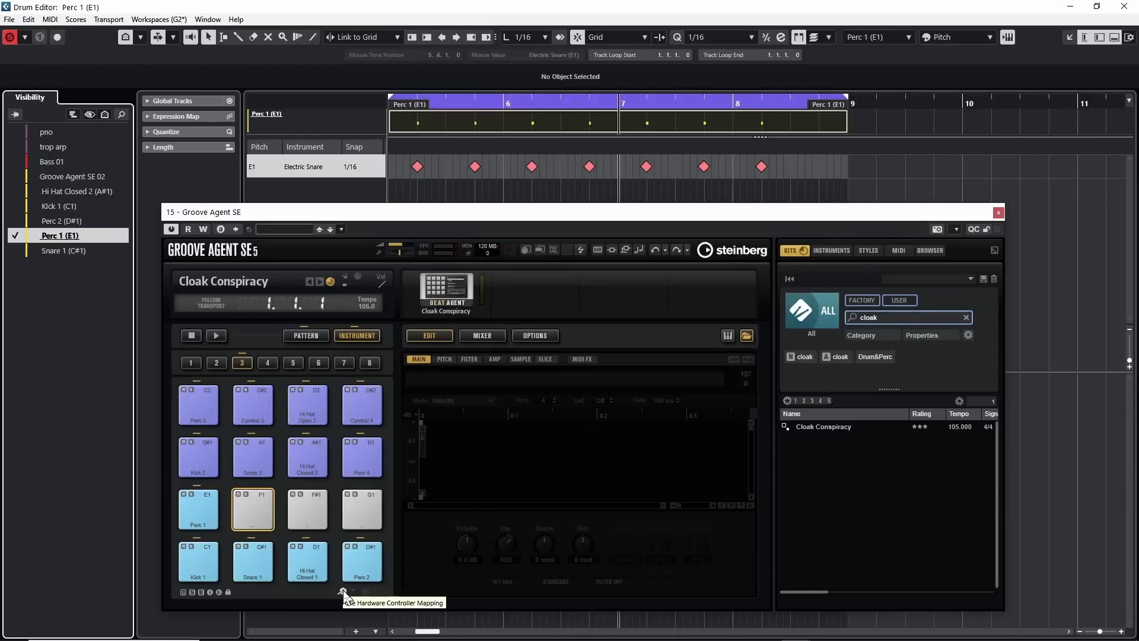
left_click(343, 592)
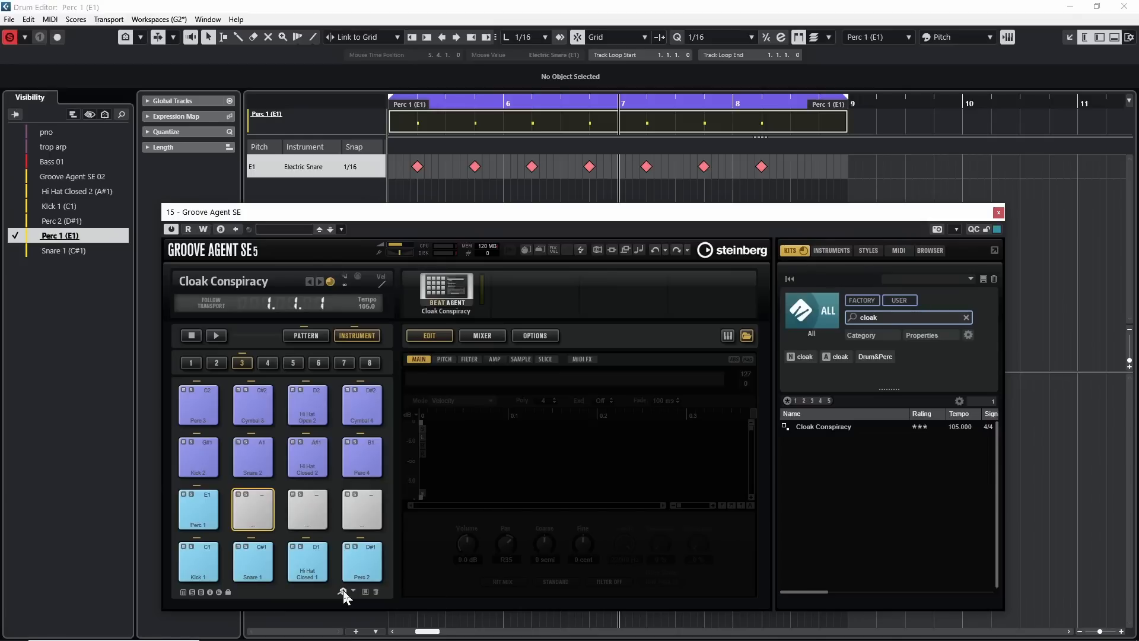
right_click(248, 504)
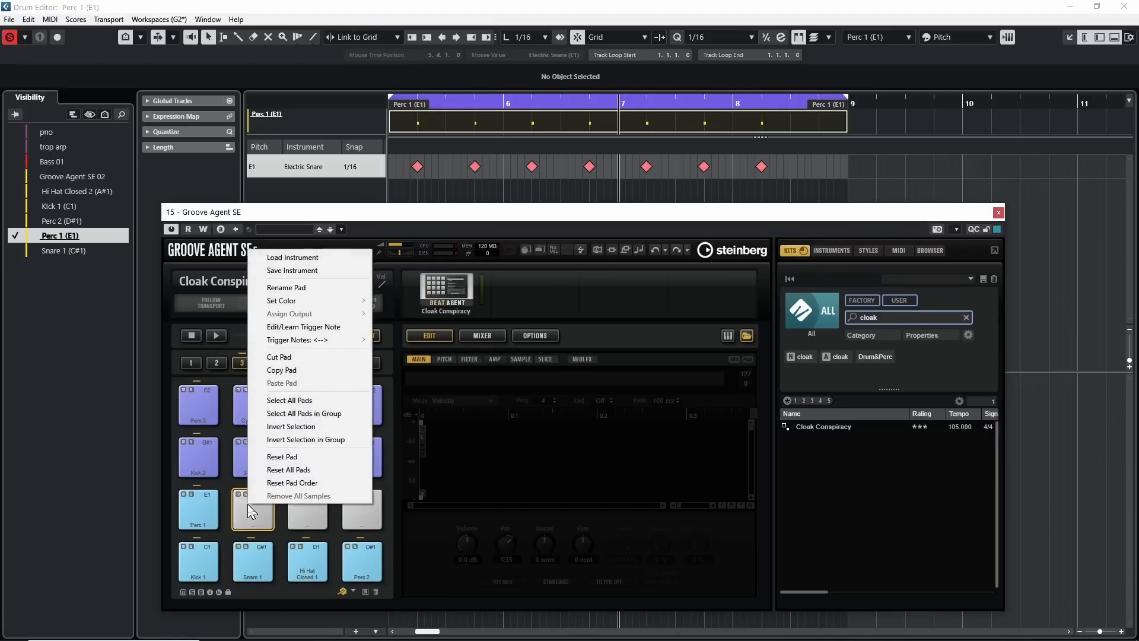
left_click(309, 328)
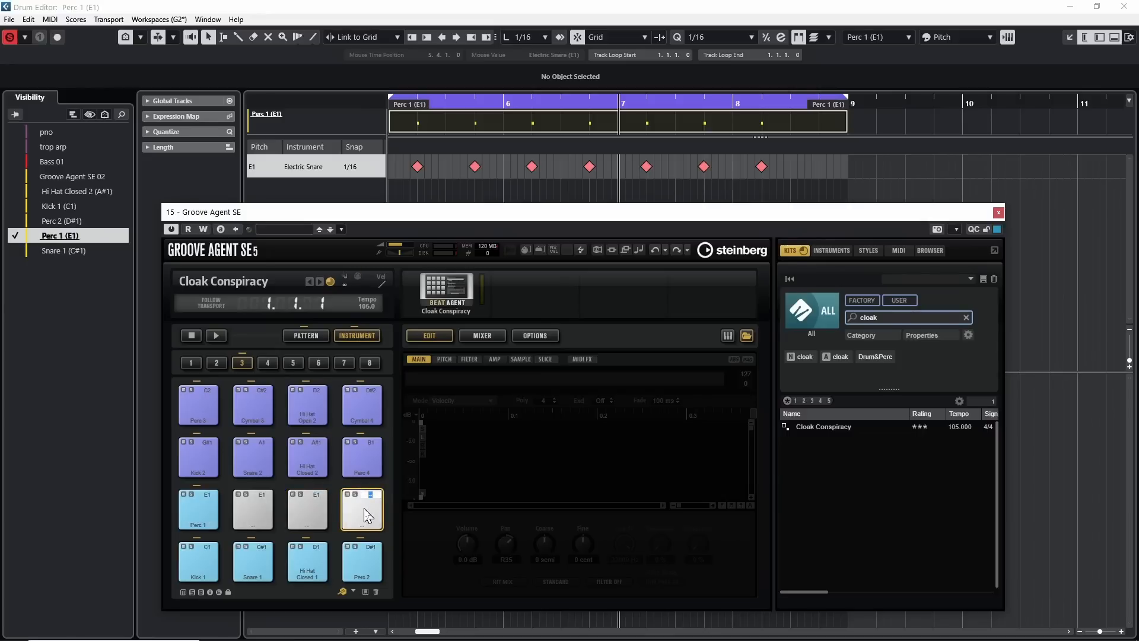
left_click(216, 469)
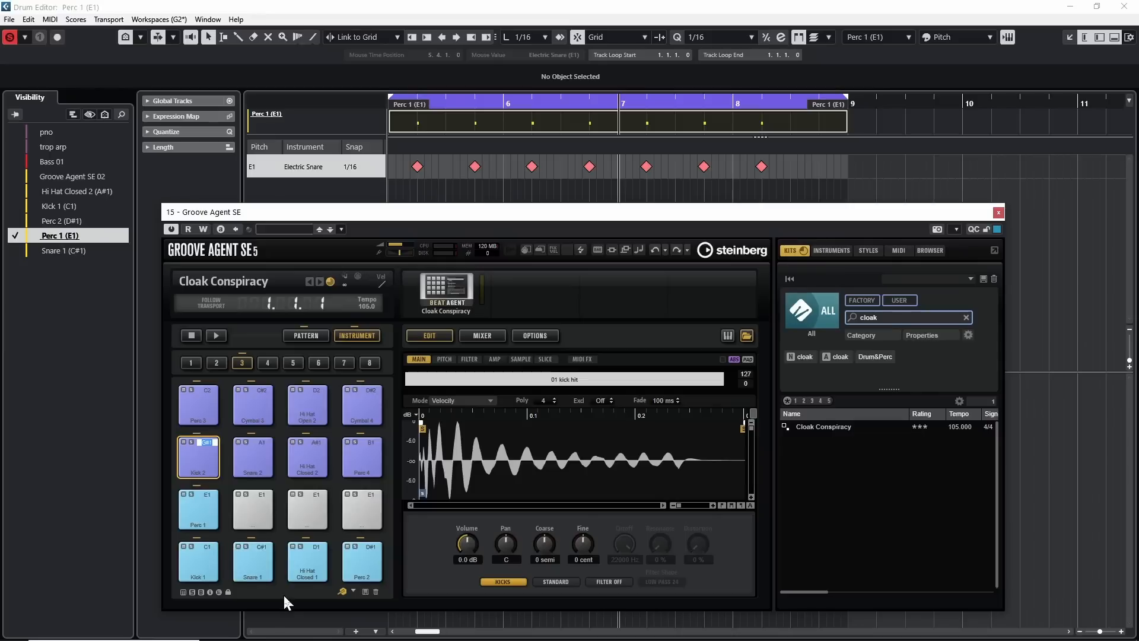
Turn the hardware controller mapping off, check the notes of the three empty pads, and turn the mapping back on.
left_click(343, 592)
left_click(244, 514)
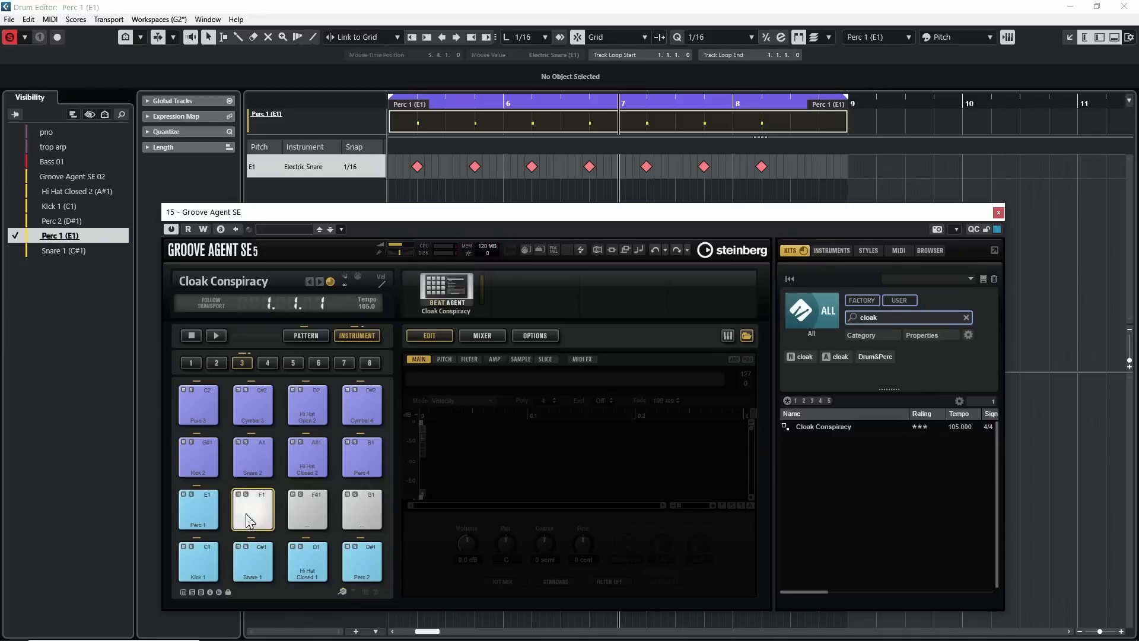
left_click(307, 510)
left_click(365, 504)
left_click(254, 509)
left_click(340, 592)
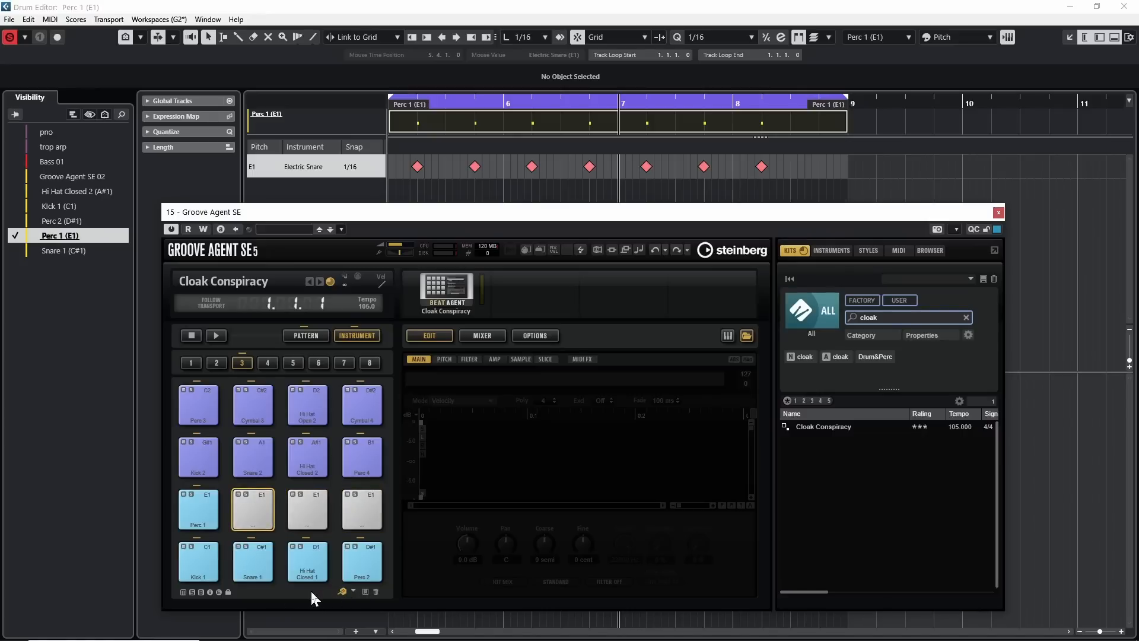
Trigger Perc 1 and each of the three empty E1 pads to check their shared note.
left_click(199, 510)
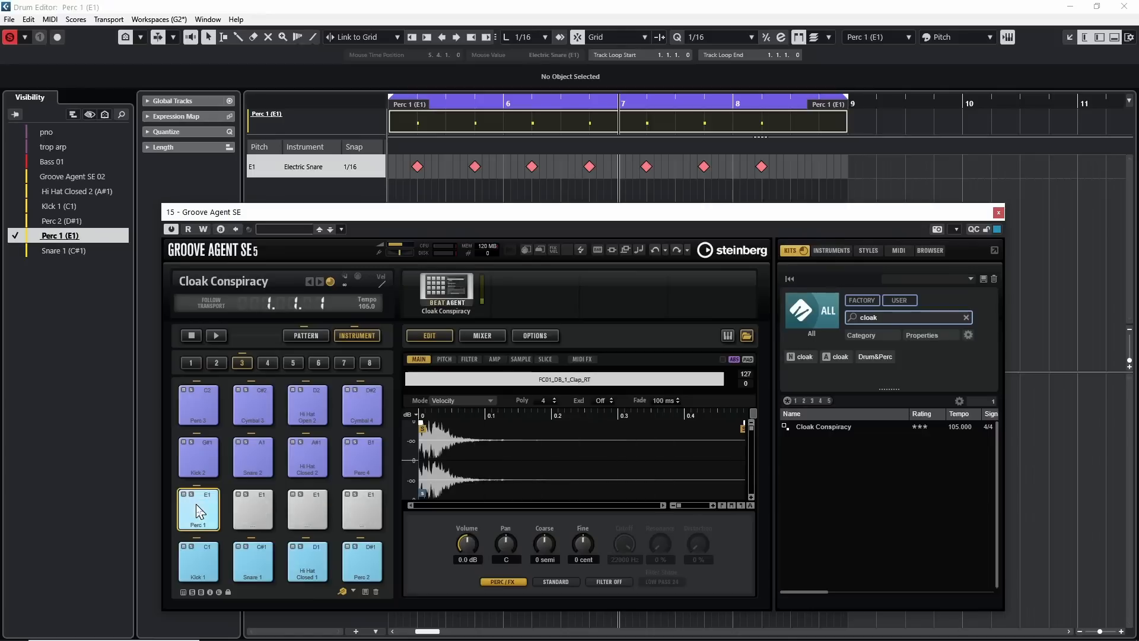
left_click(253, 509)
left_click(302, 510)
left_click(362, 509)
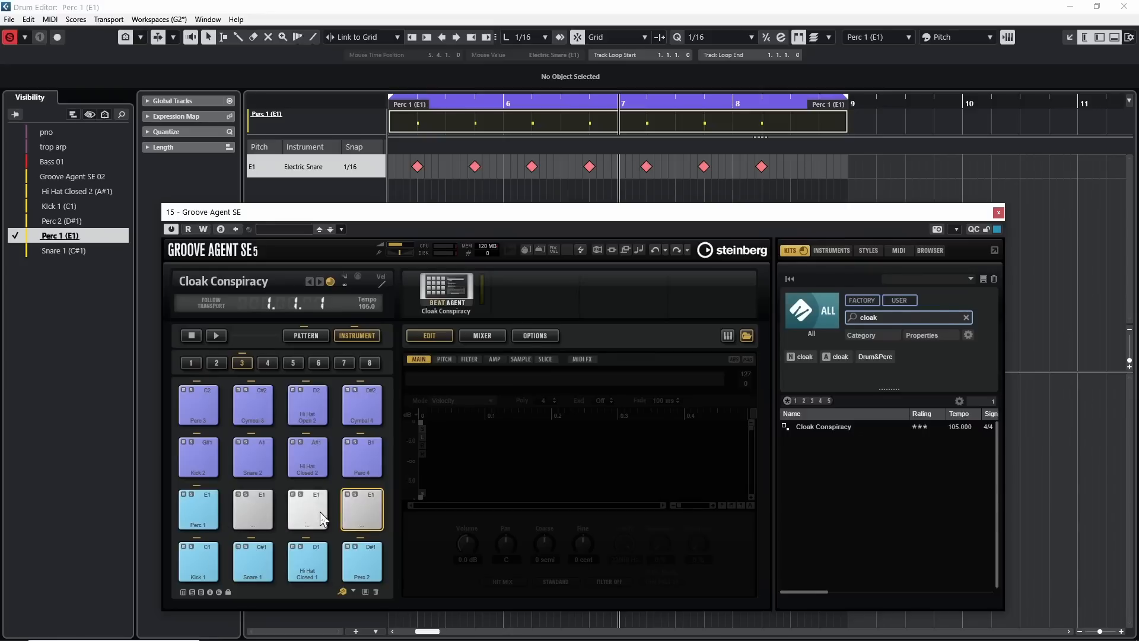
Select the empty pad next to Perc 1 and search the browser's Splice location for "clap".
left_click(249, 519)
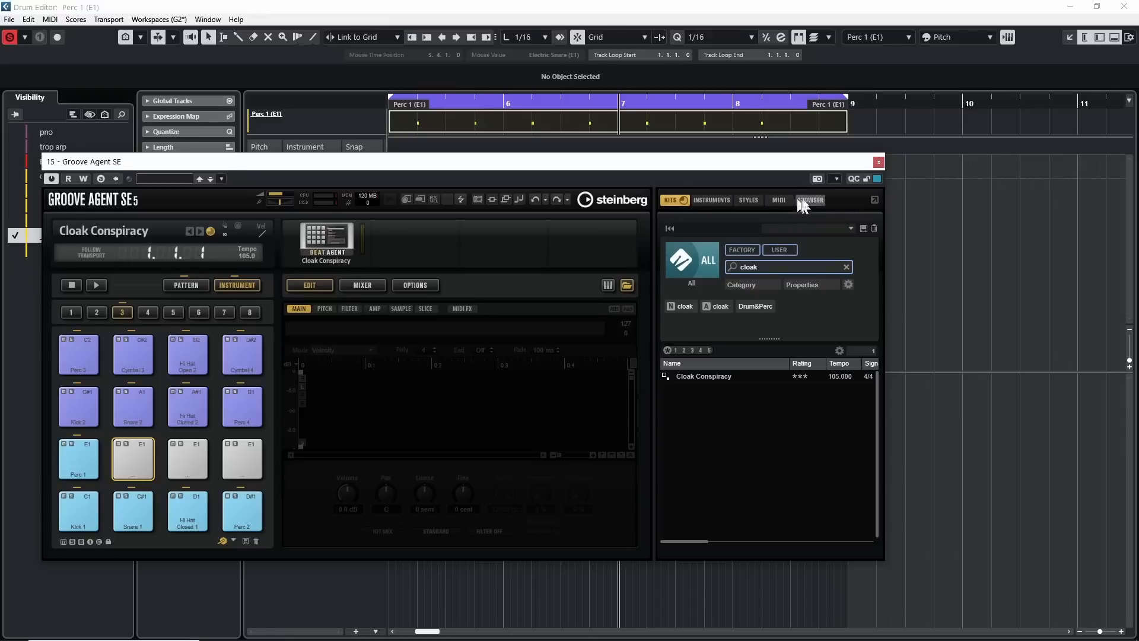
left_click(808, 200)
left_click(690, 237)
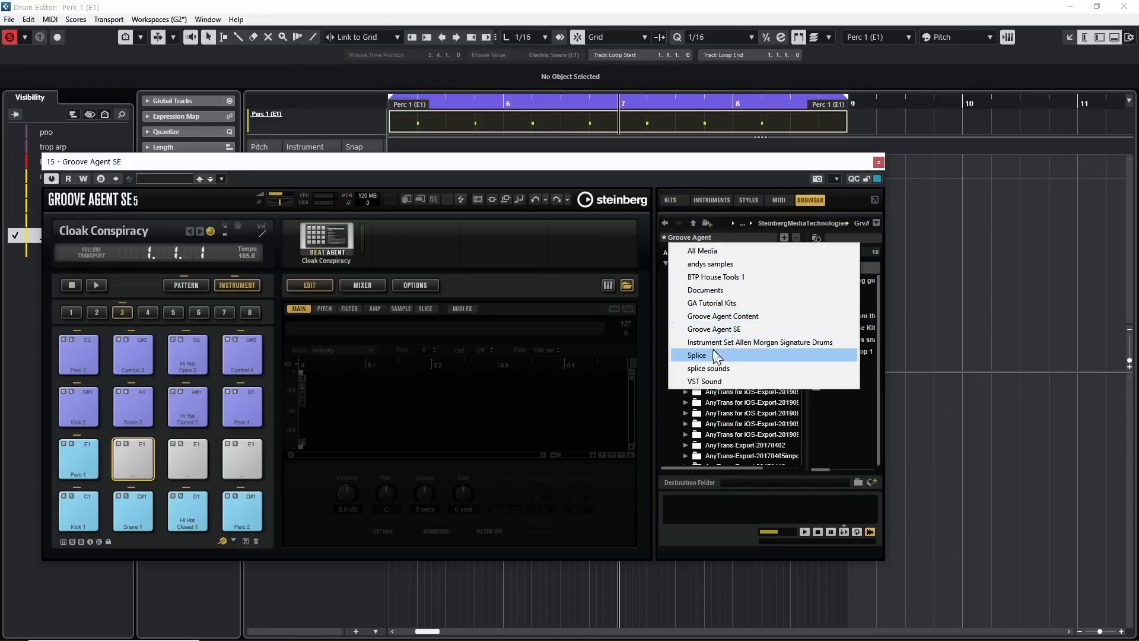
left_click(714, 355)
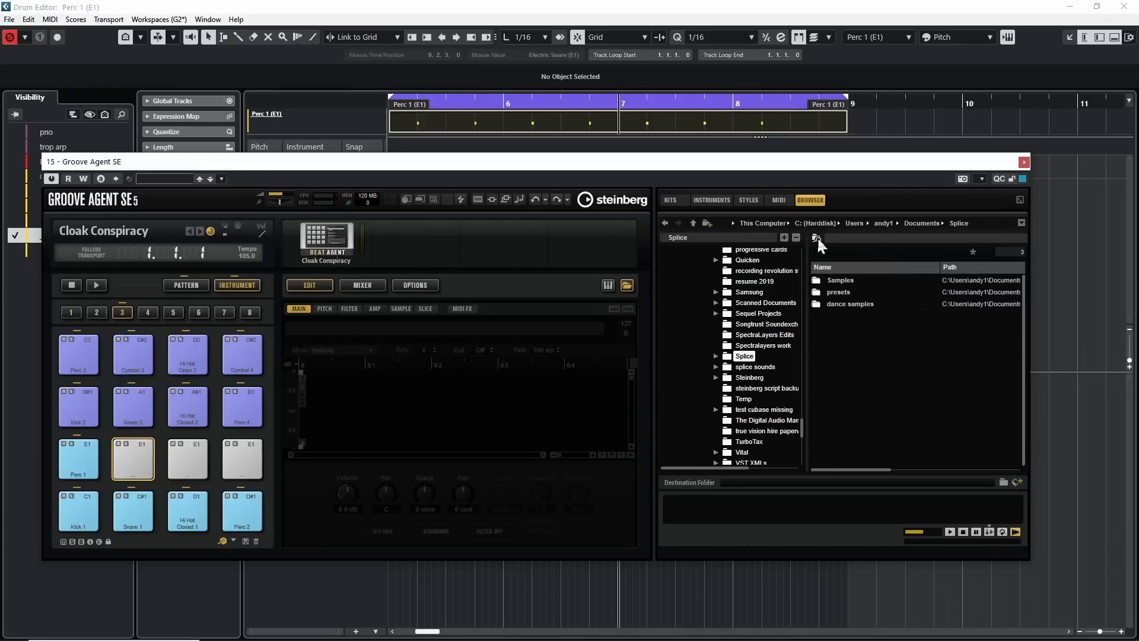
left_click(817, 239)
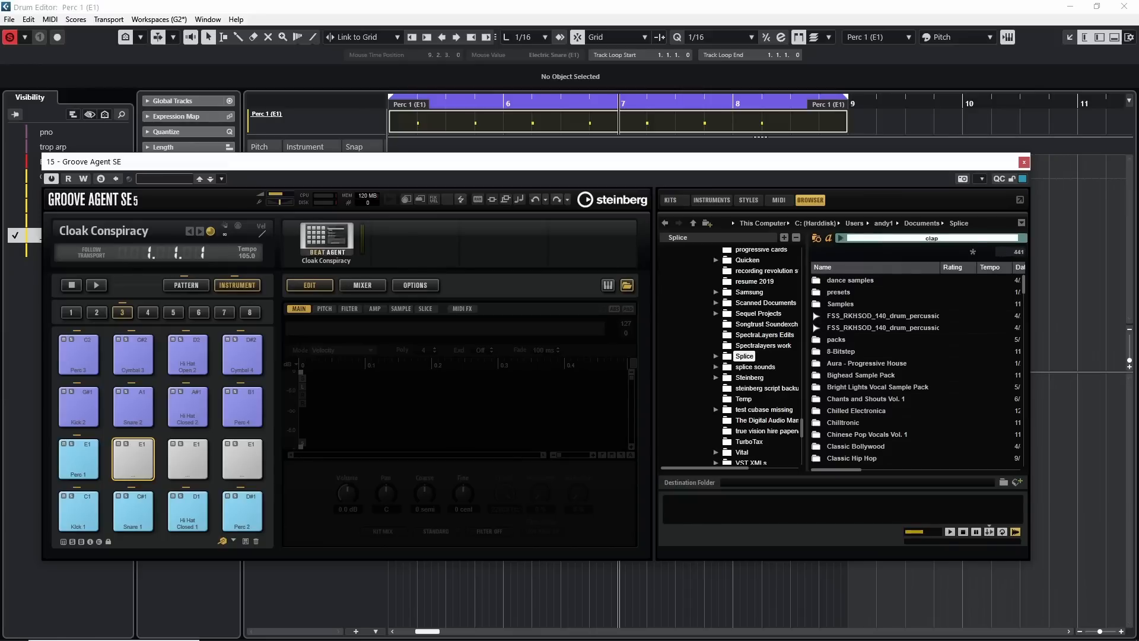
type("clap")
key("Return")
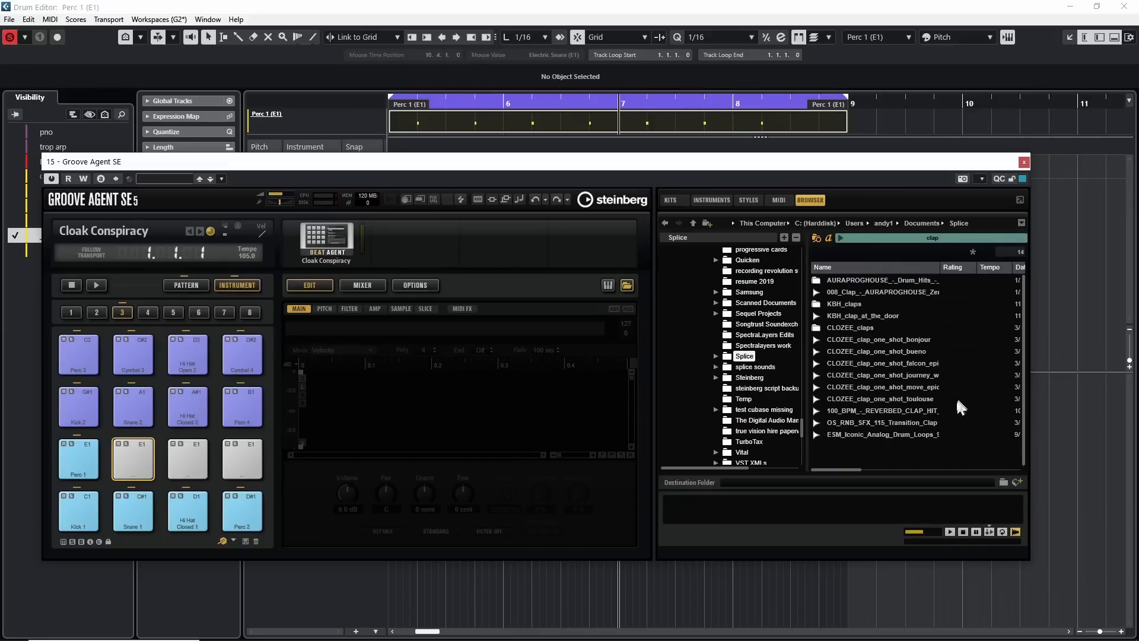
Audition KBH_clap_at_the_door and the CLOZEE bonjour, bueno and falcon clap samples.
left_click(873, 318)
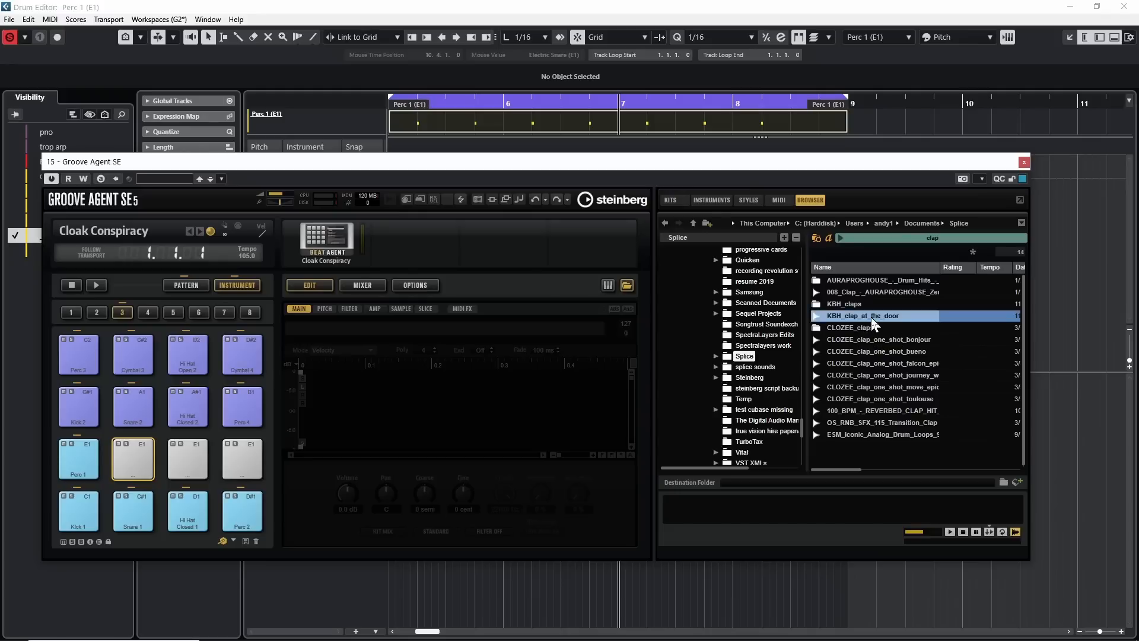
left_click(870, 340)
left_click(860, 353)
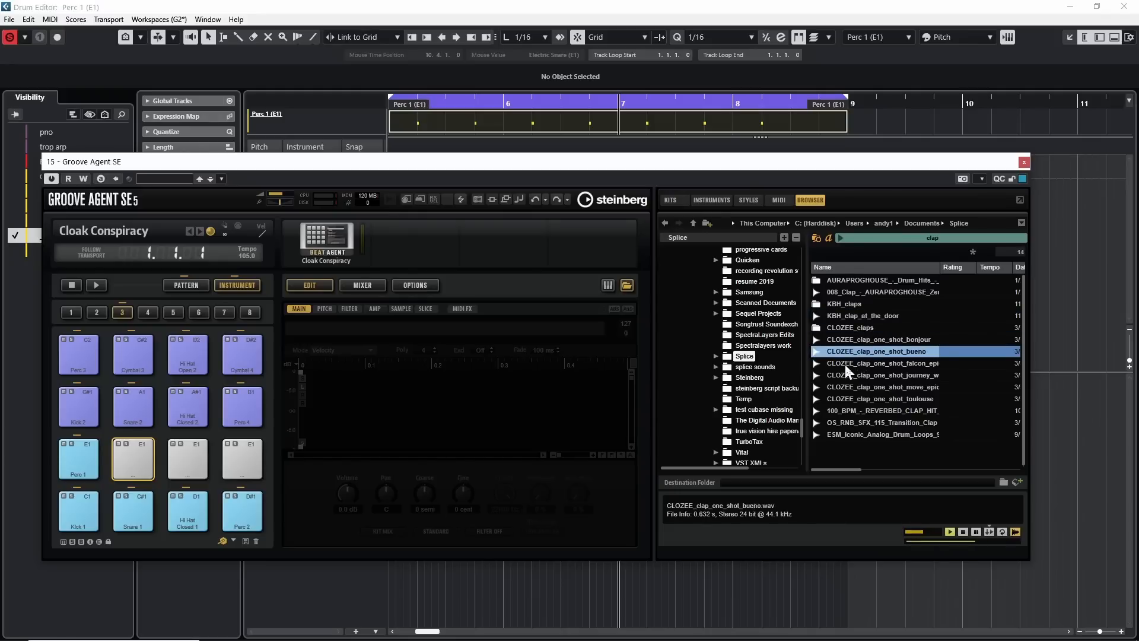
left_click(854, 363)
left_click(848, 318)
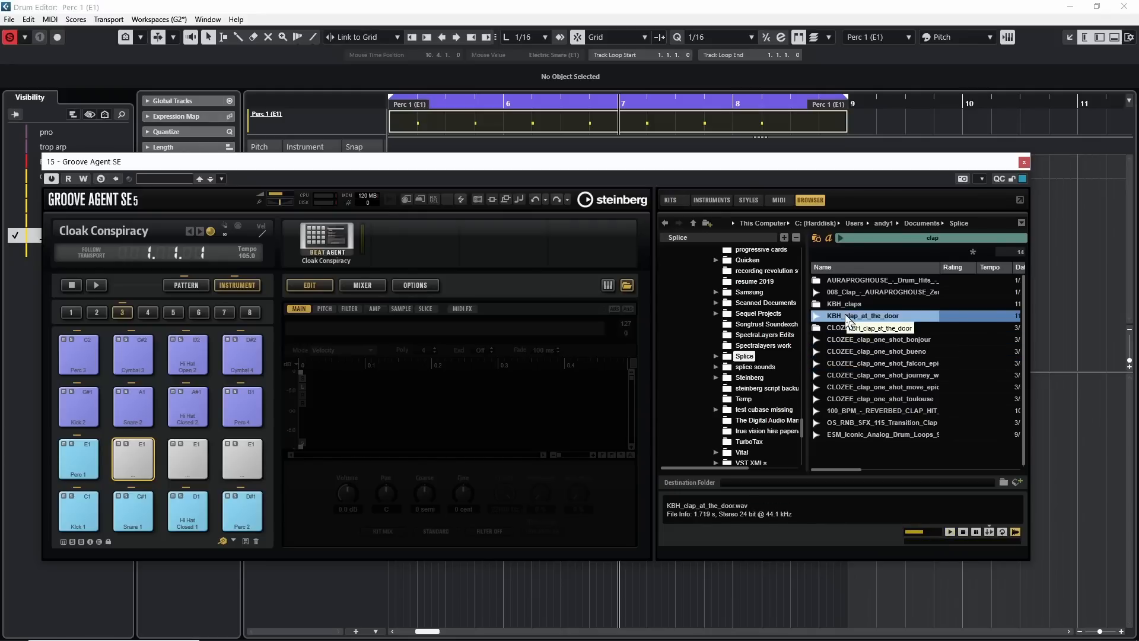
Load KBH_clap_at_the_door onto the empty E1 pad next to Perc 1 and audition it along with Perc 1.
left_click_drag(848, 324, 196, 453)
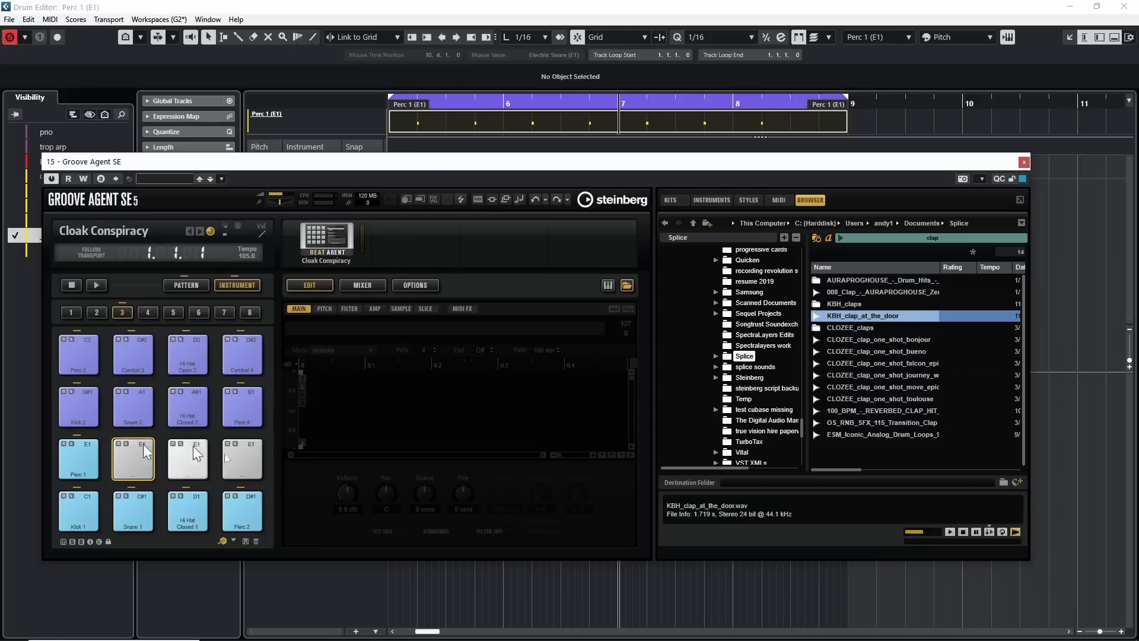
double_click(862, 316)
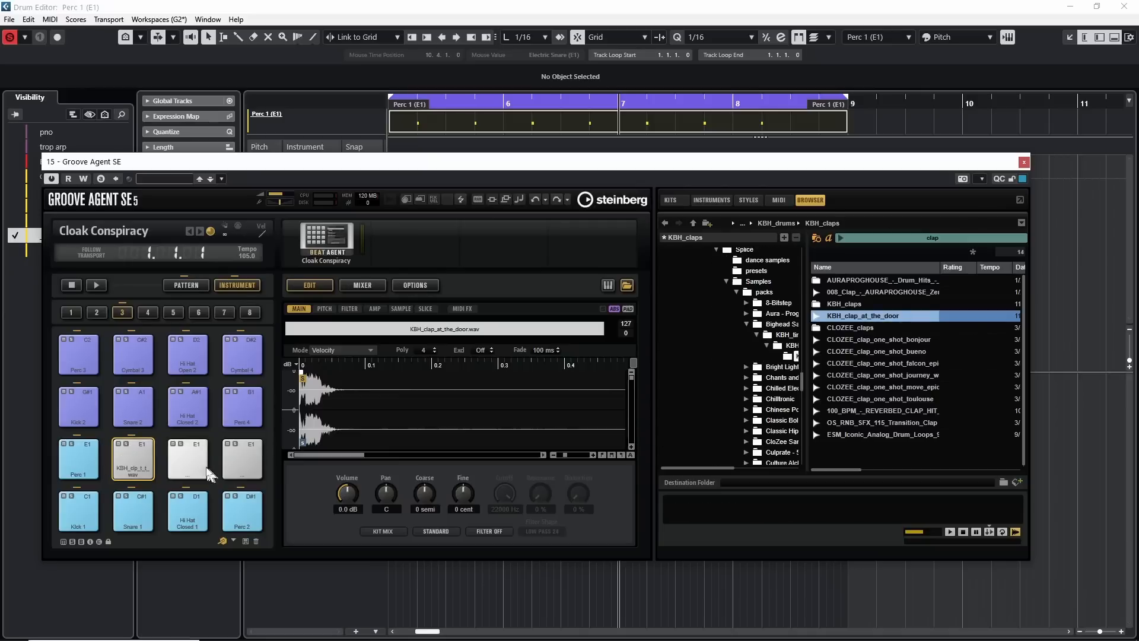
double_click(130, 456)
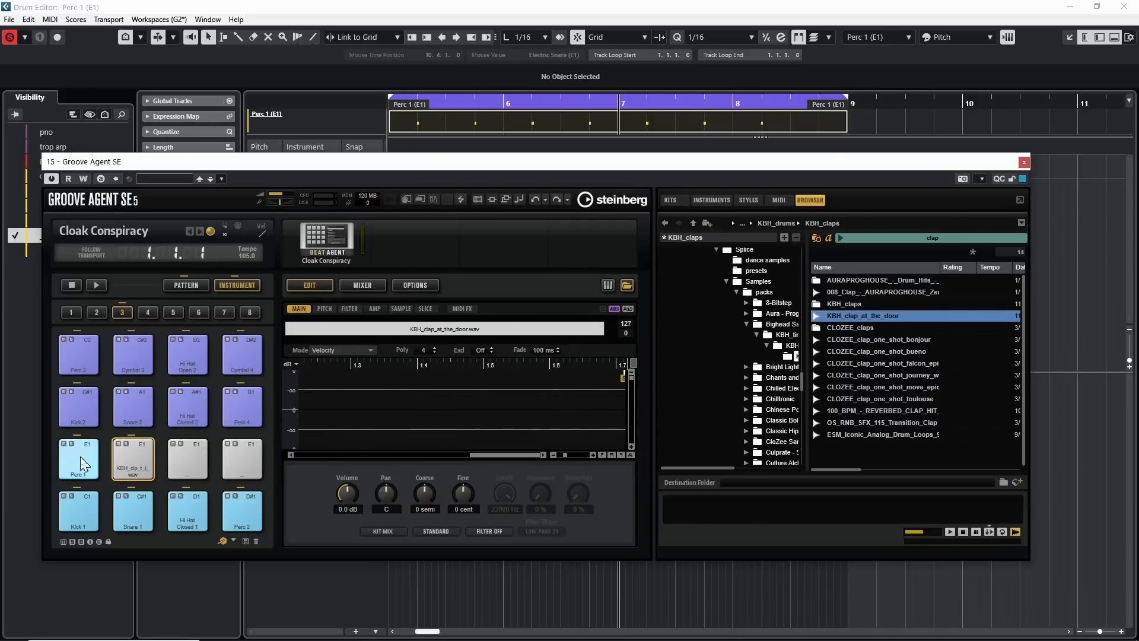
left_click(95, 464)
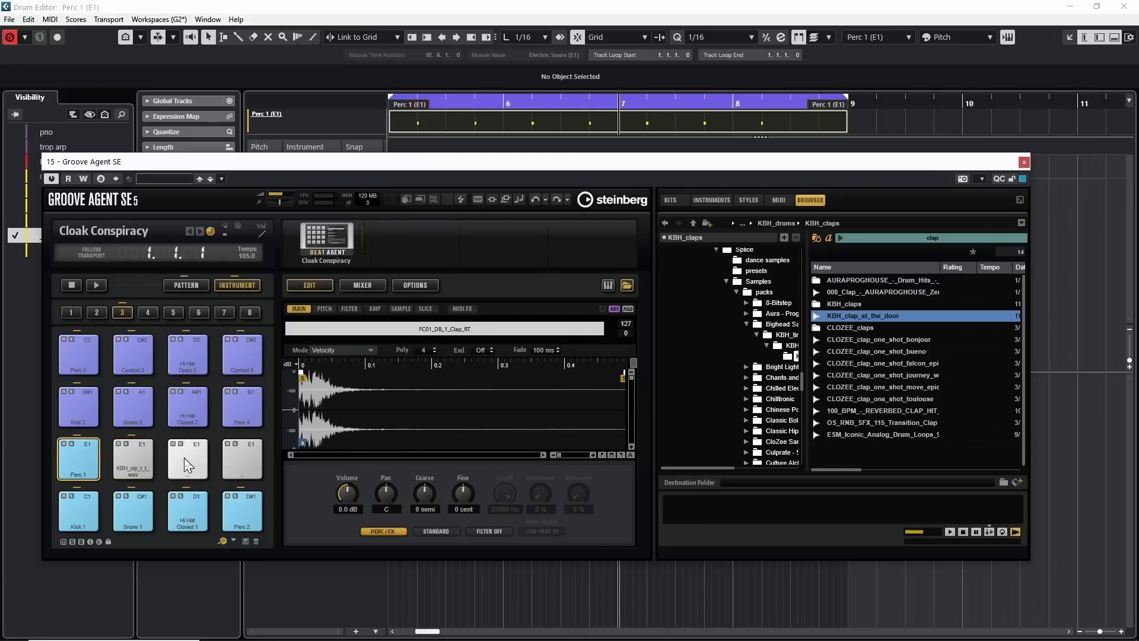
Load CLOZEE_clap_one_shot_bonjour onto the second empty E1 pad.
left_click(188, 466)
left_click(853, 338)
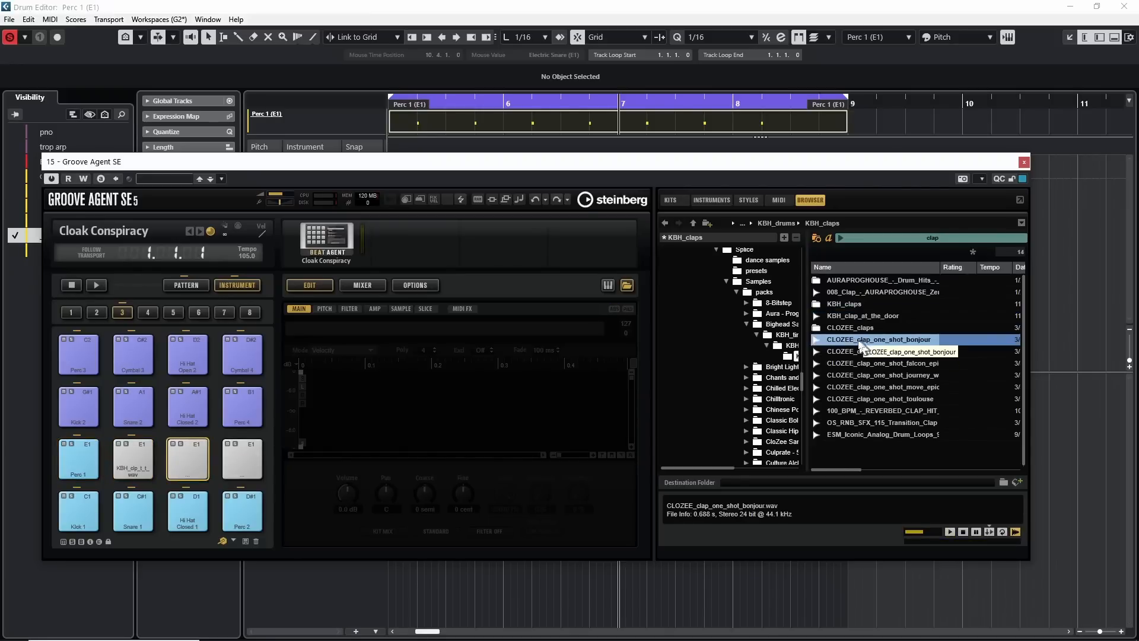
double_click(851, 337)
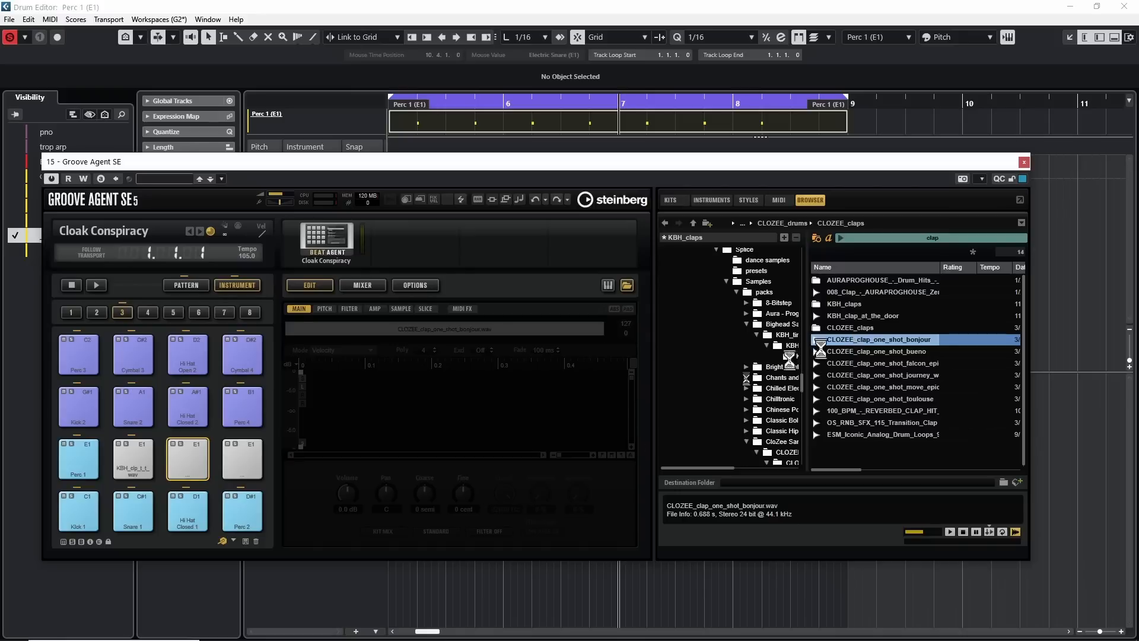
Audition the CLOZEE toulouse and move_epic claps, load CLOZEE_clap_one_shot_move_epic onto the last empty E1 pad, and trigger Perc 1.
left_click(248, 463)
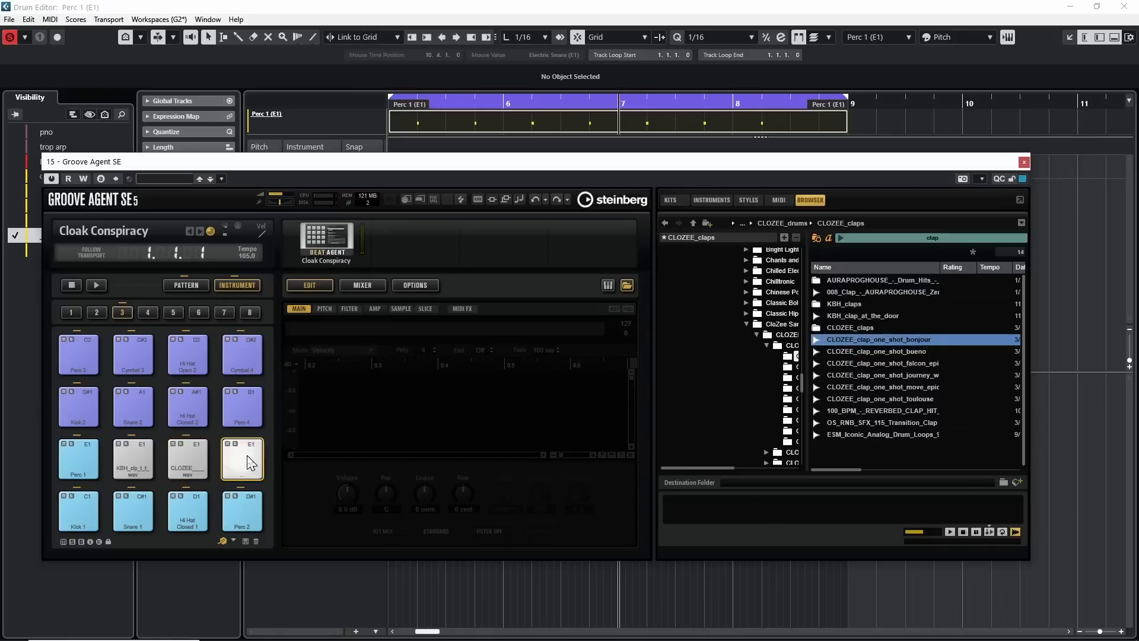
left_click(889, 399)
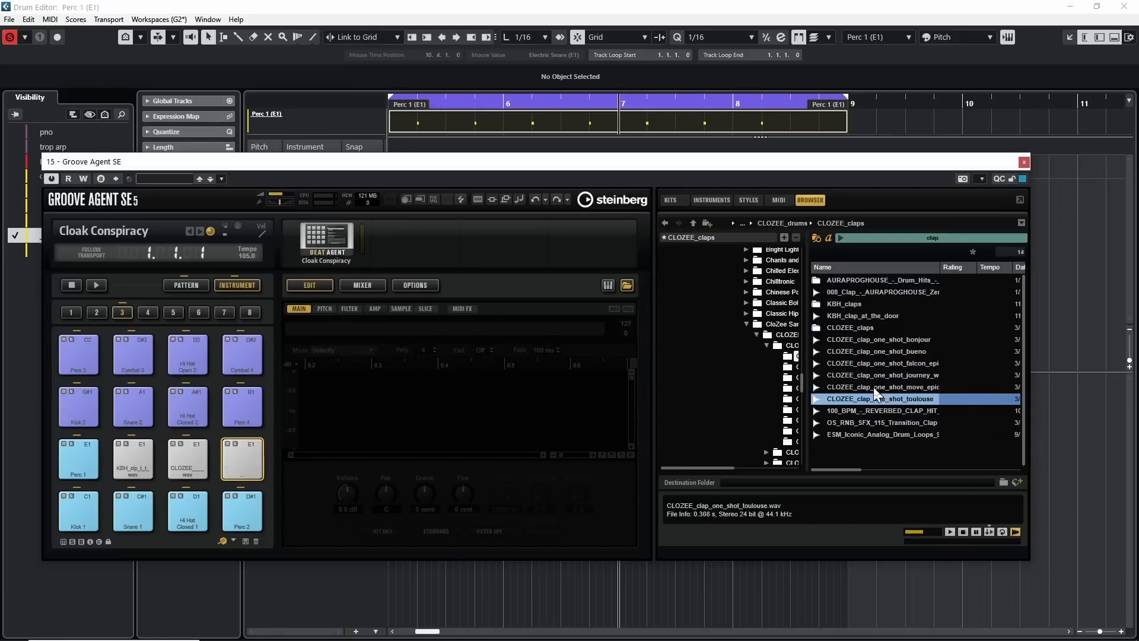
left_click(873, 387)
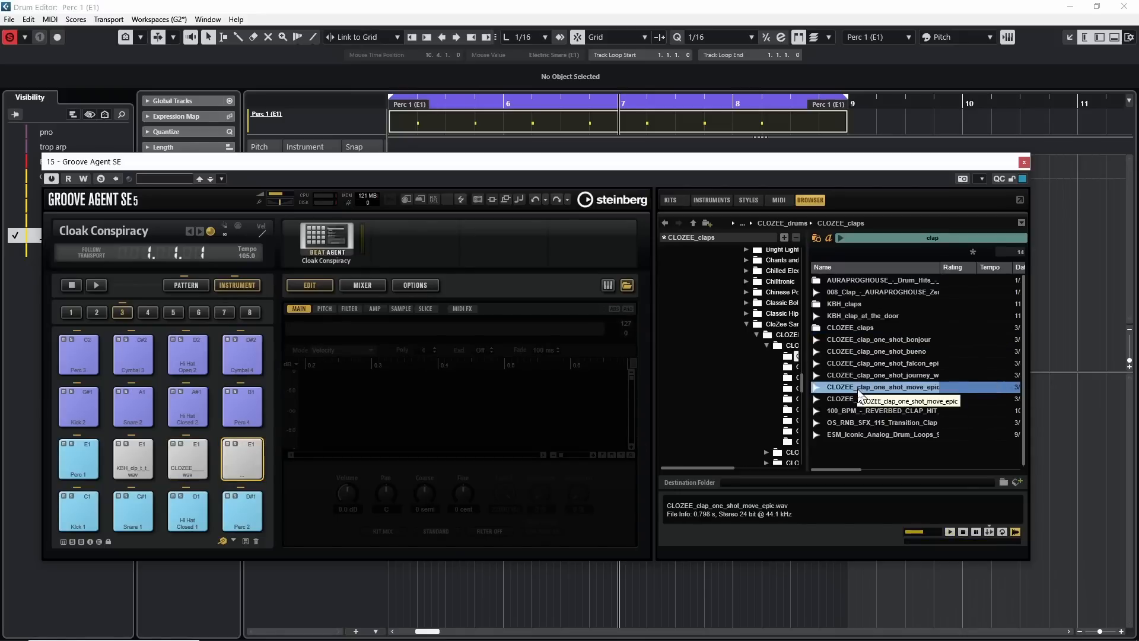
left_click_drag(859, 394, 242, 458)
left_click(78, 457)
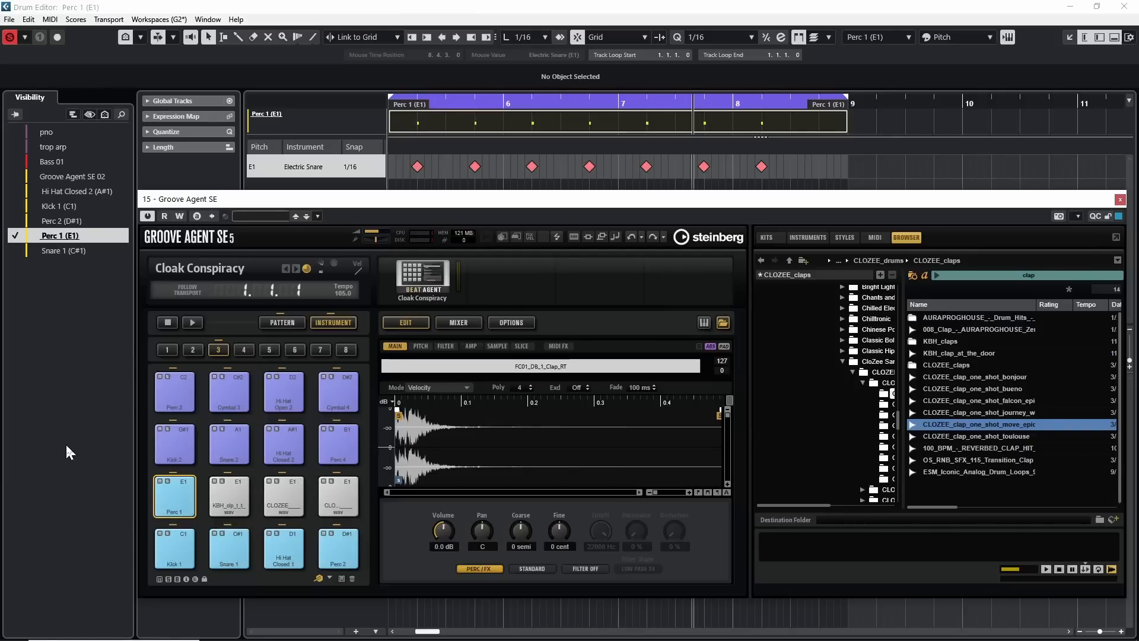
Solo the Perc 1 pad during playback to hear it without the layered claps, clear the solo and select the KBH_clap_at_the_door pad.
left_click(169, 481)
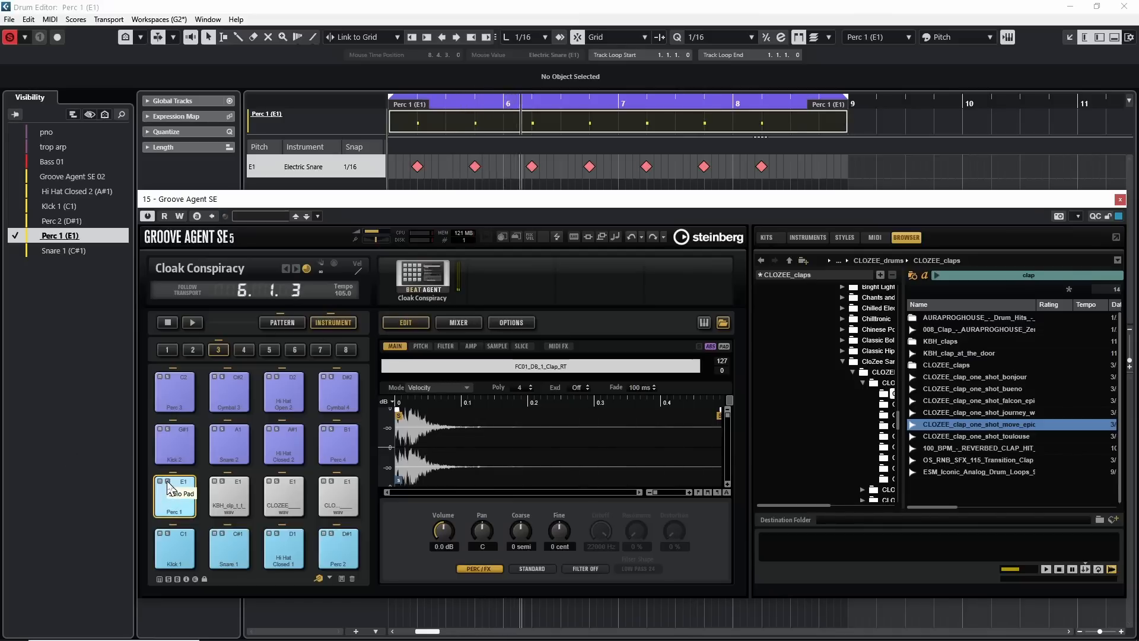
left_click(168, 481)
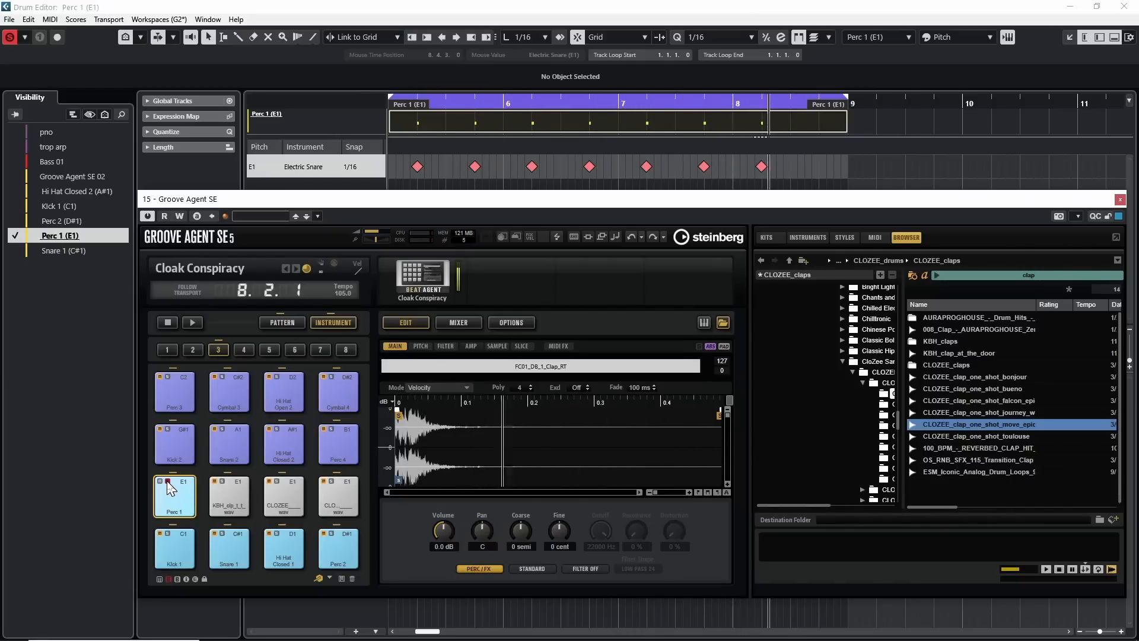
left_click(228, 488)
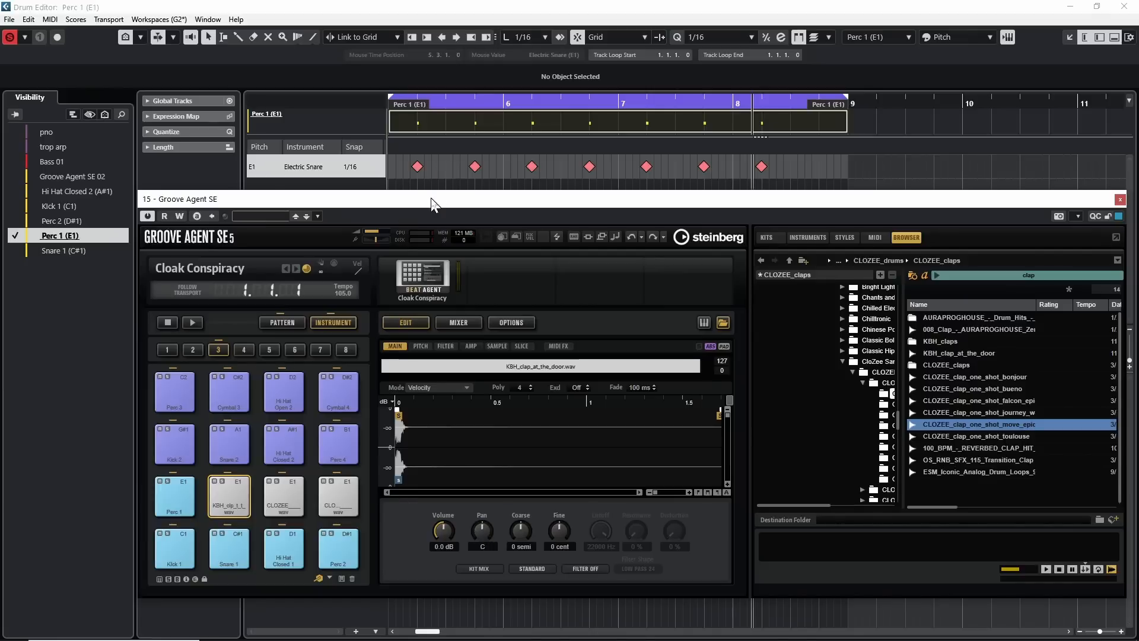
Move the Groove Agent window higher and assign the Perc 1 pad's output to Out 5.
left_click_drag(431, 202, 398, 61)
right_click(138, 354)
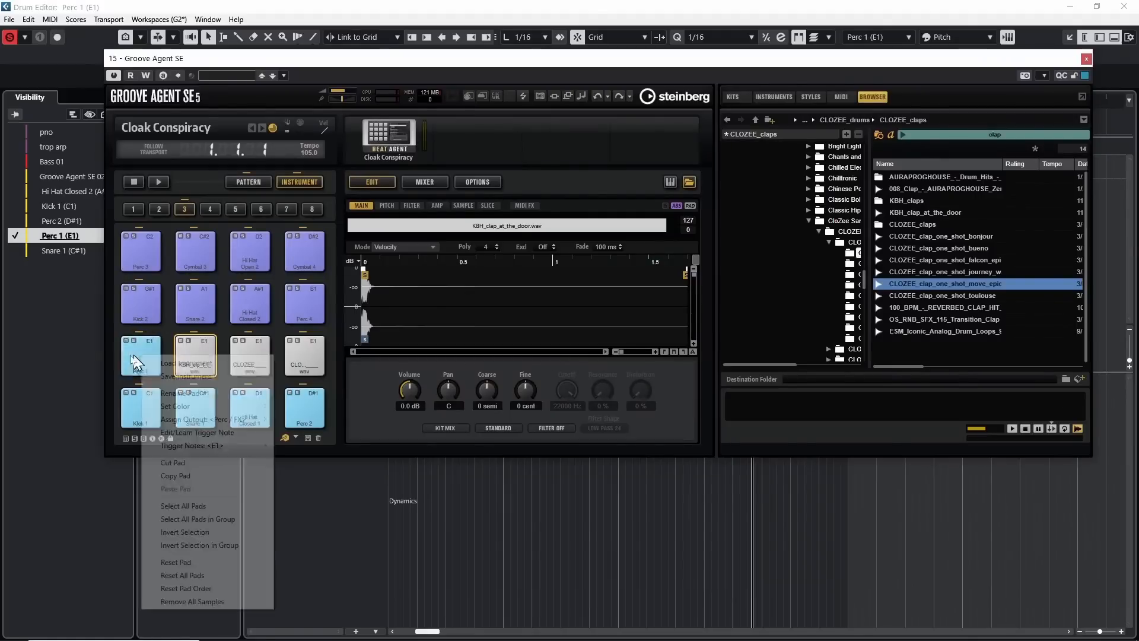
mouse_move(209, 422)
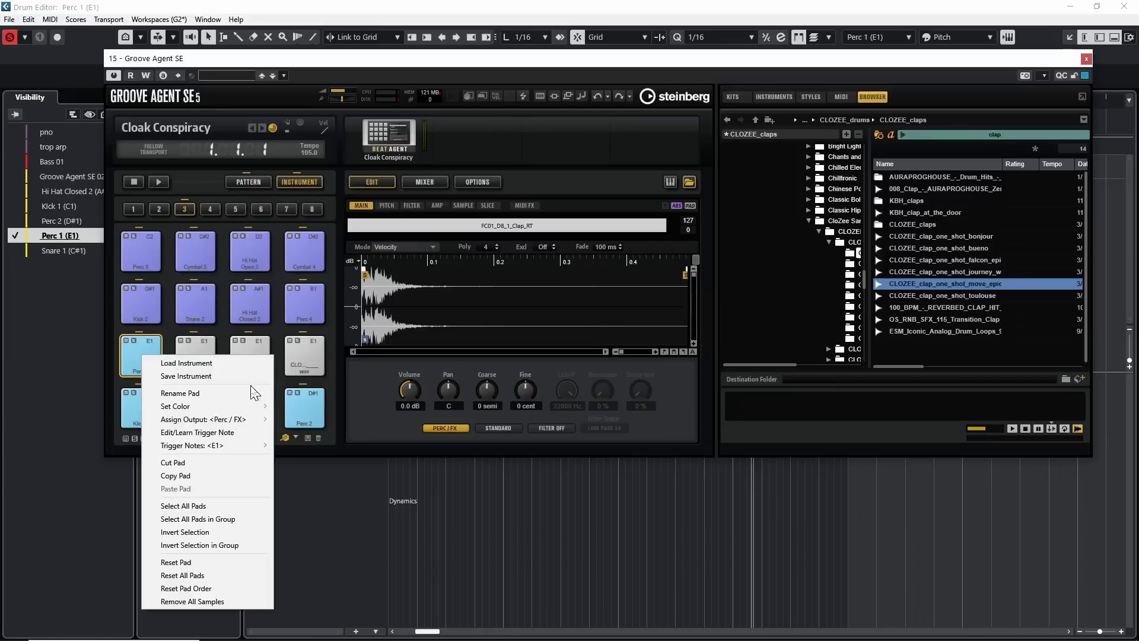
mouse_move(255, 419)
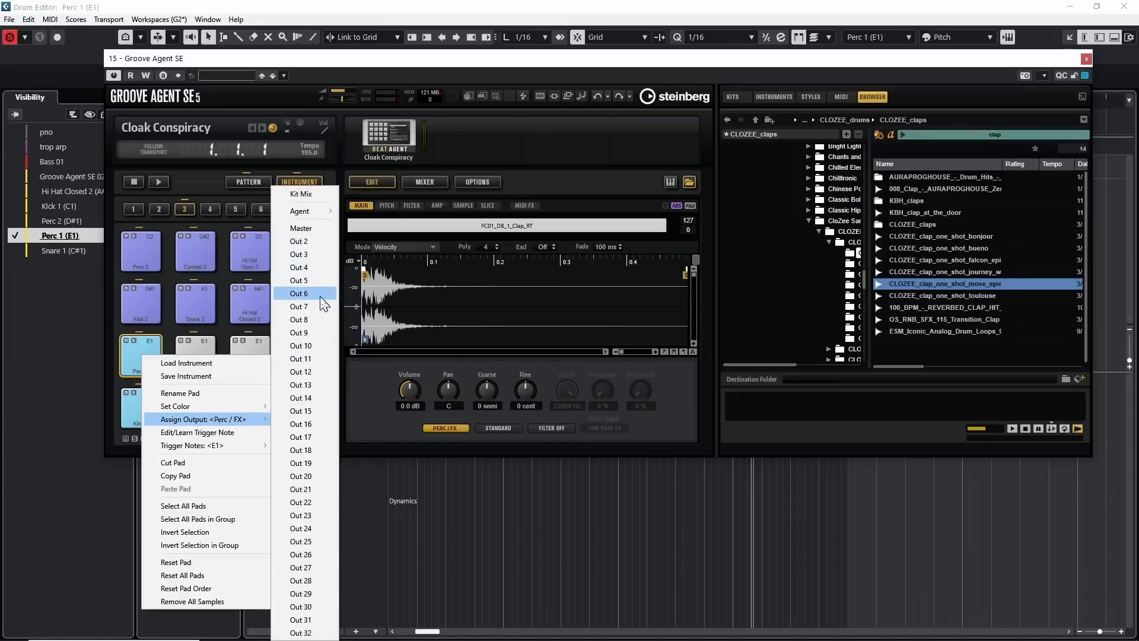
mouse_move(312, 214)
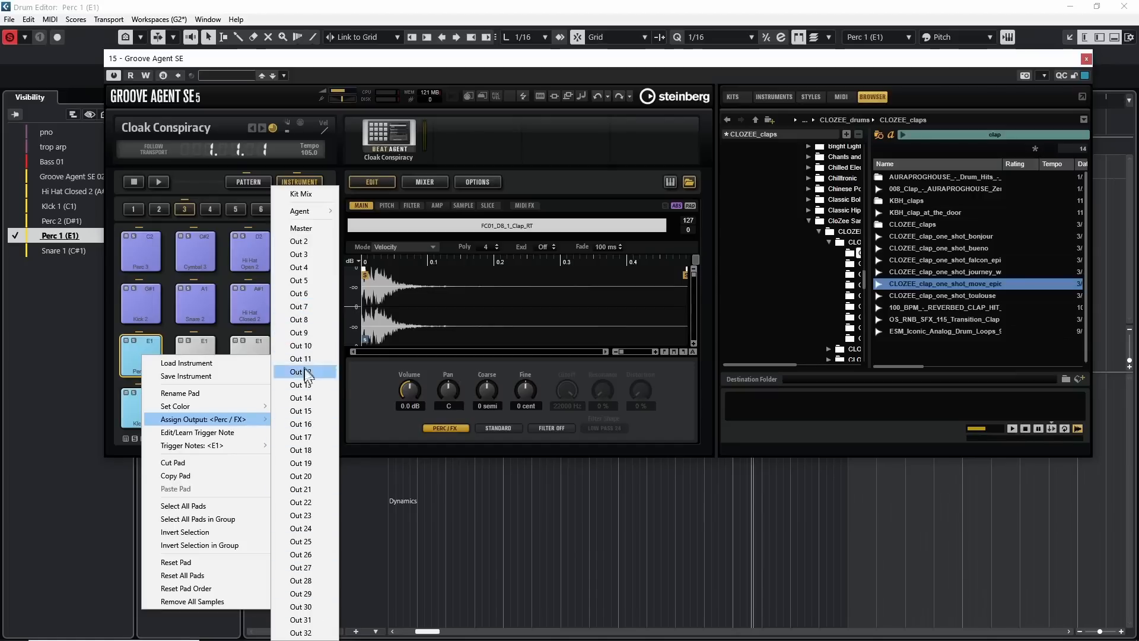
left_click(314, 286)
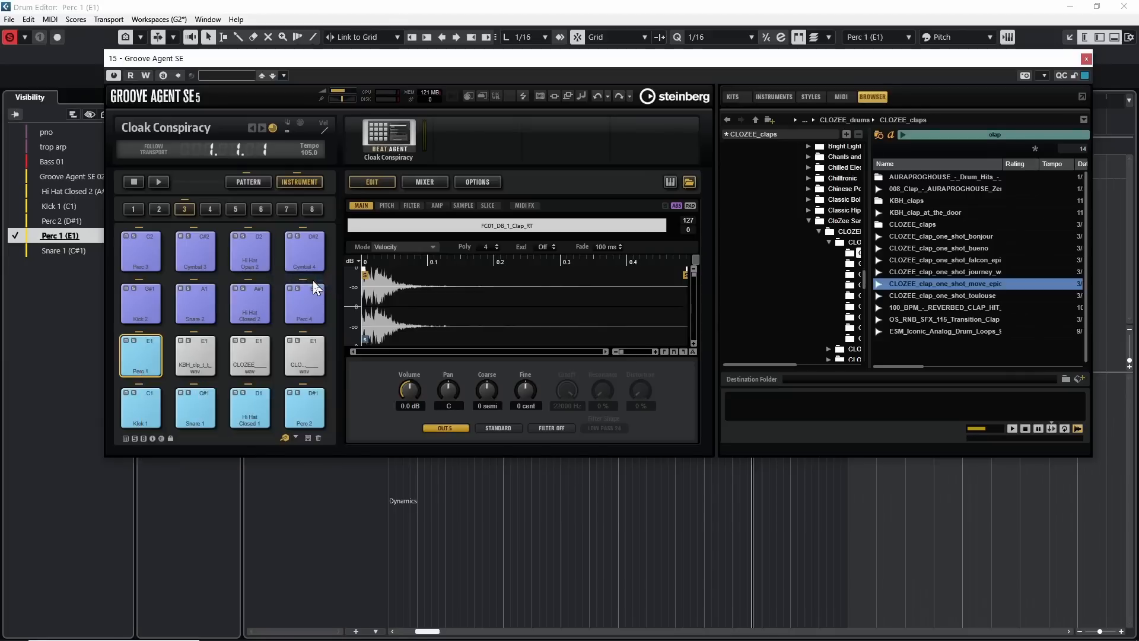
Assign the KBH clap pad to Out 6, the bonjour pad to Out 7 and the move_epic pad to Out 8, and close Groove Agent.
right_click(195, 356)
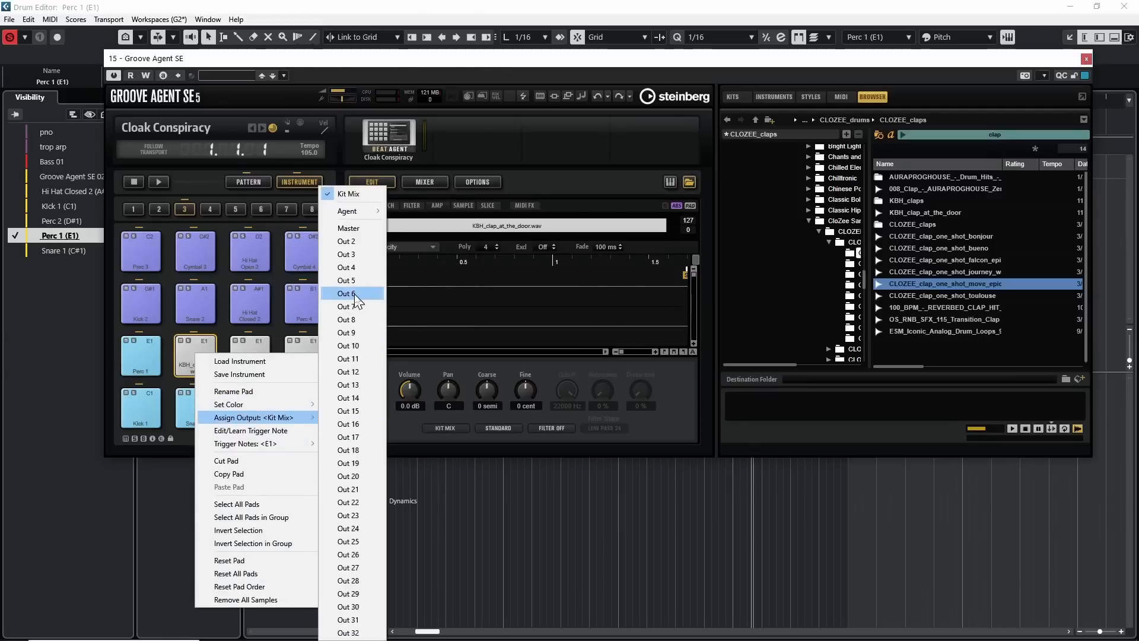
left_click(383, 321)
right_click(252, 355)
mouse_move(320, 413)
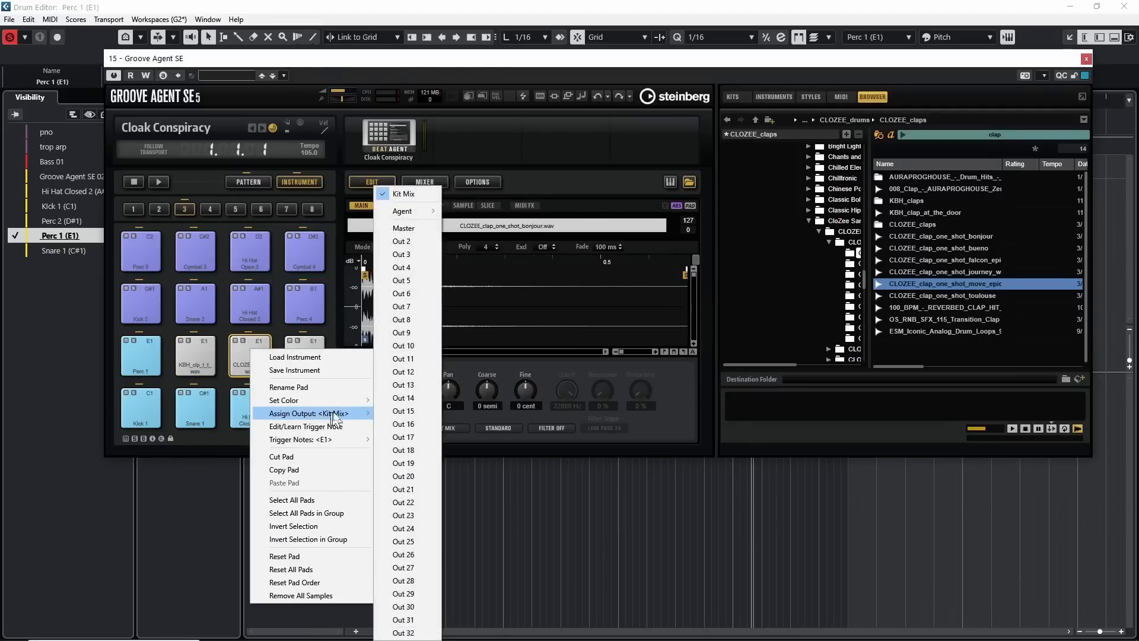
left_click(413, 307)
right_click(305, 350)
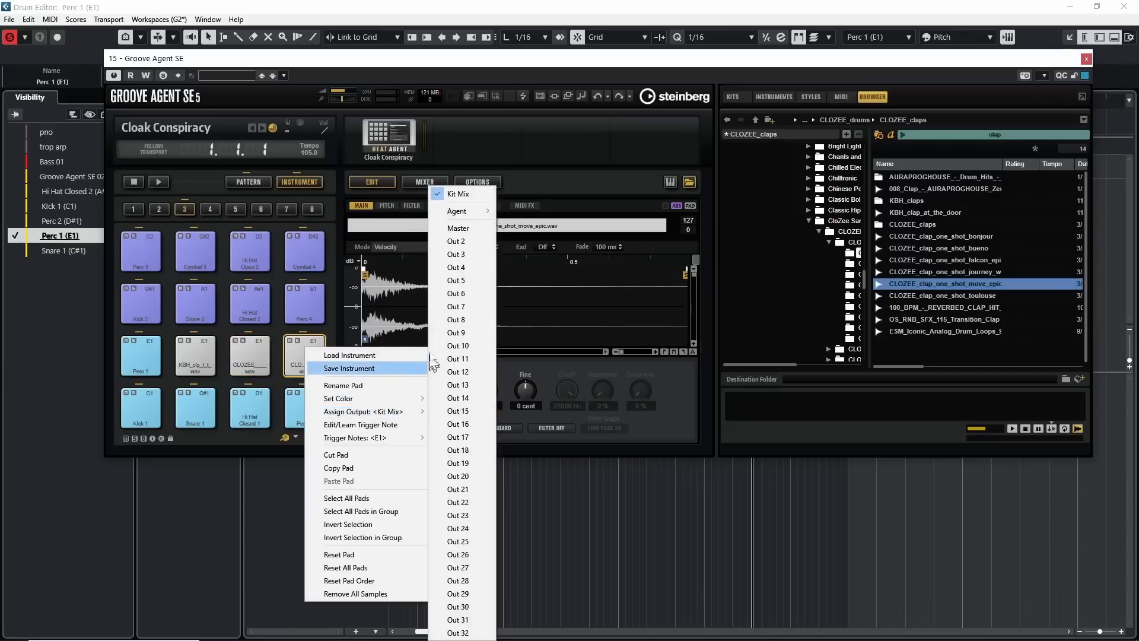
left_click(454, 329)
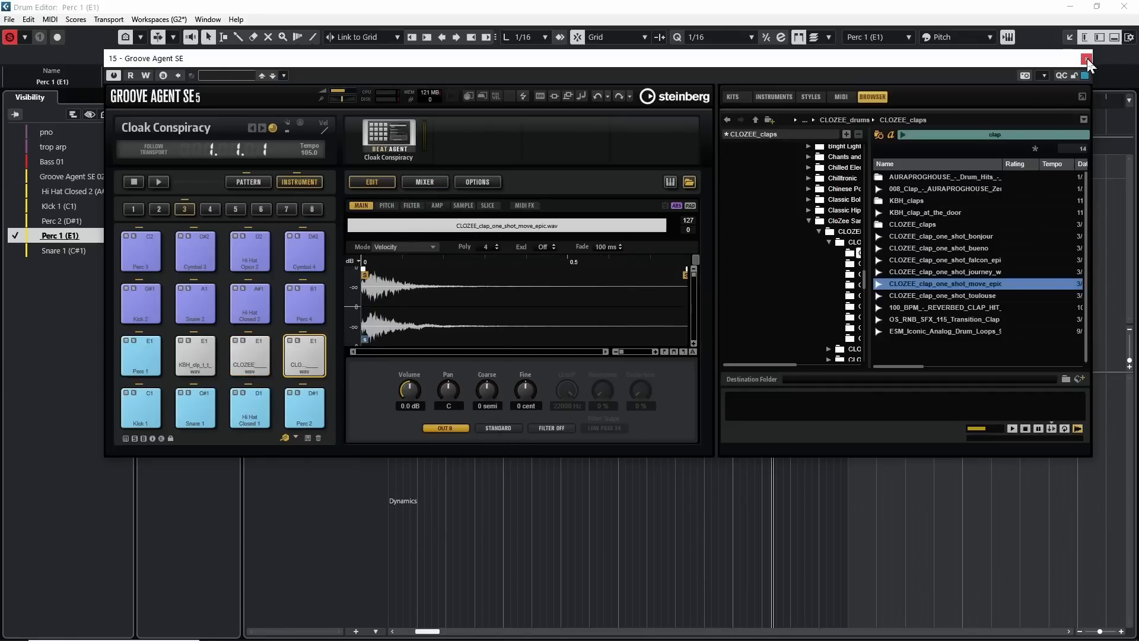
left_click(1088, 61)
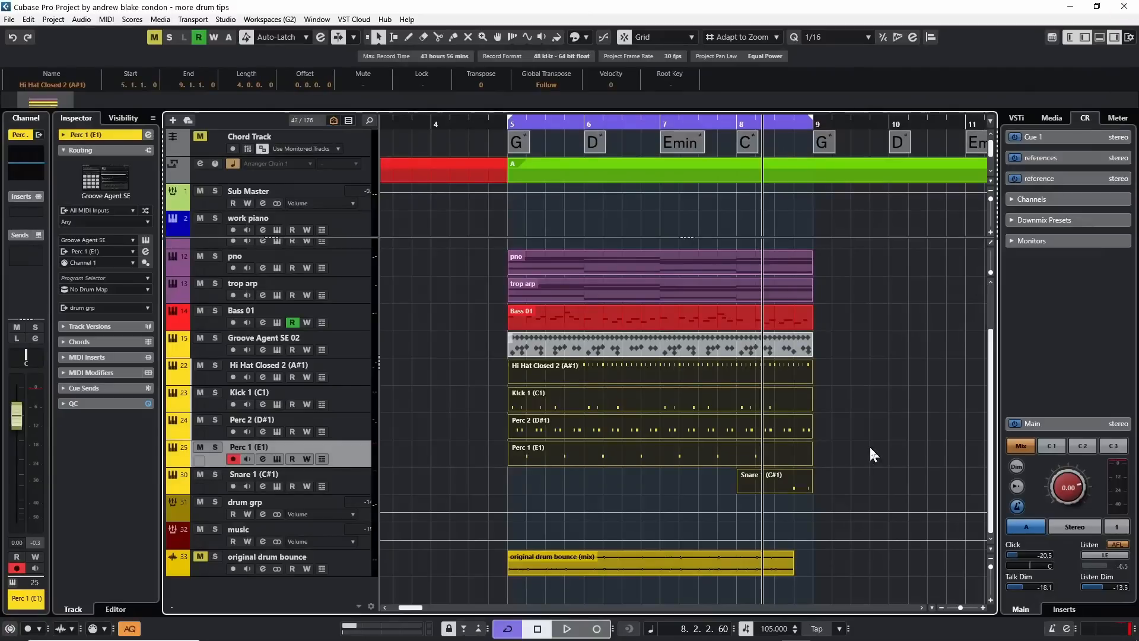
Sweep the CLOZEE clap channel's fader during playback to test its separate level, and reset it to 0 dB.
left_click(361, 459)
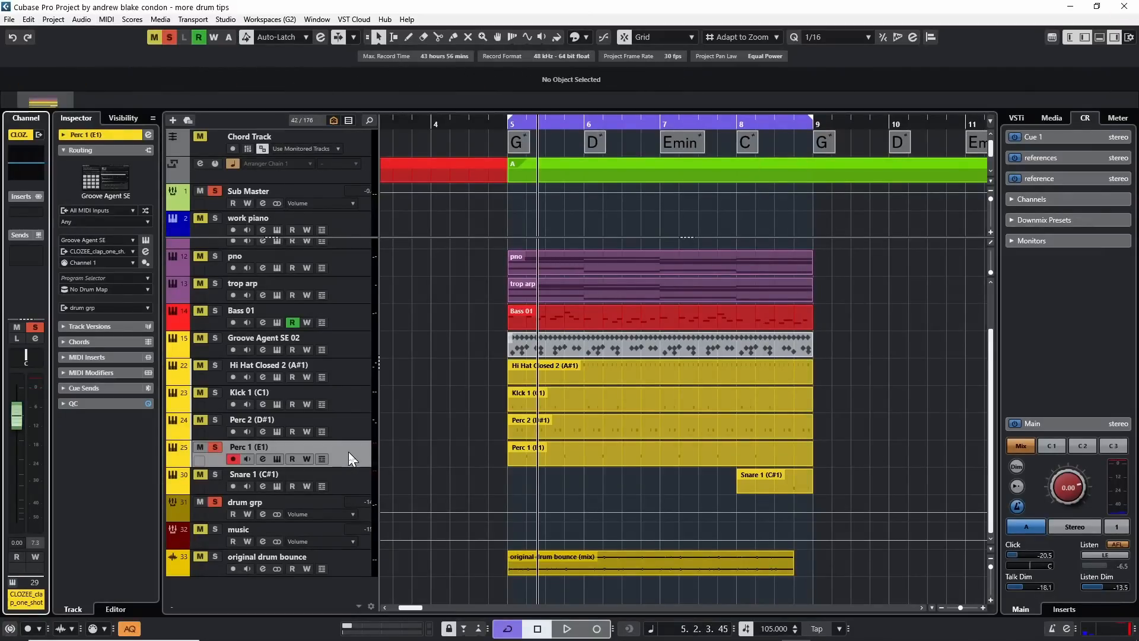
left_click_drag(17, 415, 28, 516)
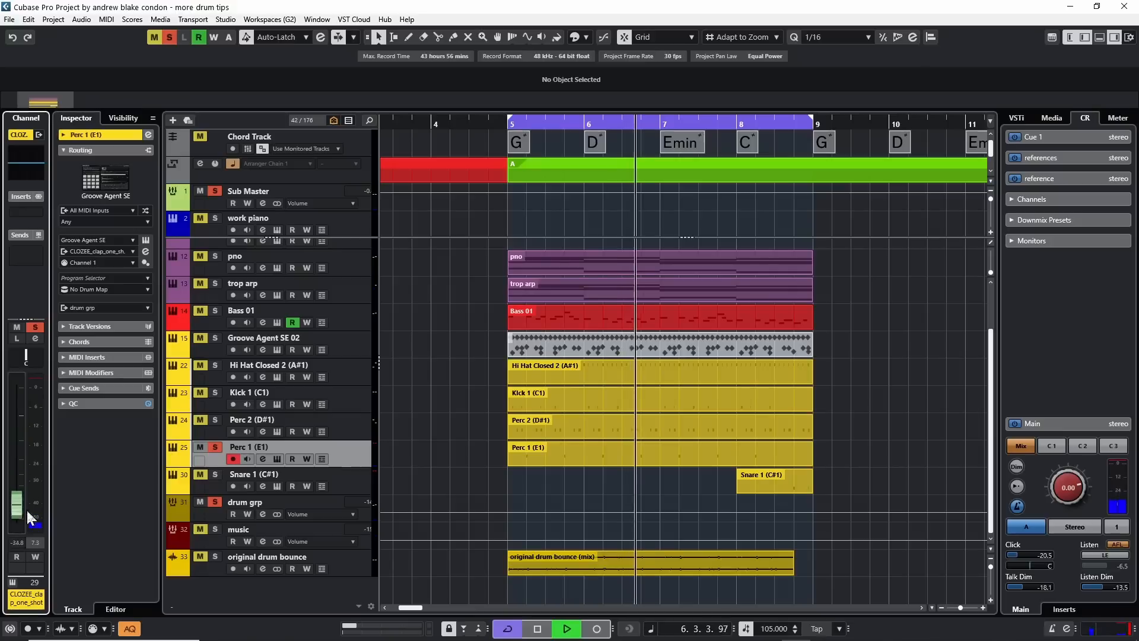
left_click_drag(29, 516, 16, 457)
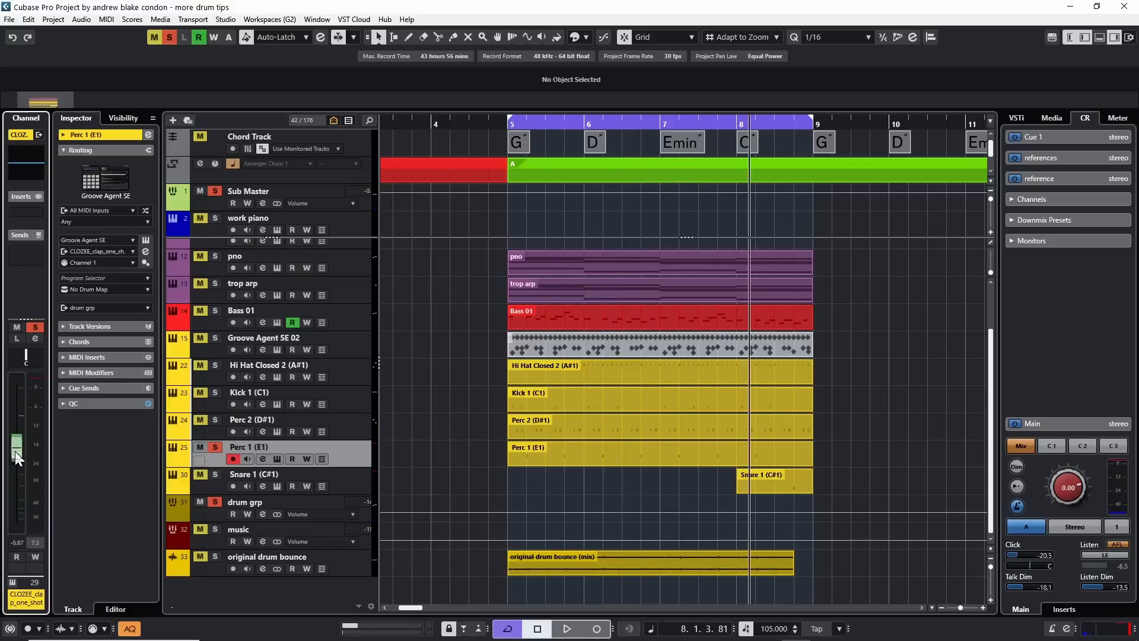
left_click(17, 458, "ctrl")
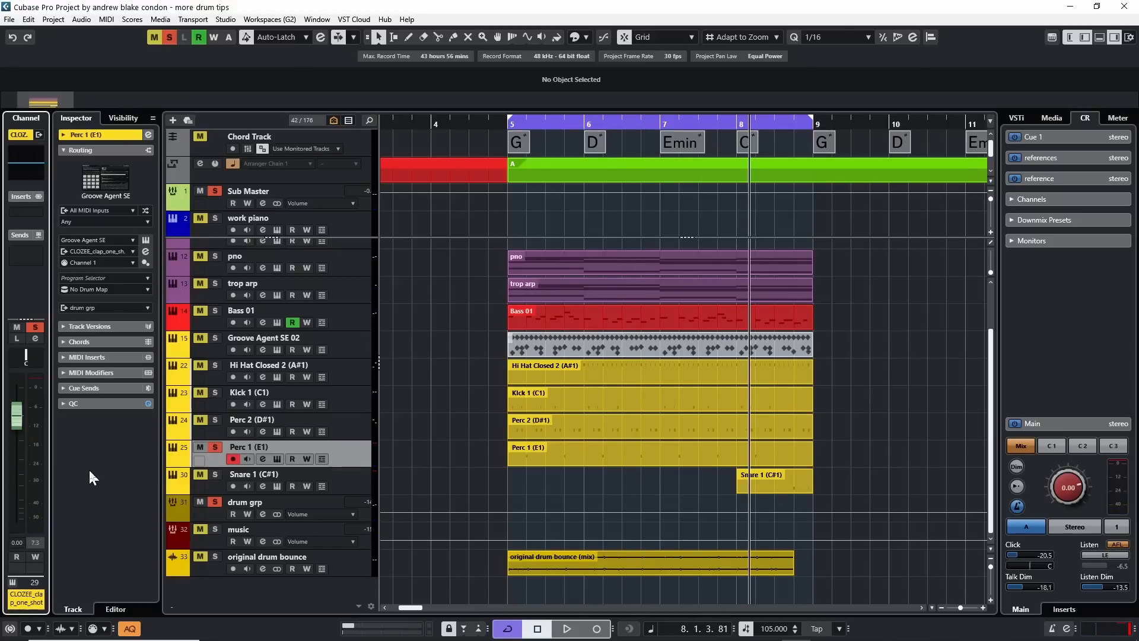
Reveal the automation and output lanes beneath the Perc 1 (E1) track.
left_click(172, 462)
scroll(293, 374, "down", 5)
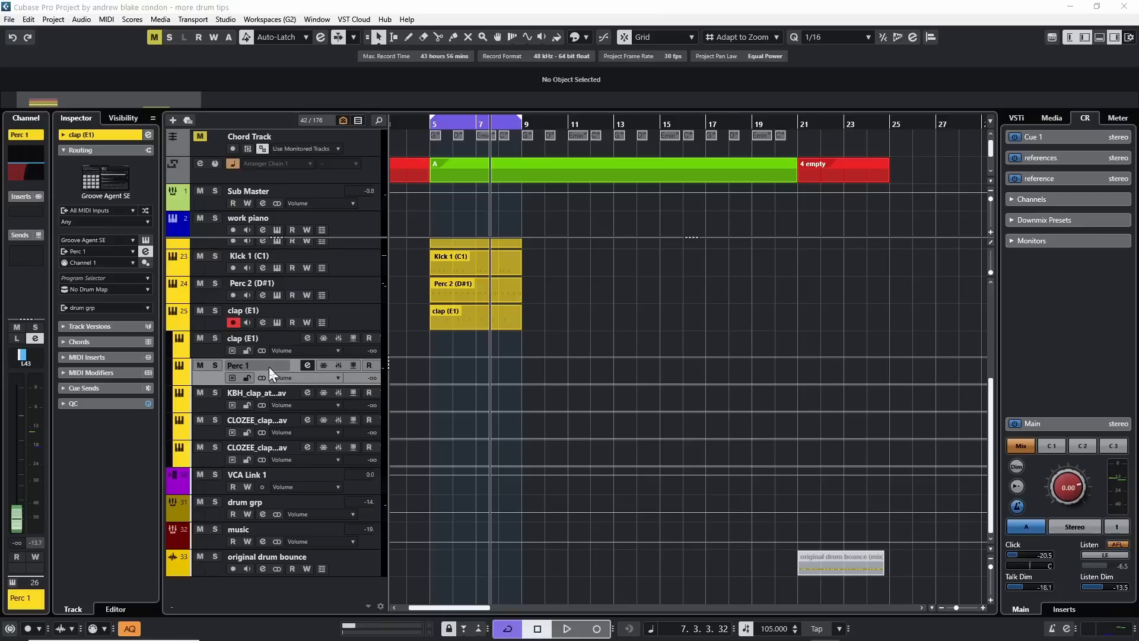
Open Groove Agent for the clap (E1) track and review the Perc 1 pad's sample mode options, keeping Velocity.
left_click(208, 321)
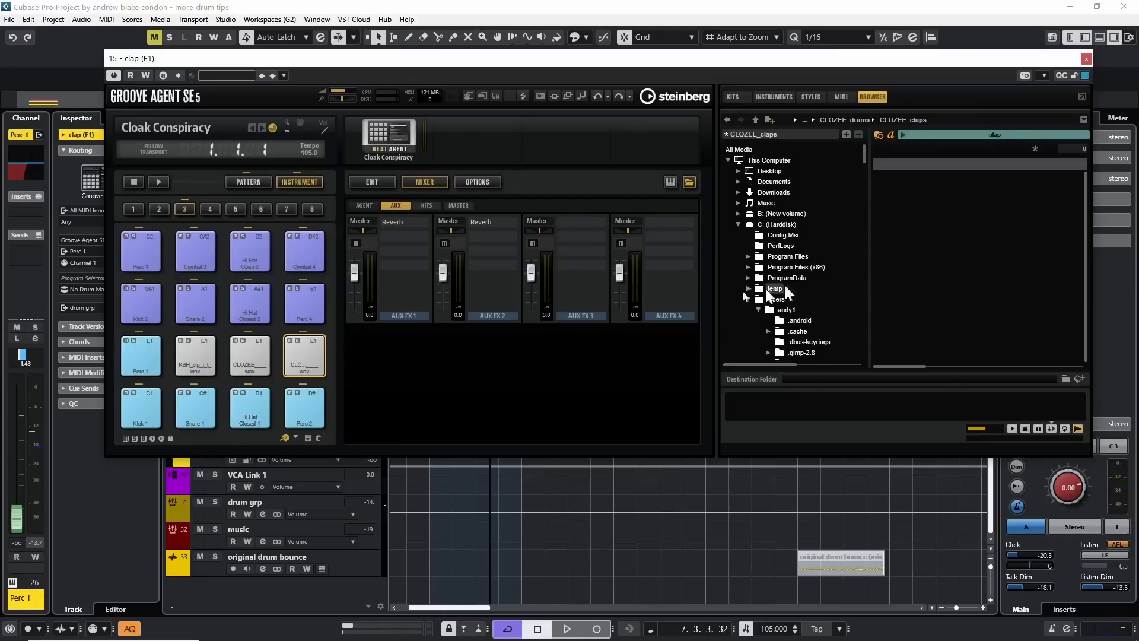
left_click(142, 351)
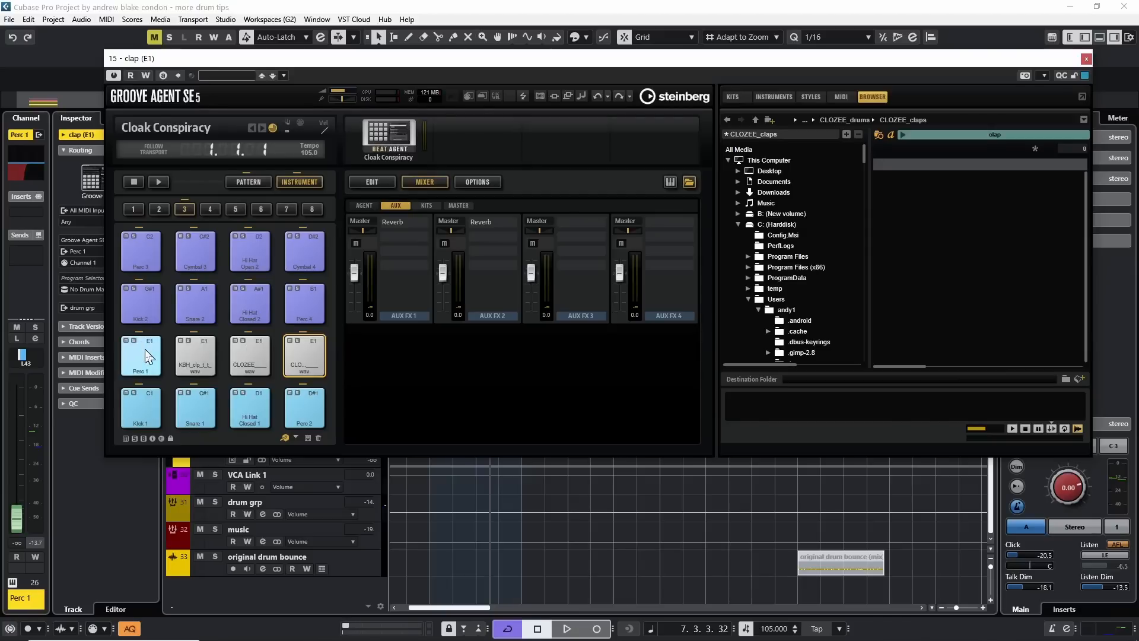
left_click(163, 348)
left_click(372, 181)
left_click(410, 247)
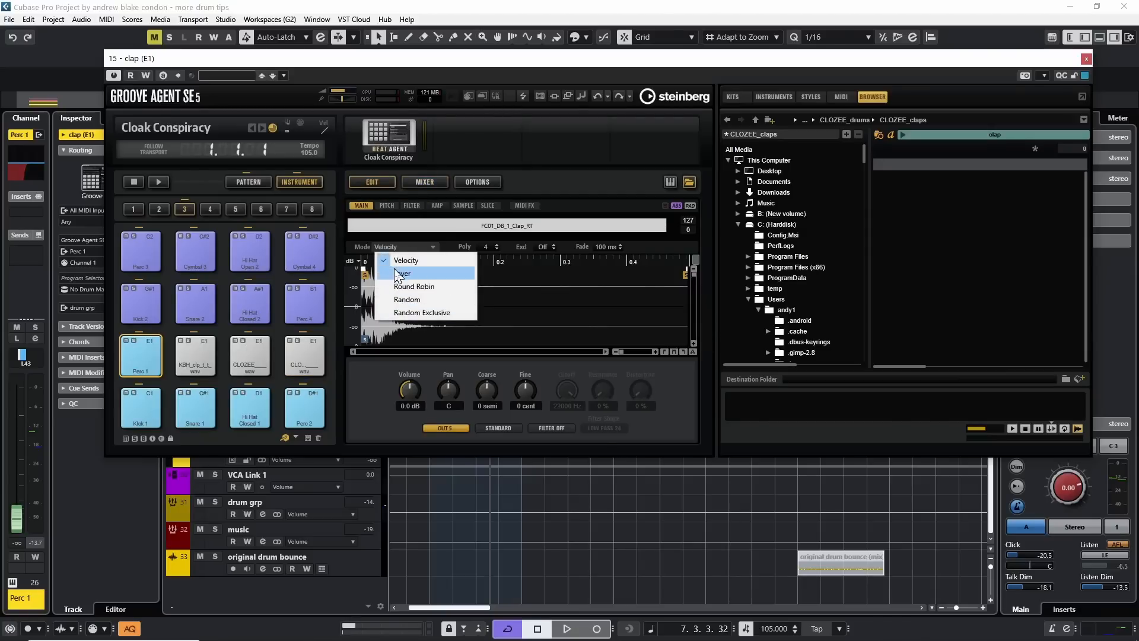
left_click(466, 260)
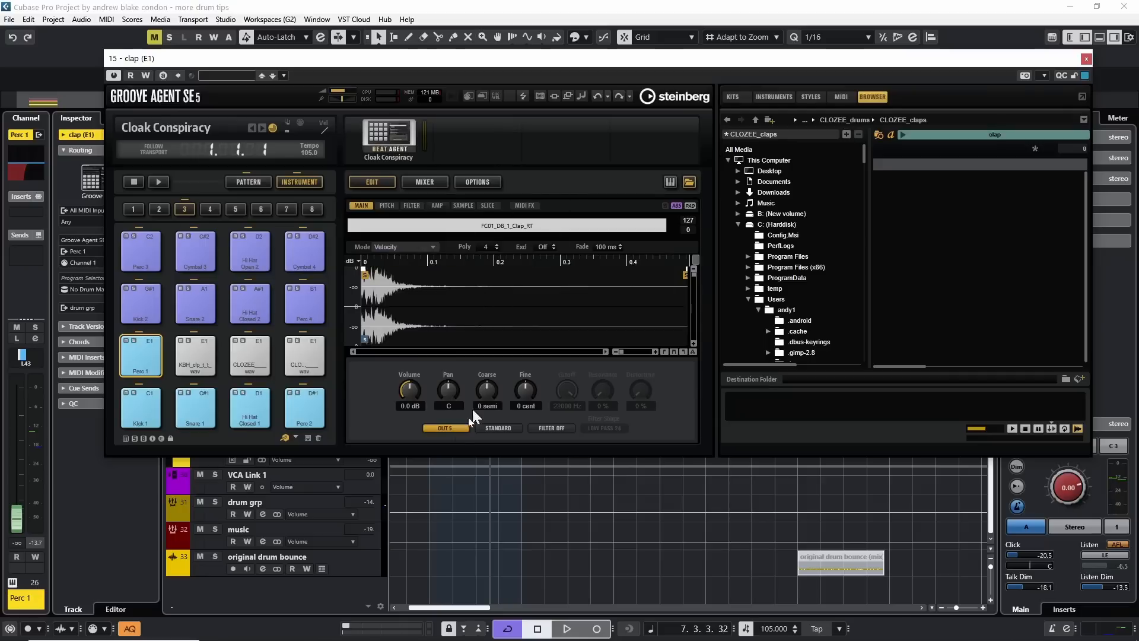
Check the samples and output assignments of the KBH, bonjour and move_epic clap pads, and close Groove Agent.
left_click(188, 350)
left_click(241, 355)
left_click(296, 353)
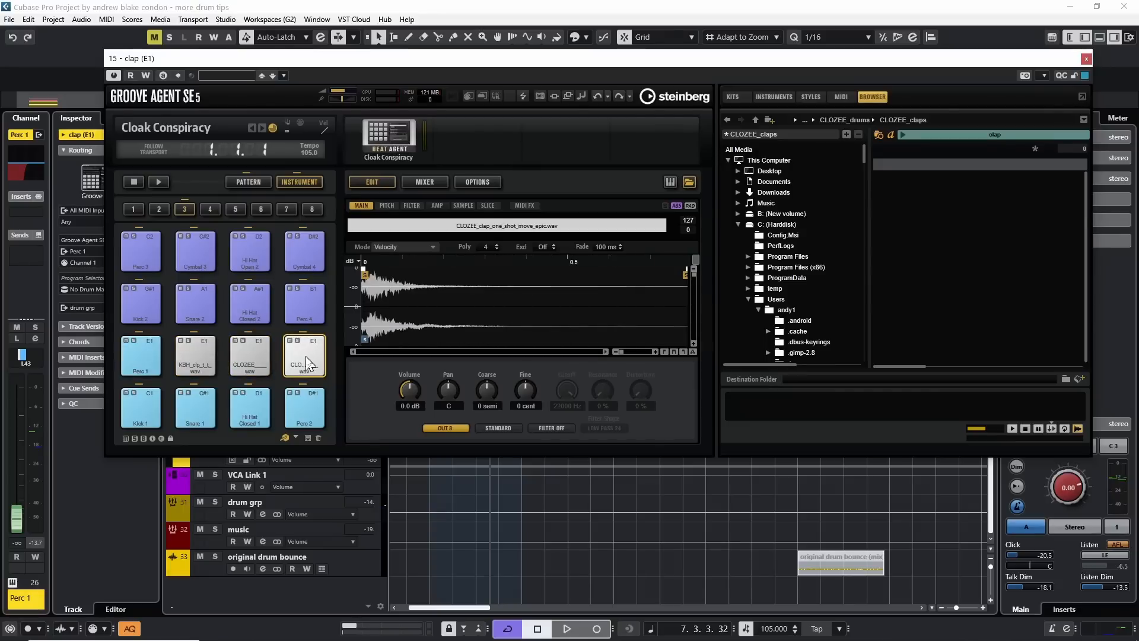
left_click(306, 356)
left_click(306, 358)
left_click(1086, 59)
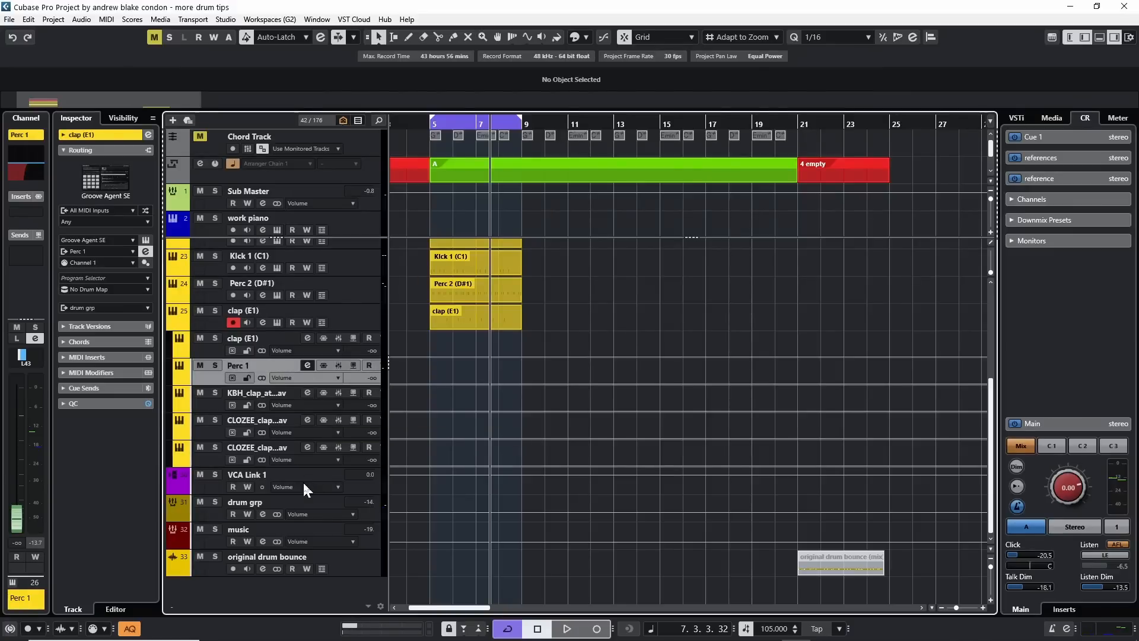
Play the loop and raise the output levels: Perc 1 to 3.68, KBH clap to 3.80, bonjour to -0.40 and move_epic to 2.51 dB.
key("space")
left_click_drag(17, 522, 13, 442)
key("Down")
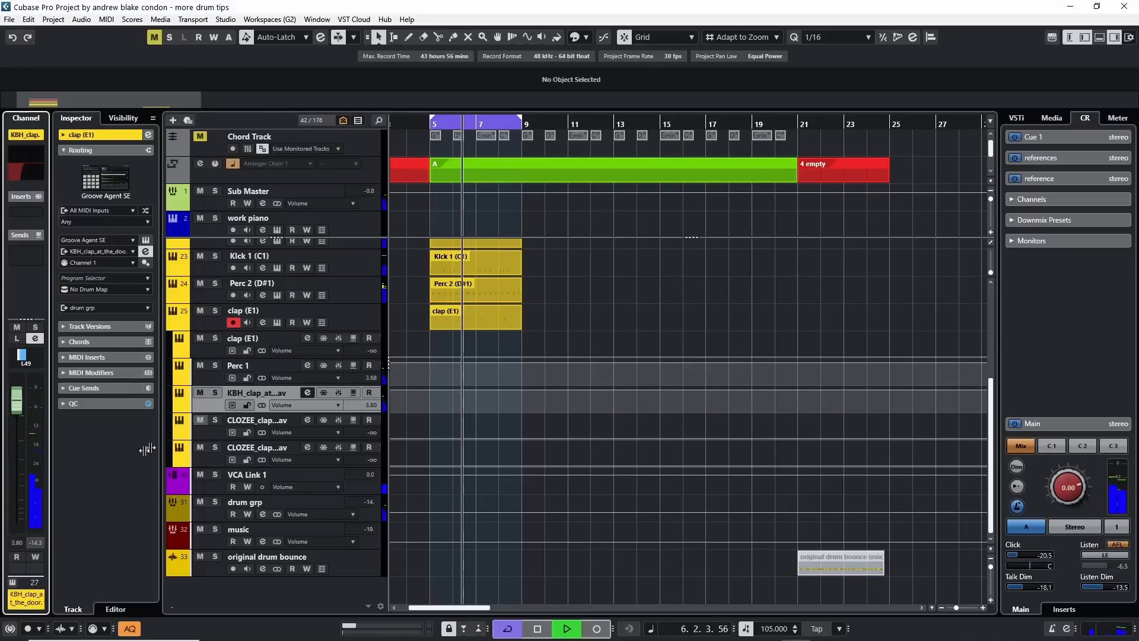
key("Down")
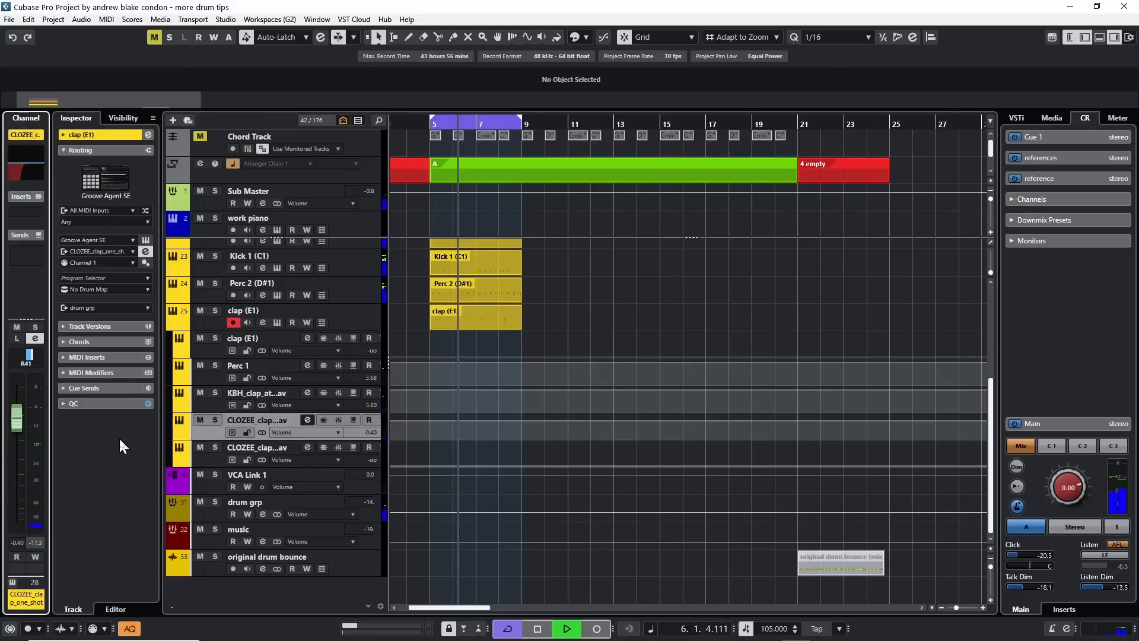
key("Down")
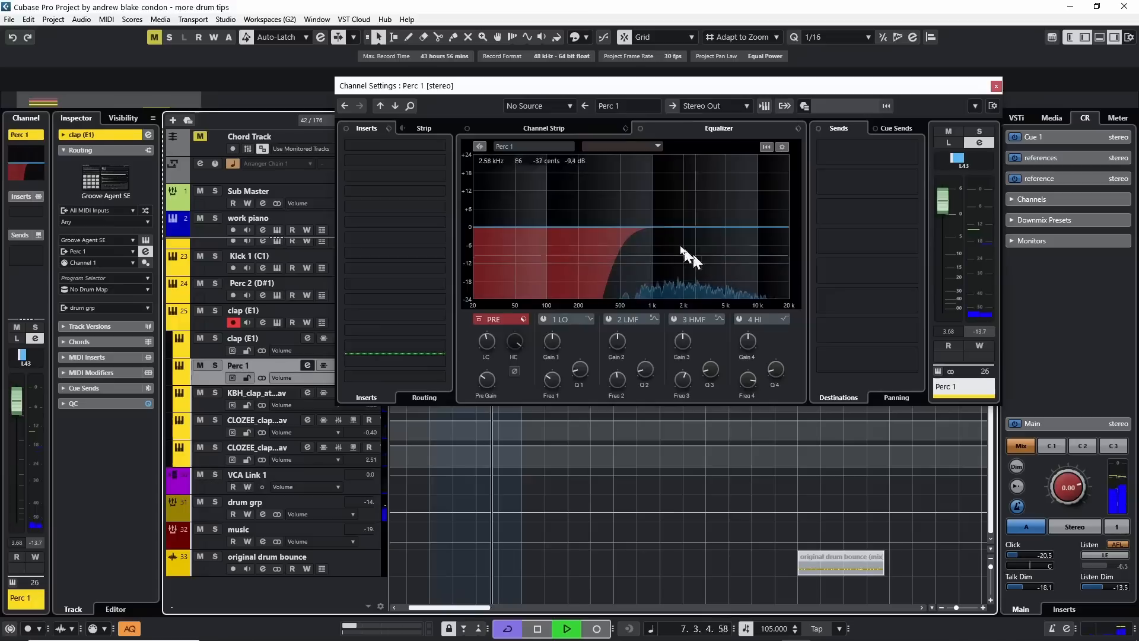
Examine the low-cut EQ curves of the KBH, bonjour and move_epic clap channels in the channel settings during playback.
key("Down")
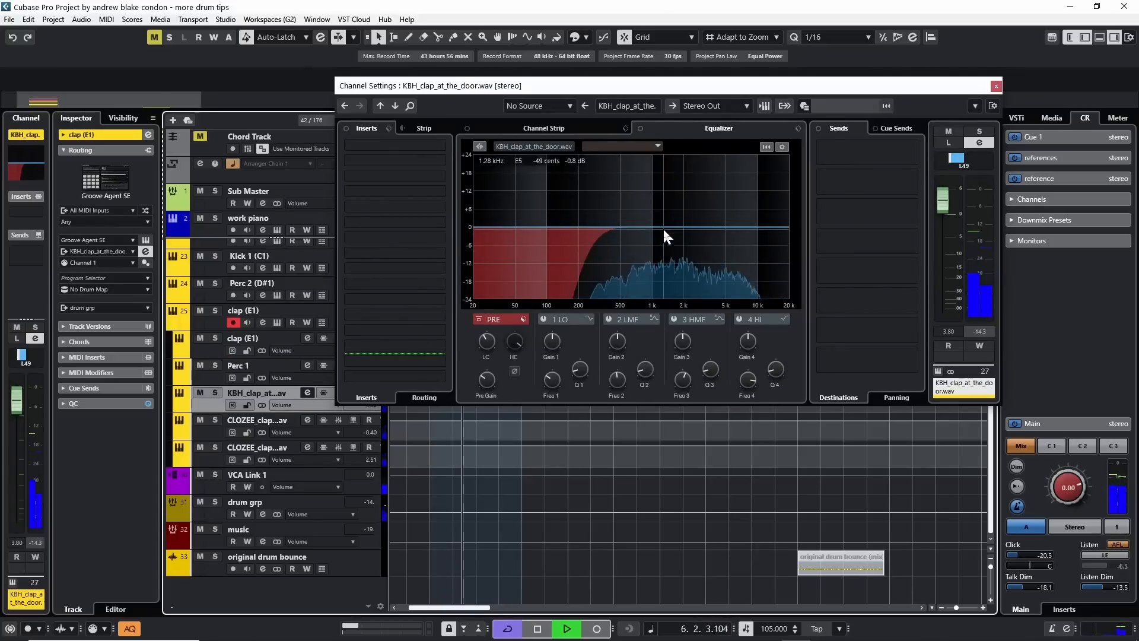
left_click(211, 430)
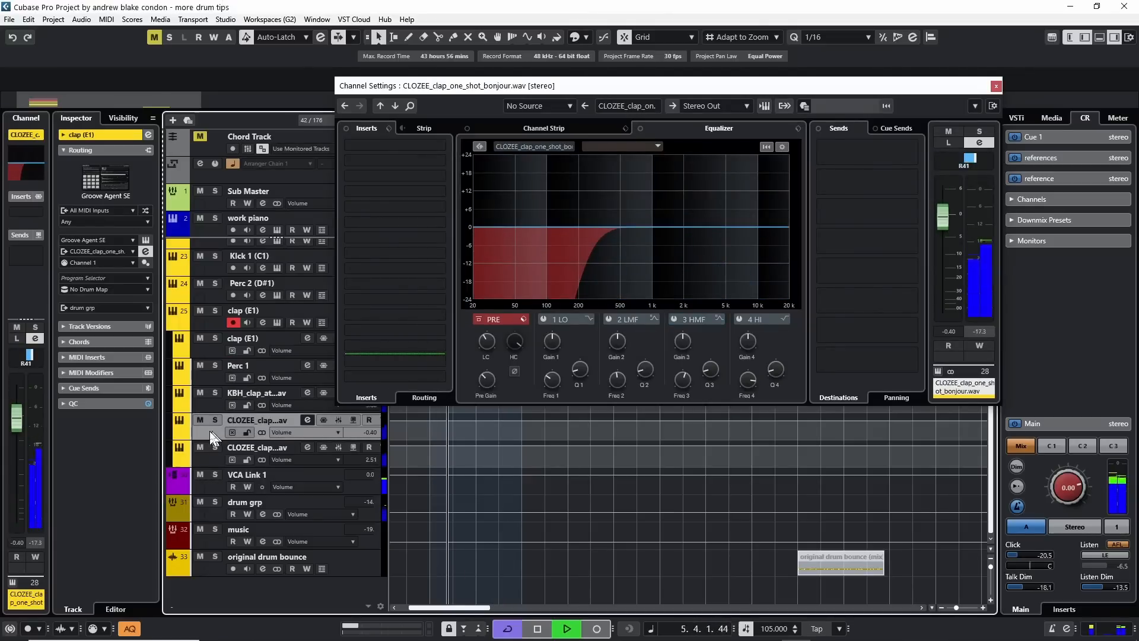
key("Down")
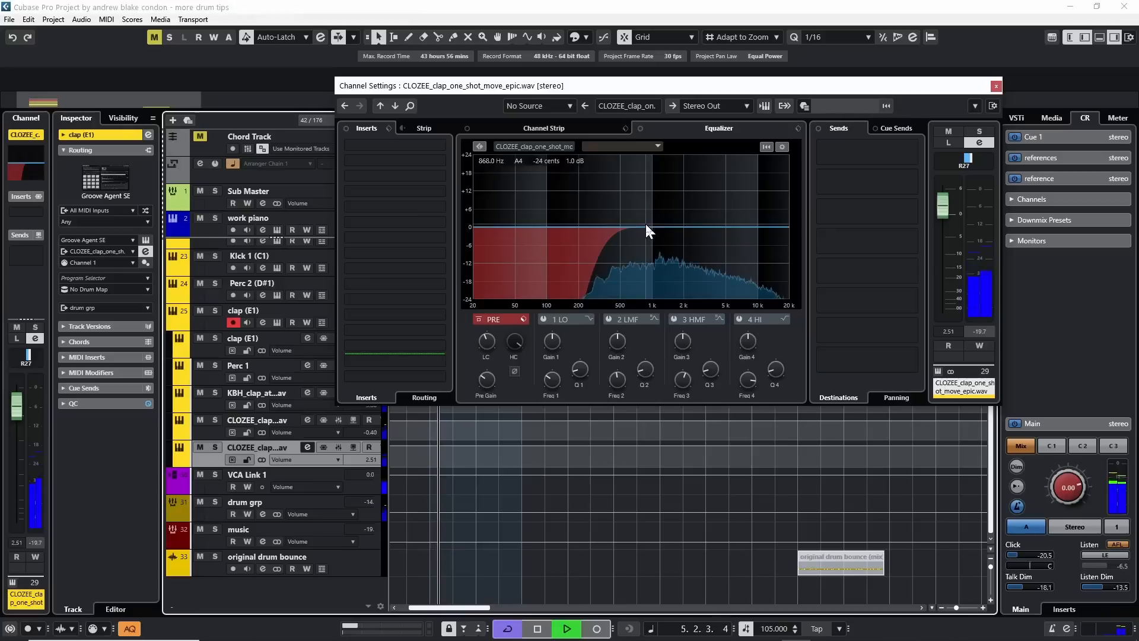
left_click_drag(646, 226, 701, 212)
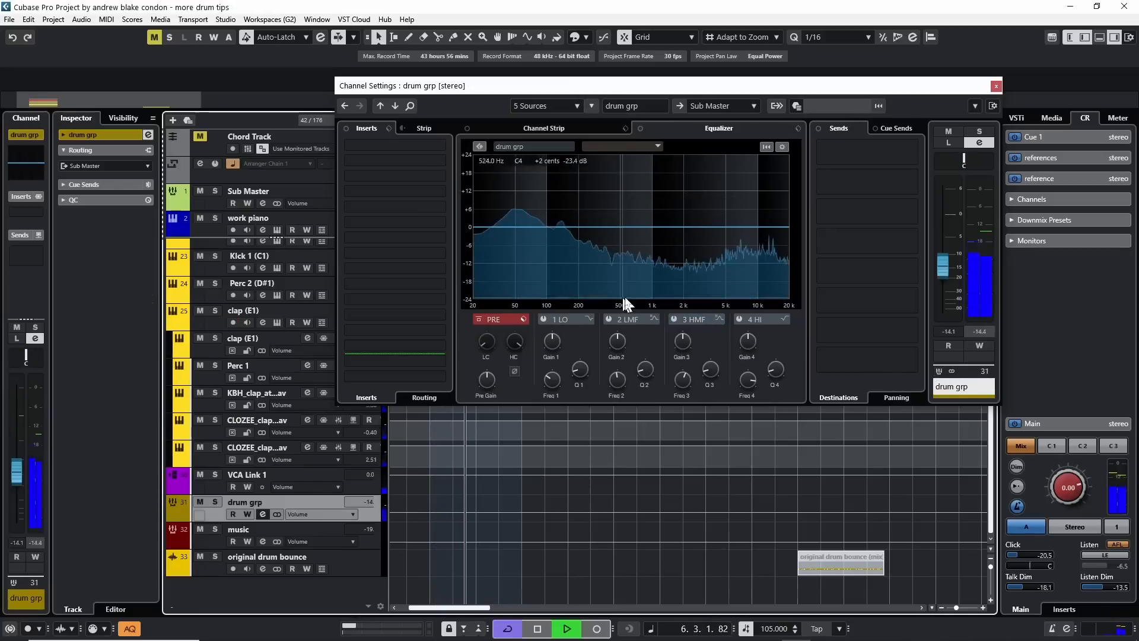
Lower the drum sample grp channel's level to -2.54 dB.
mouse_move(485, 382)
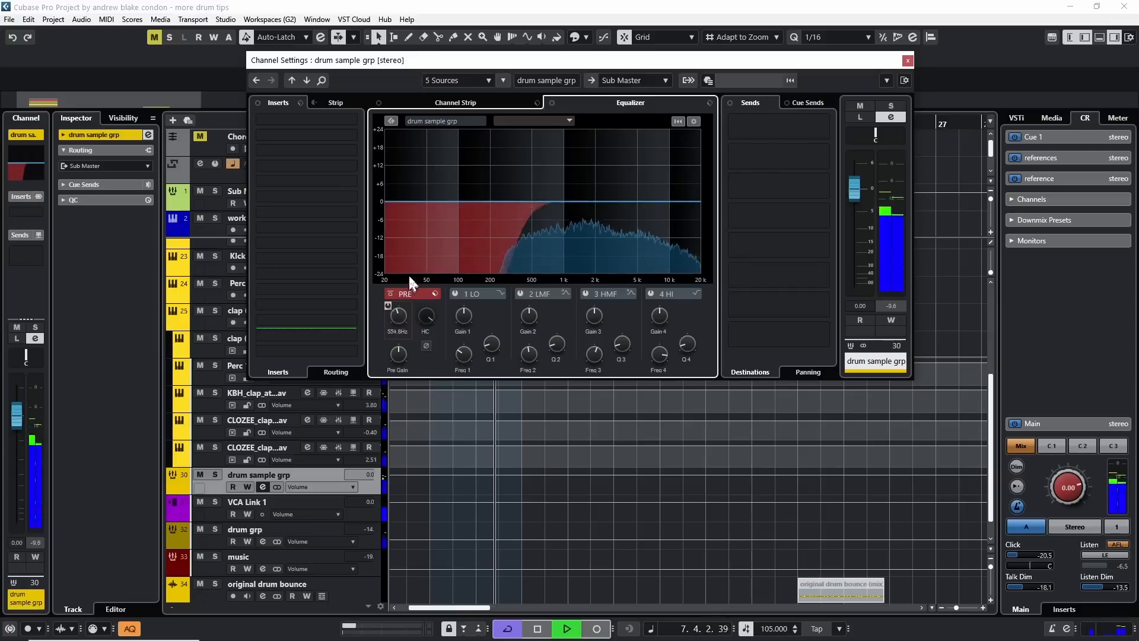
left_click_drag(853, 197, 864, 270)
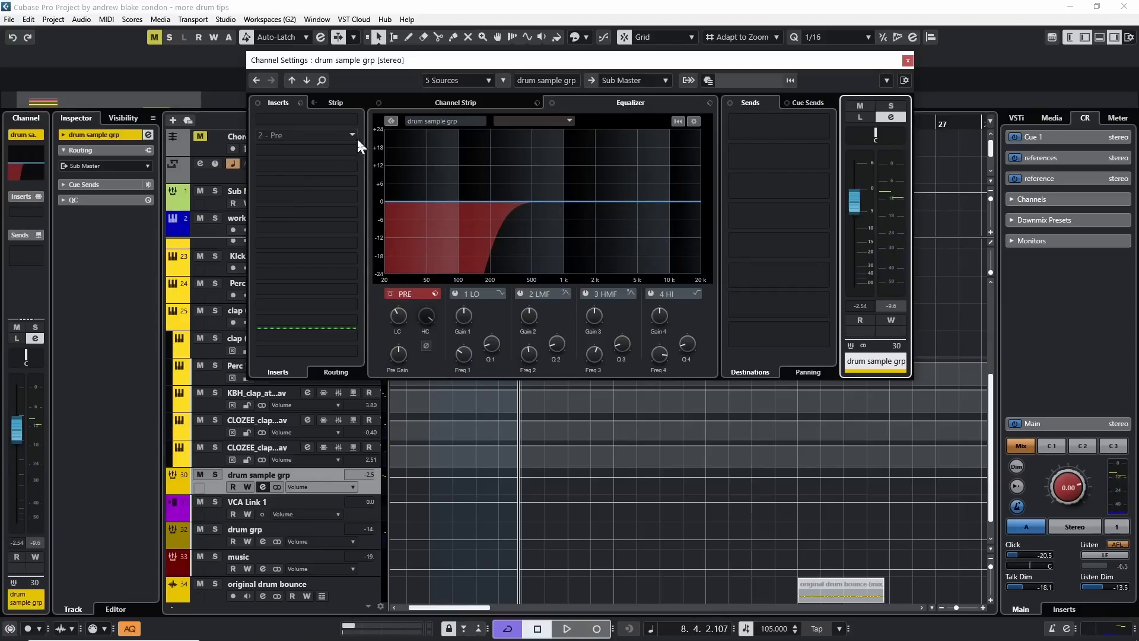
Insert the RoomWorks SE reverb on the drum sample grp channel and play the loop to audition it.
left_click(353, 135)
type("rev")
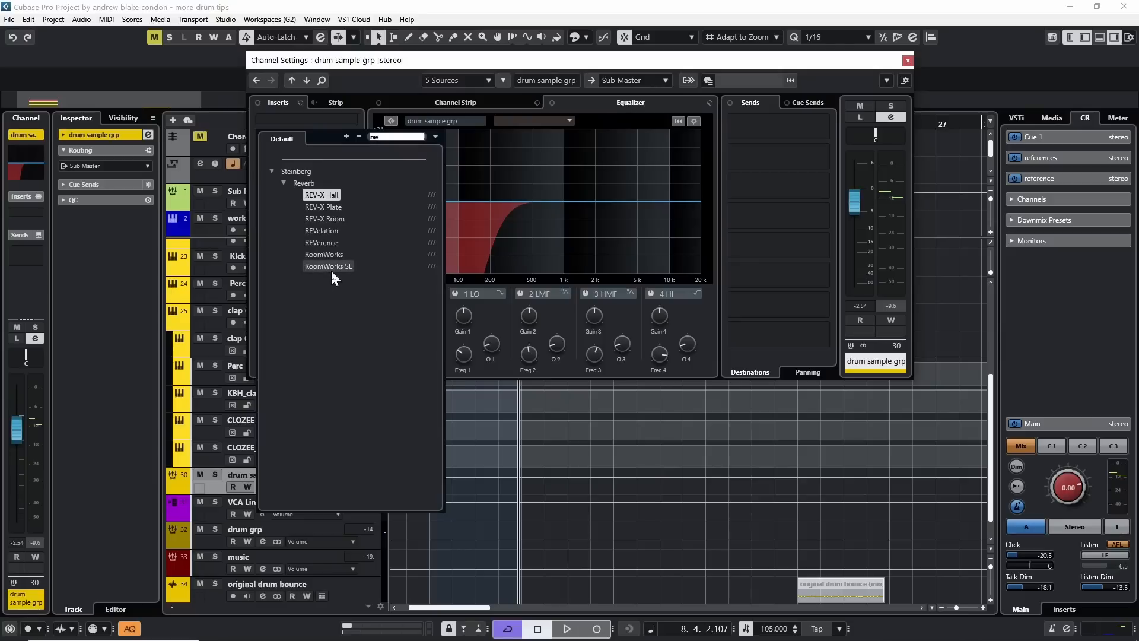
left_click(328, 265)
key("space")
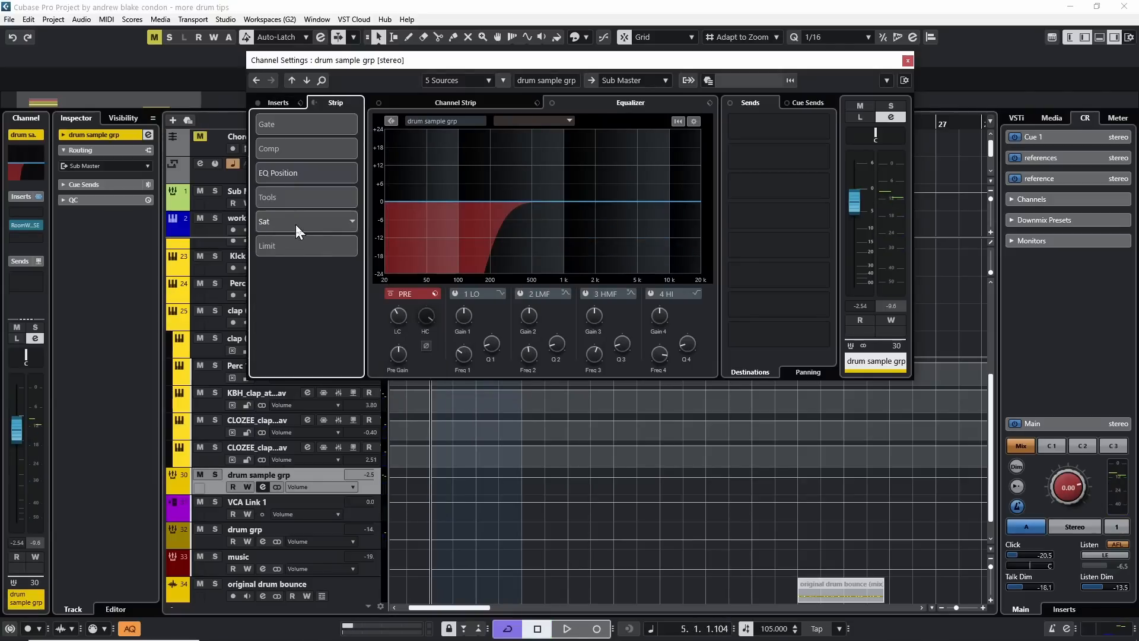
Place Tape Saturation first in the drum sample grp channel strip, show its controls and play the loop.
left_click_drag(296, 224, 295, 125)
left_click(451, 102)
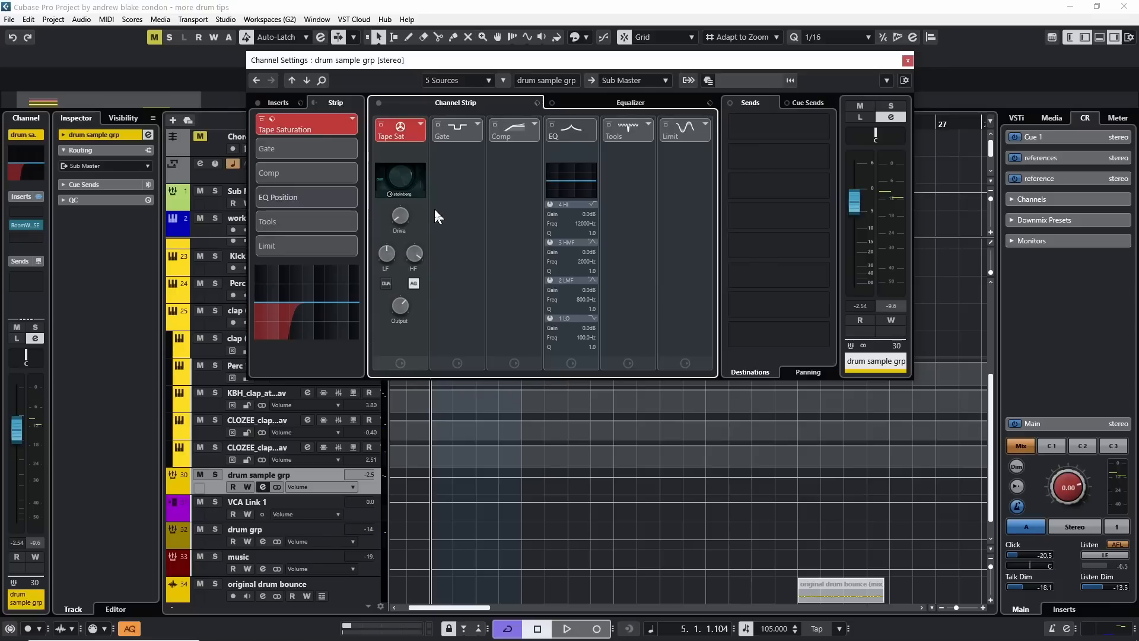
key("space")
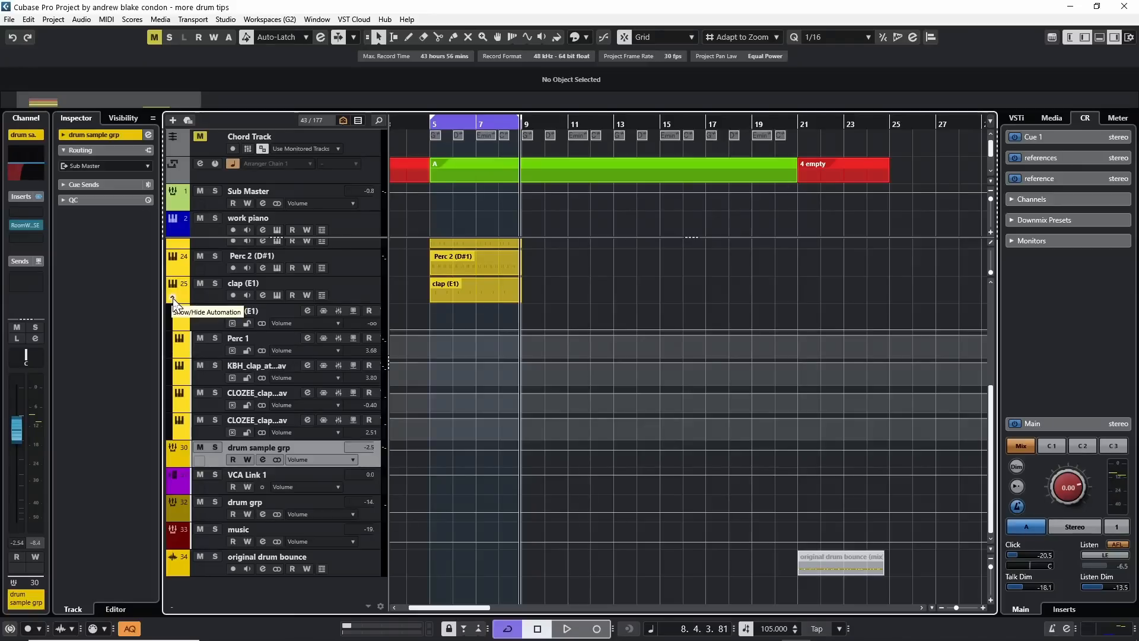
Open Groove Agent SE from the Kick 1 (C1) track, audition Kick 1, and clear the Snare 1, Hi Hat Closed 1 and Perc 2 pads.
left_click(173, 298)
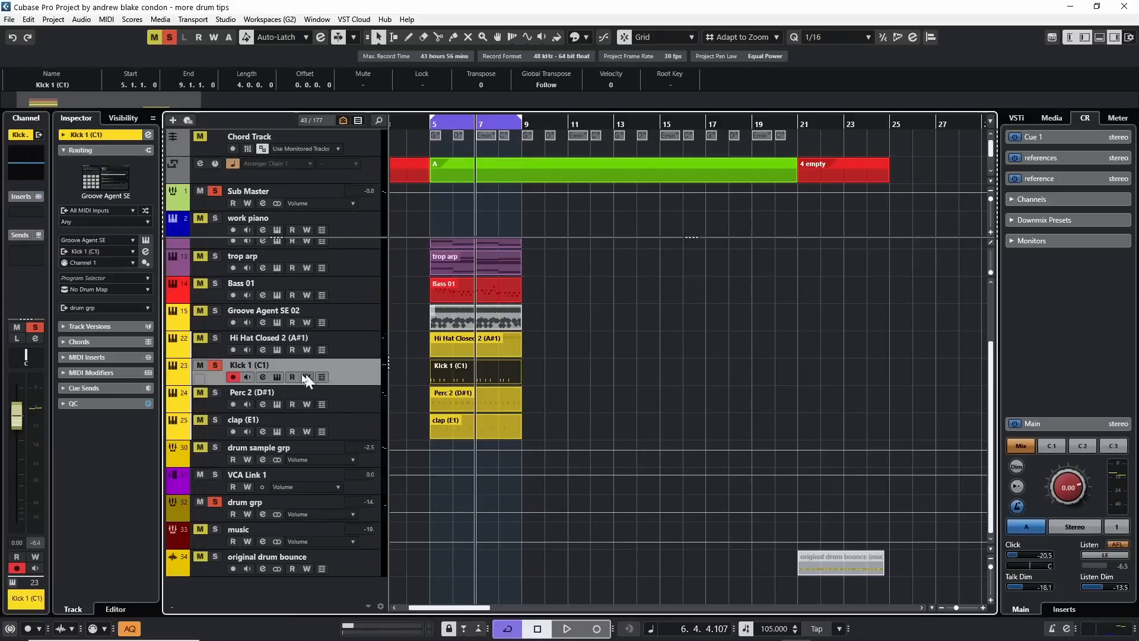
left_click(275, 377)
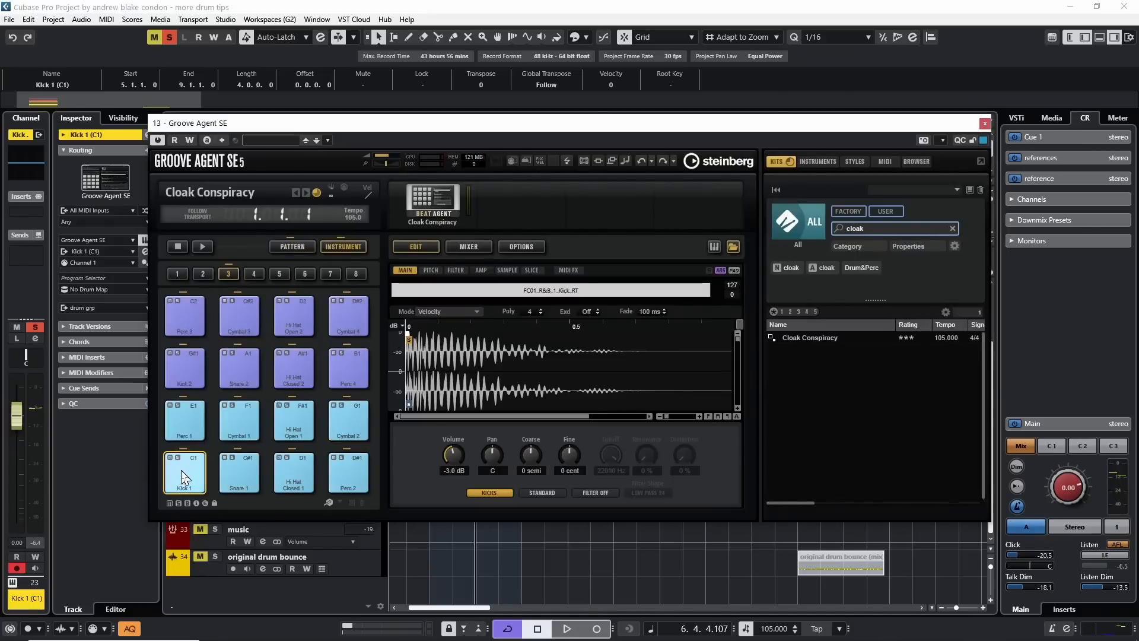
left_click(184, 477)
left_click(238, 471)
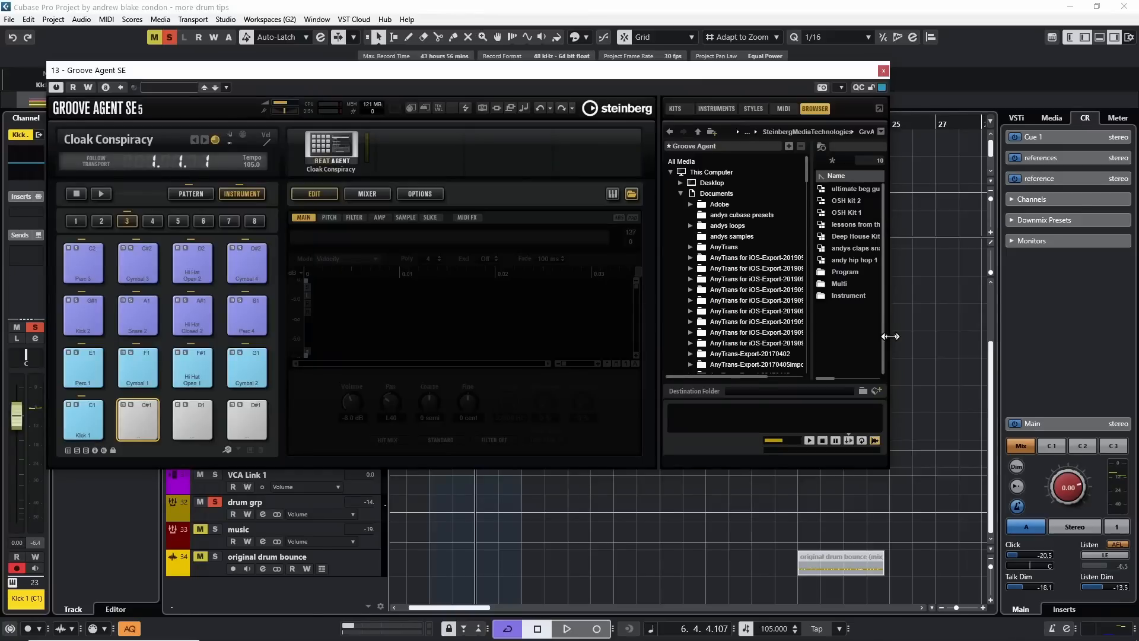
Find kick samples in the Splice folder and load the CLOZEE abysse, alright and bonjour kicks onto the C#1, D1 and D#1 pads.
left_click_drag(890, 337, 1043, 343)
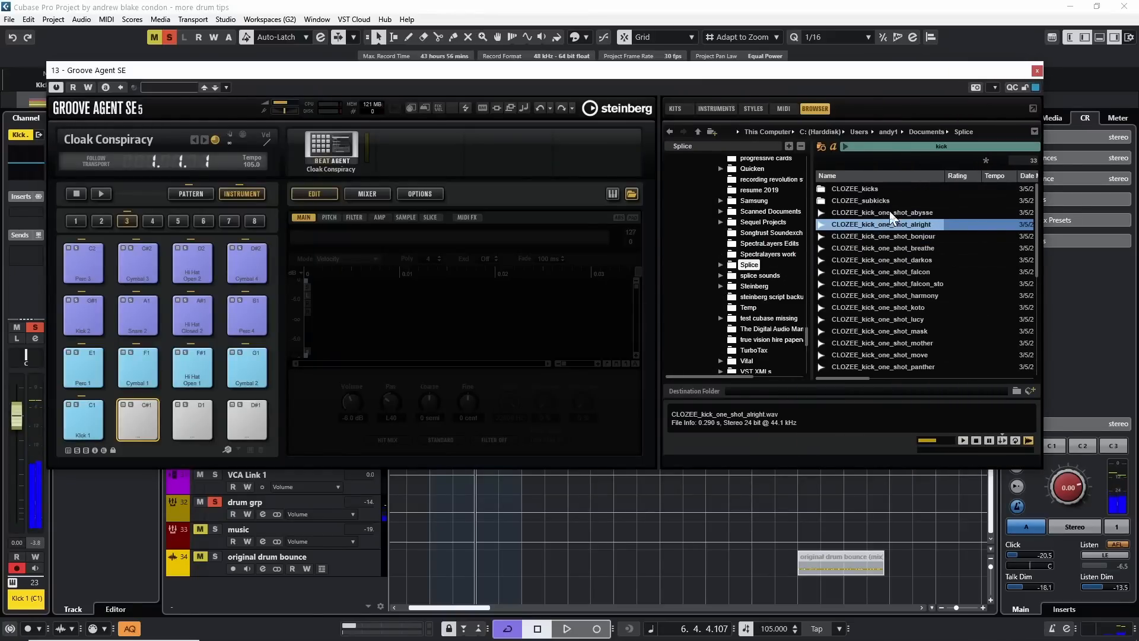
left_click_drag(889, 211, 148, 438)
left_click(845, 225)
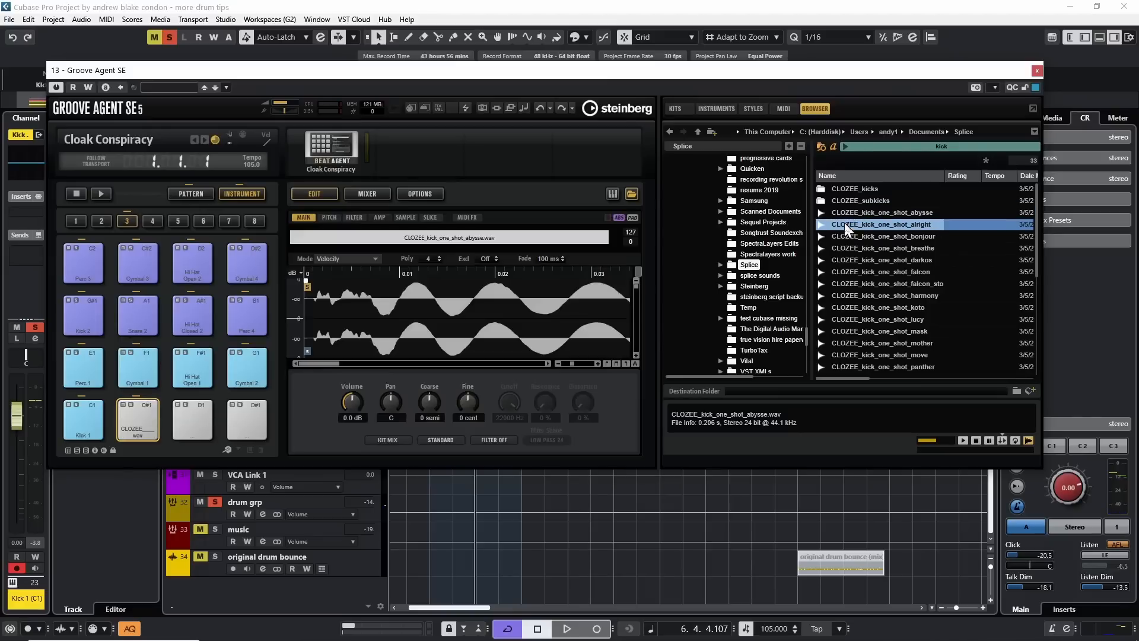
left_click_drag(846, 231, 188, 417)
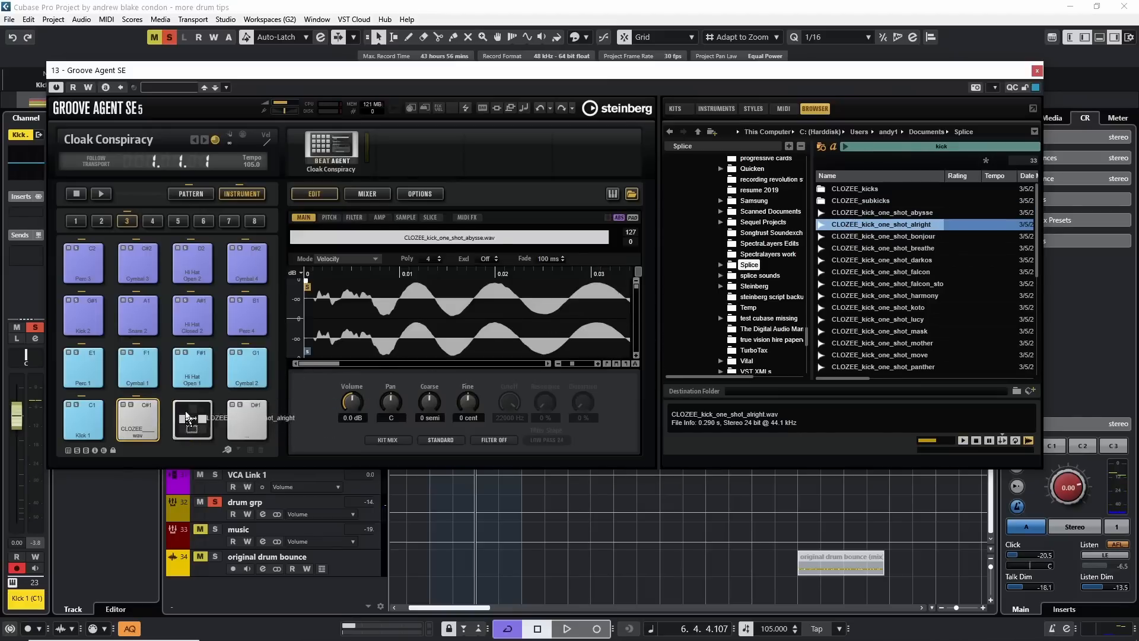
left_click_drag(845, 236, 249, 417)
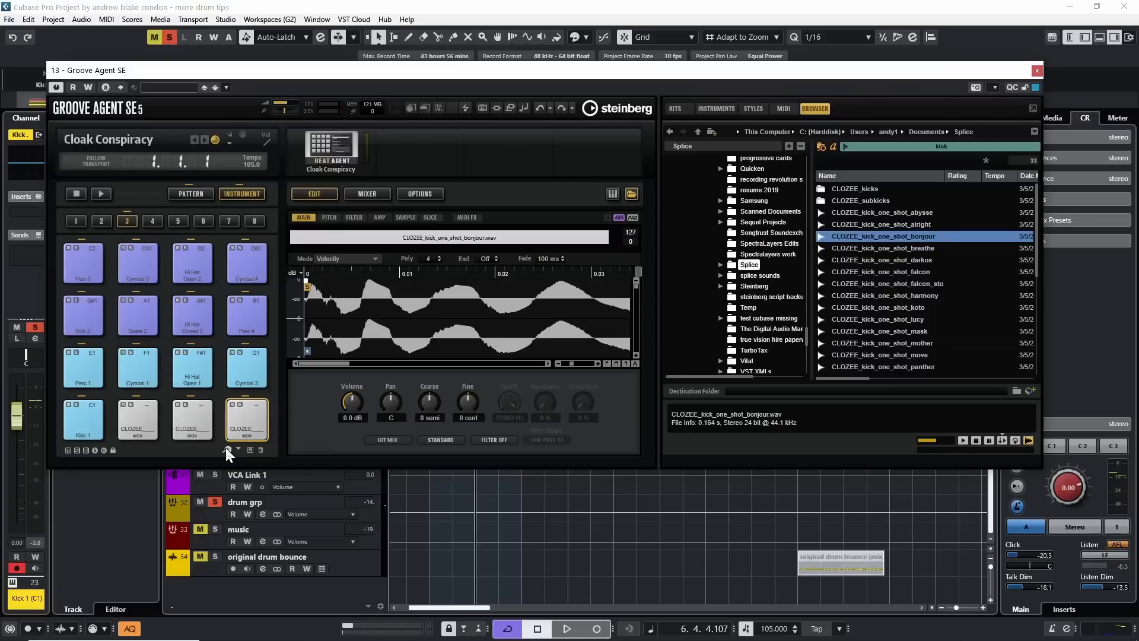
Set the trigger note of the three CLOZEE kick pads to C1.
right_click(137, 415)
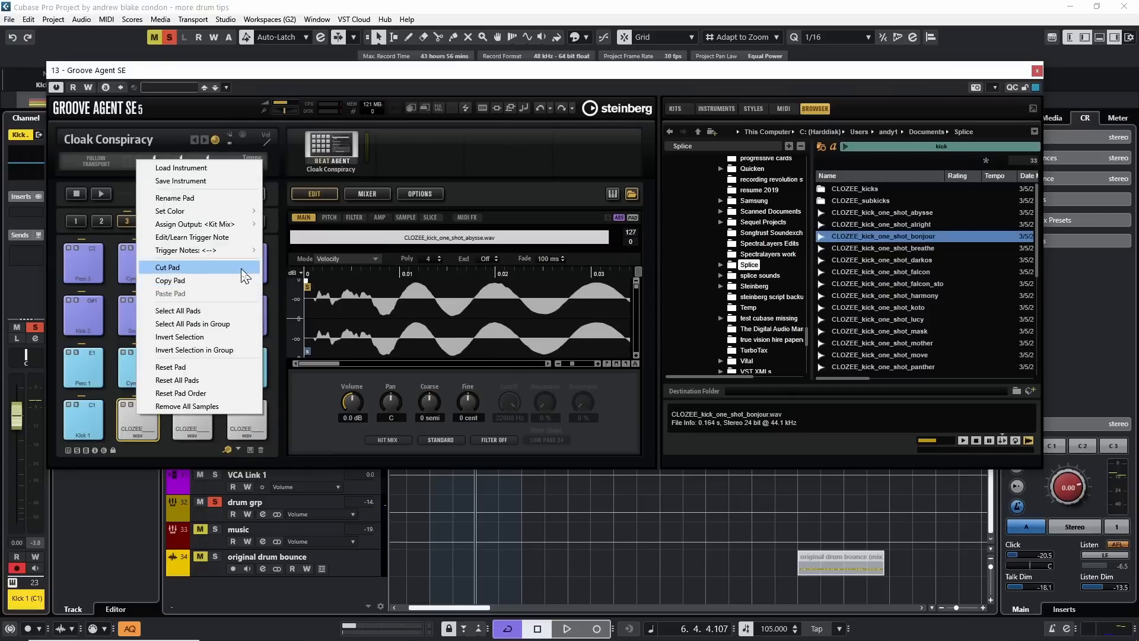
left_click(196, 237)
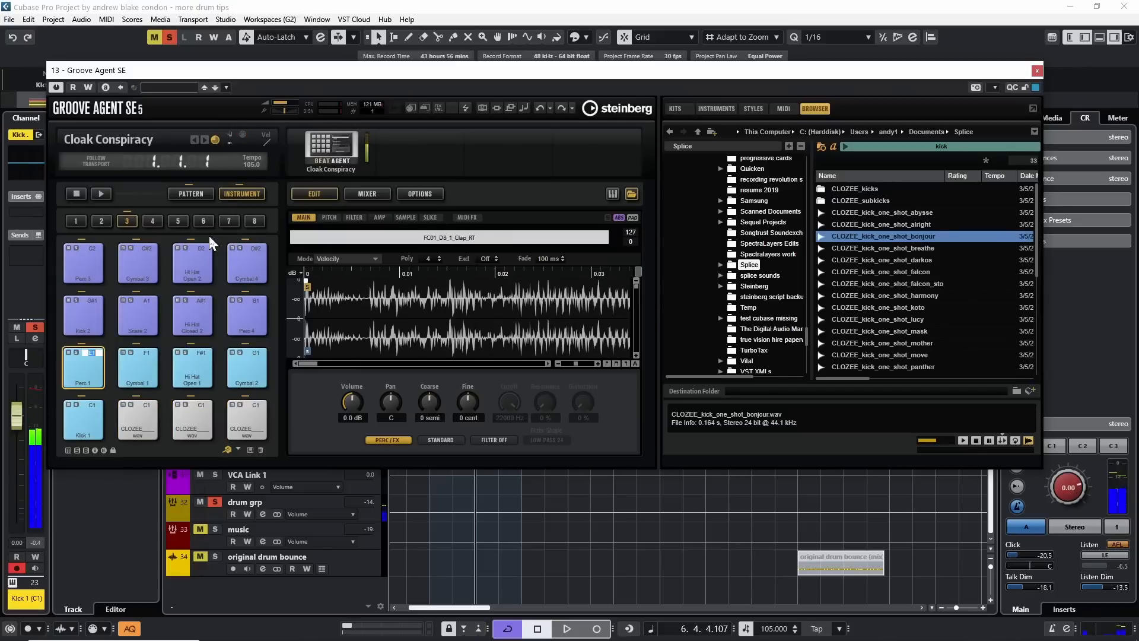
left_click(173, 450)
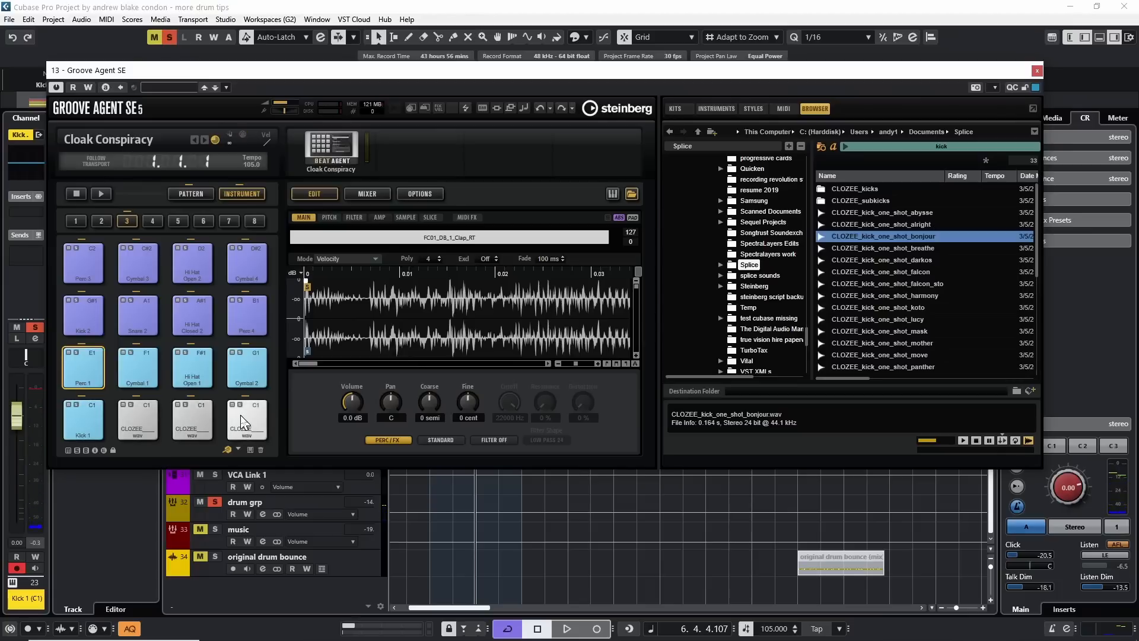
Assign the Kick 1 pad and the three CLOZEE kick pads to separate outputs, and close Groove Agent.
right_click(90, 422)
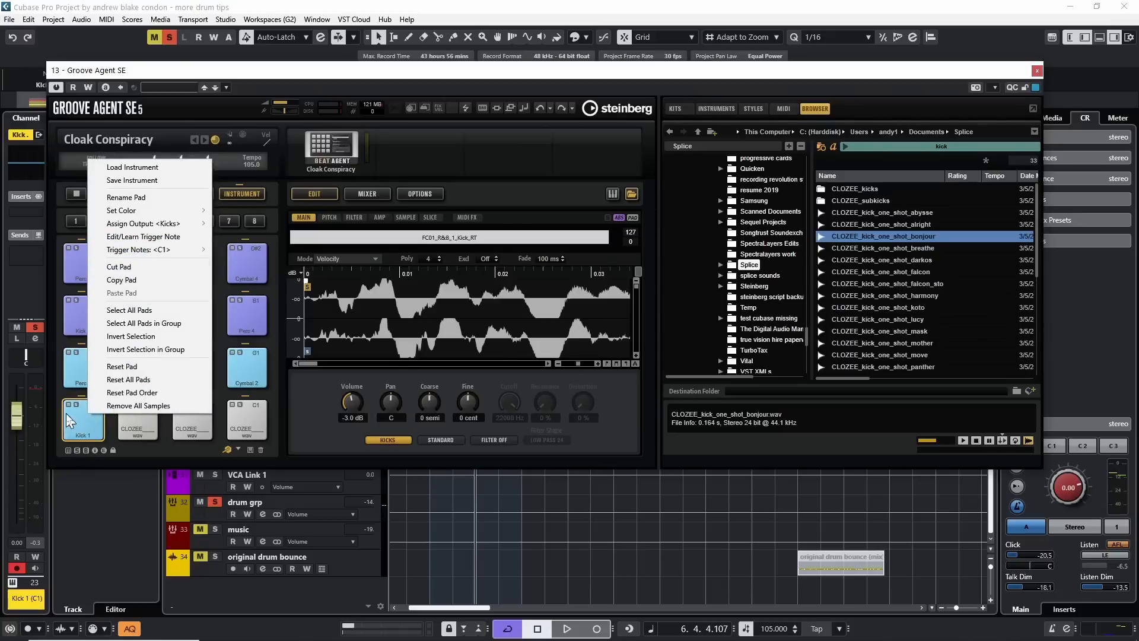
mouse_move(159, 227)
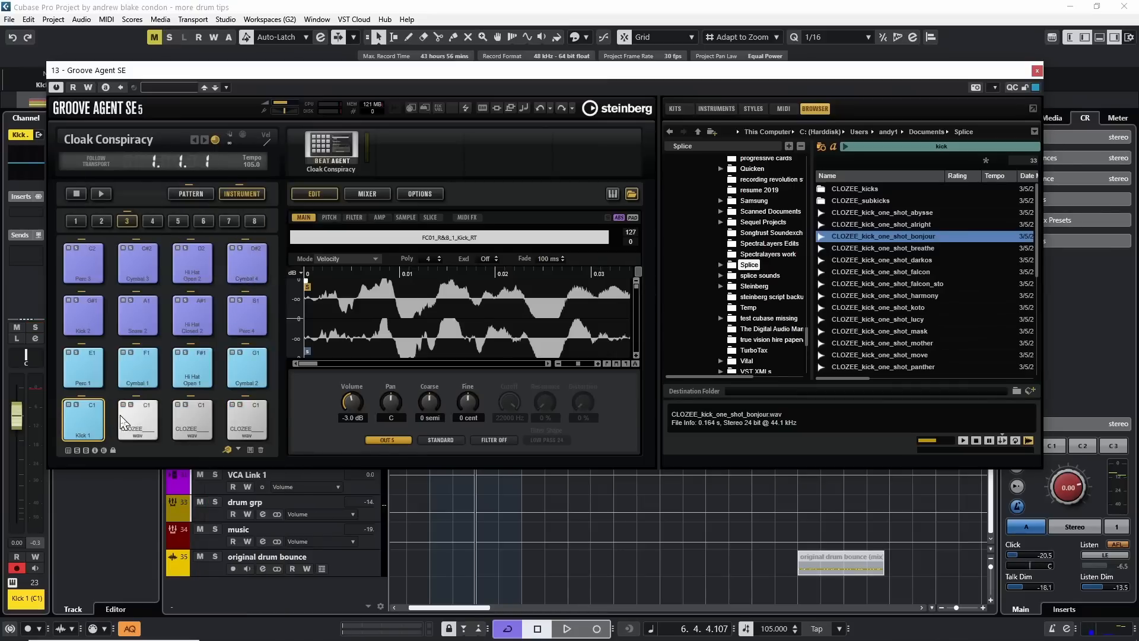
right_click(127, 415)
mouse_move(193, 225)
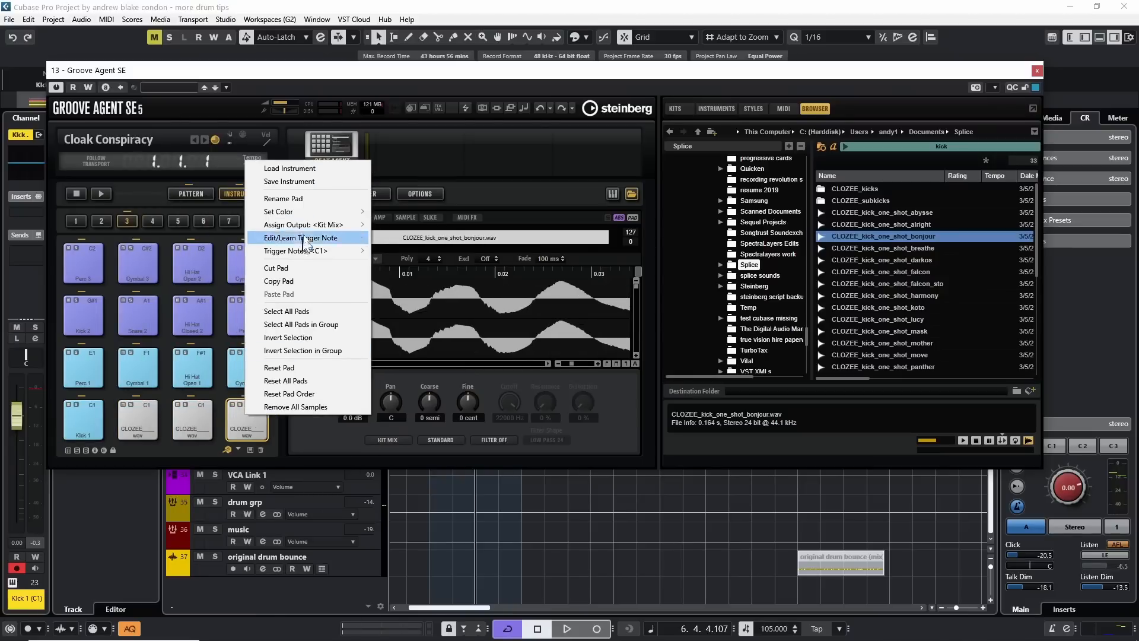
mouse_move(333, 225)
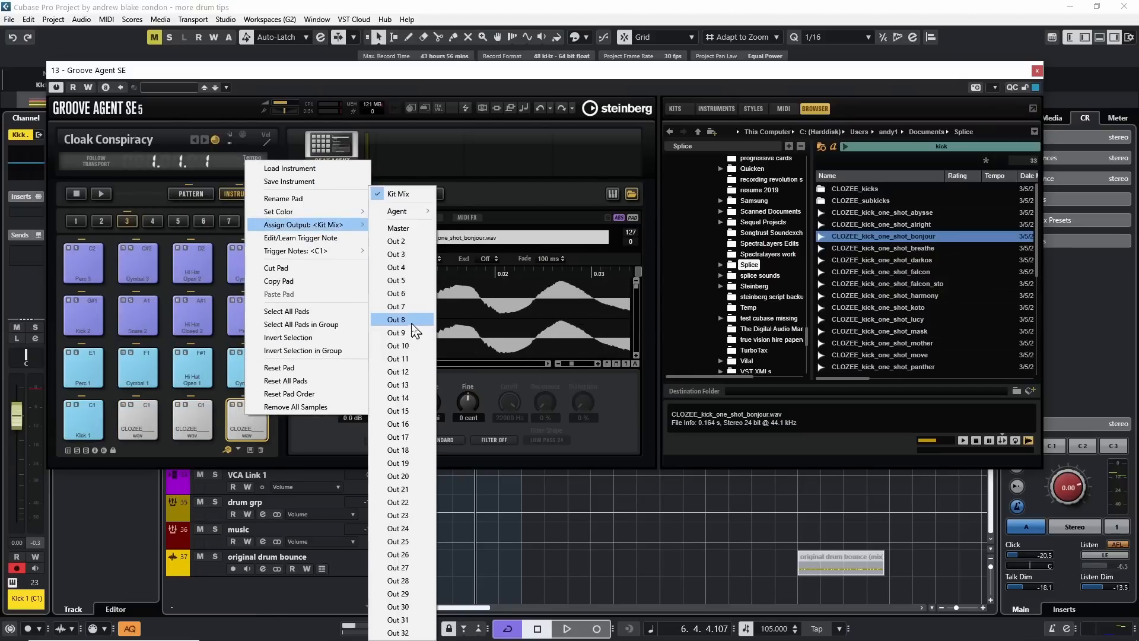
left_click(413, 330)
left_click(1037, 71)
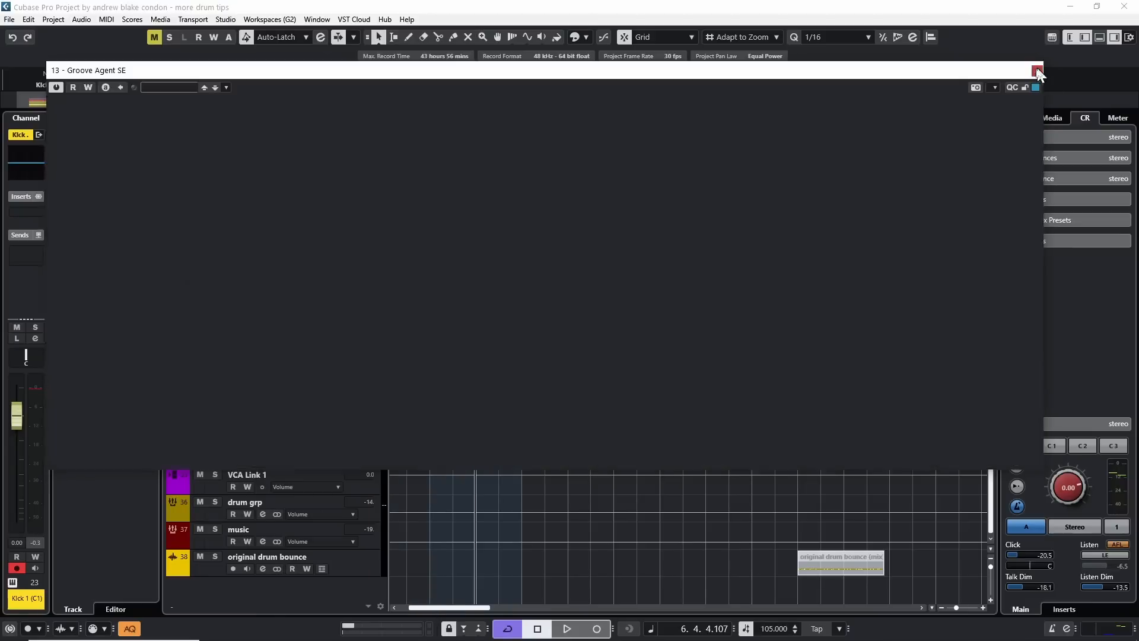
Expand the Kick 1 (C1) outputs, select all of them and route them to a new group channel named kick sample grp.
left_click(174, 380)
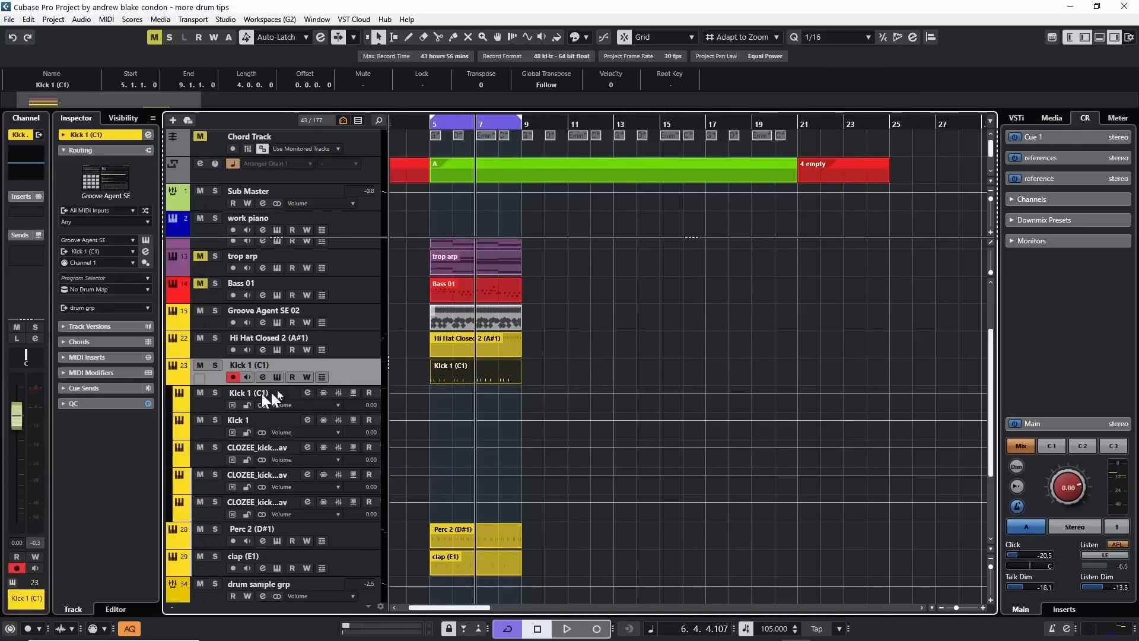
key("Down")
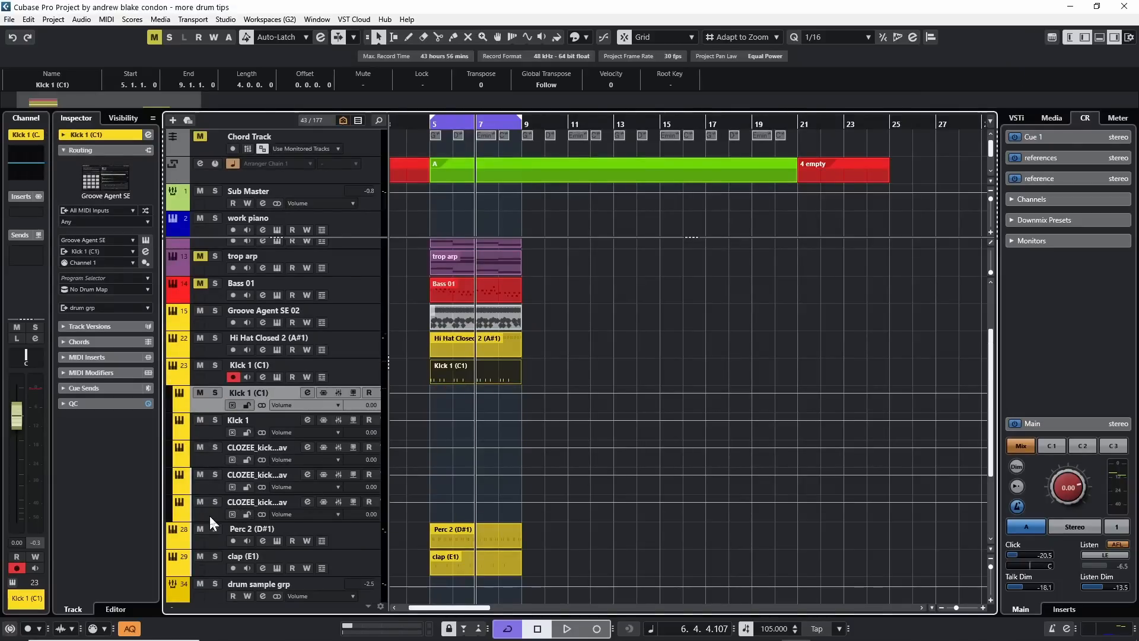
left_click(209, 514, "shift")
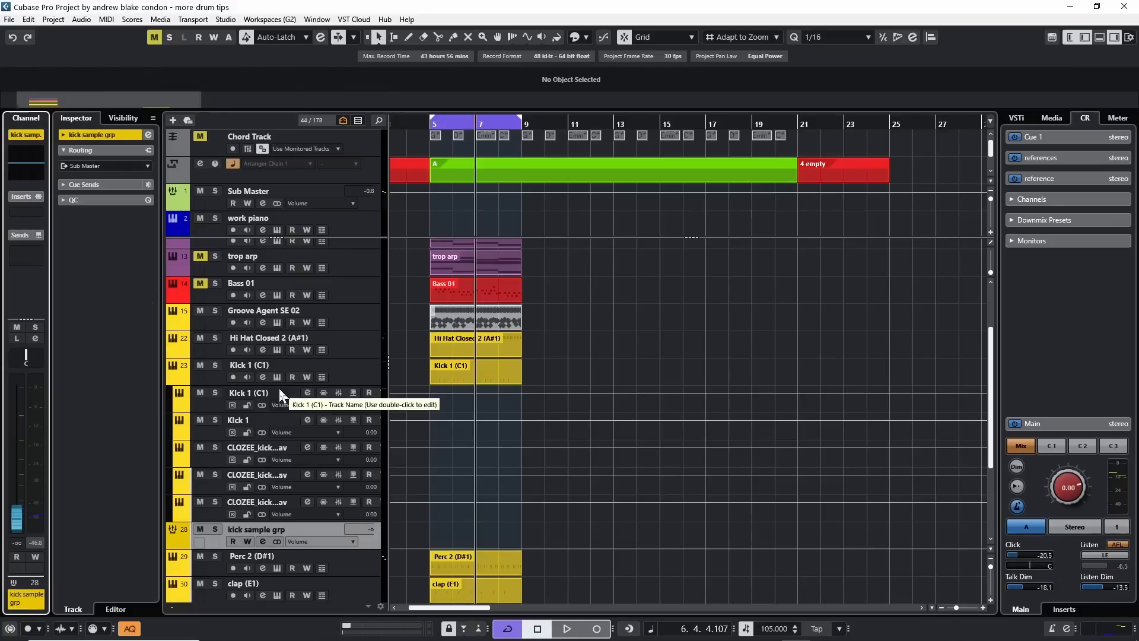
Select all five outputs under the Kick 1 (C1) track and lower their levels together to -∞.
left_click(279, 388)
left_click(308, 414)
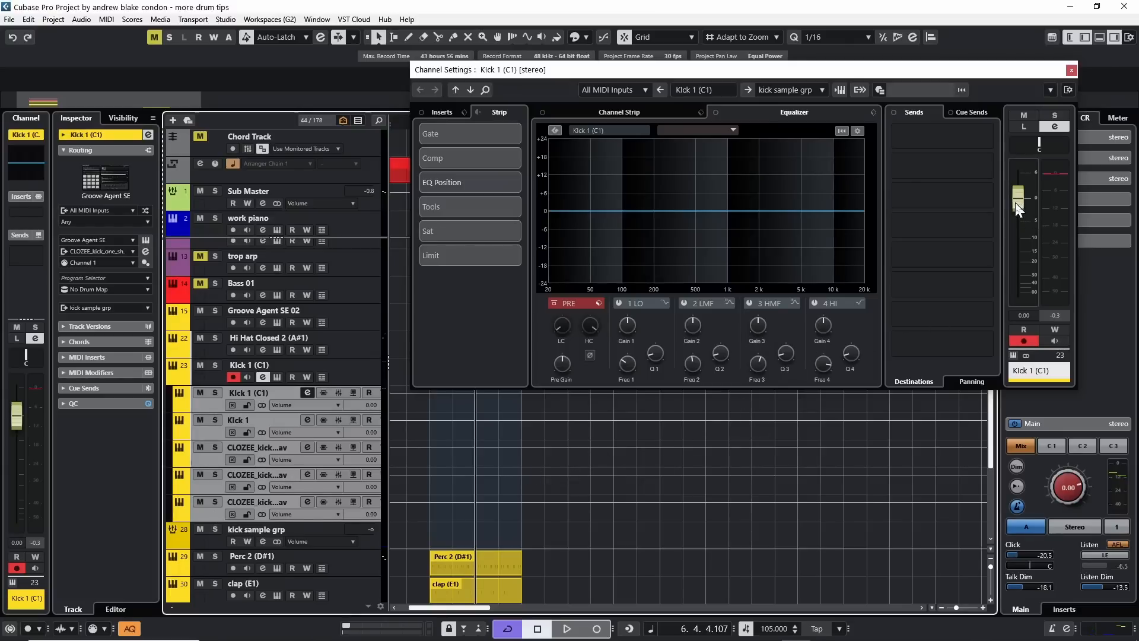
left_click_drag(1015, 202, 1018, 292)
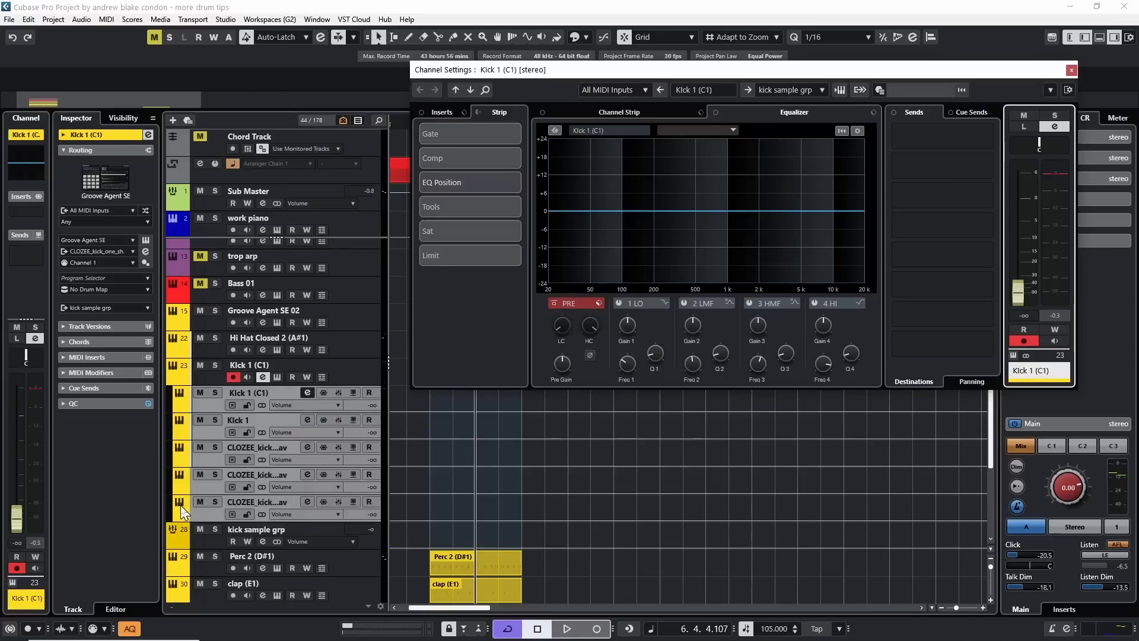
Play the loop, raise Kick 1 to -11.1 dB and the abysse kick to -14.0 dB, dipping abysse's EQ near 500 Hz and boosting around 5 kHz.
left_click(211, 428)
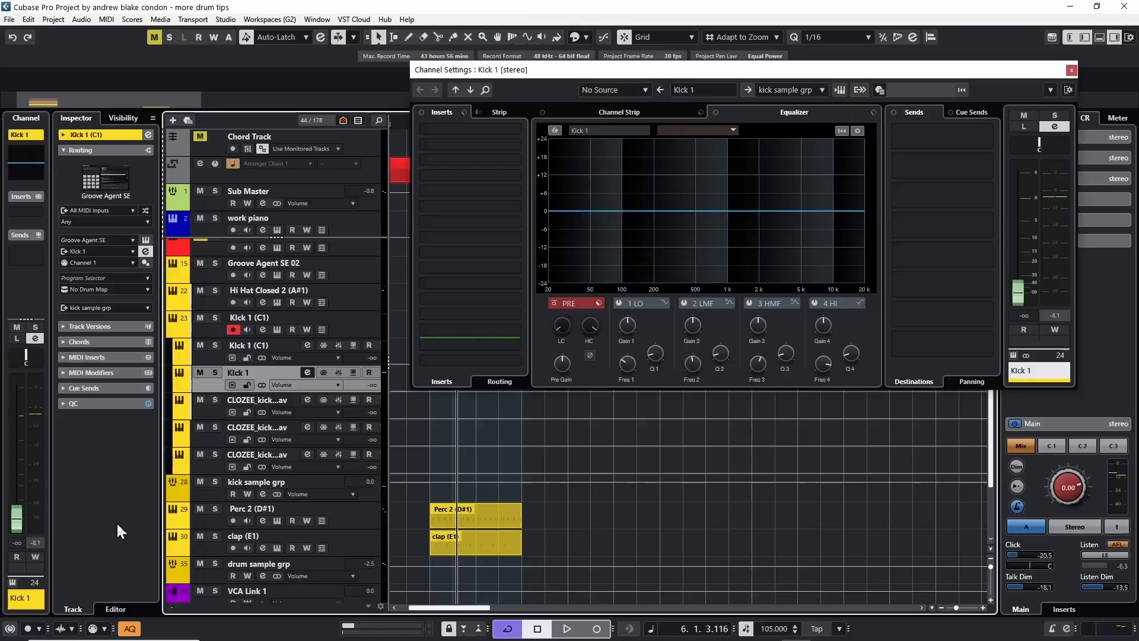
key("space")
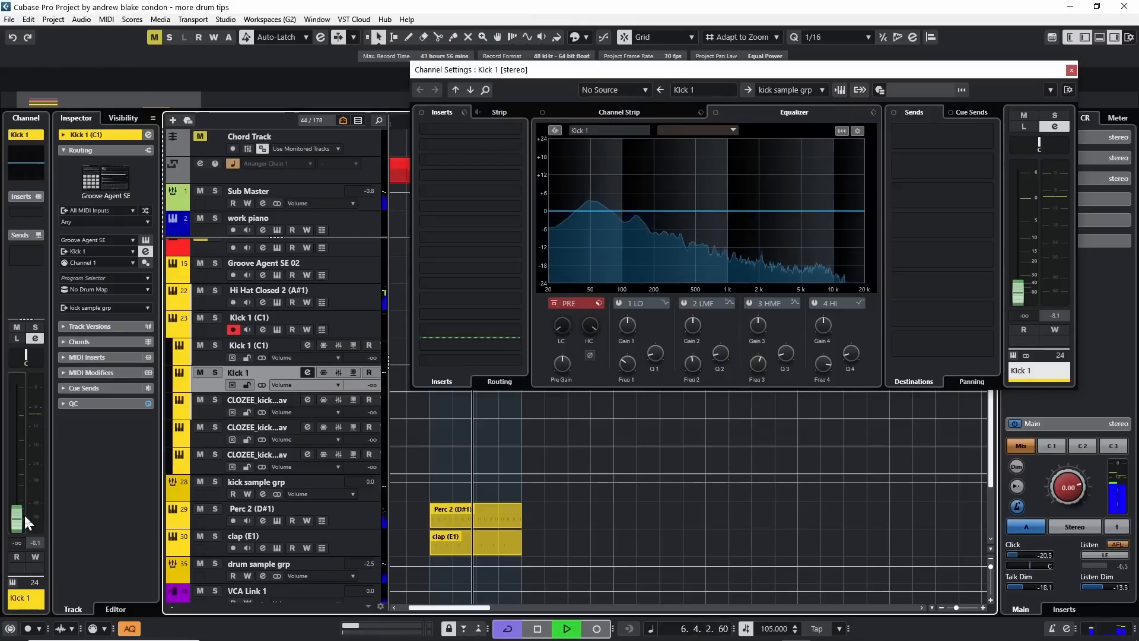
left_click_drag(20, 515, 17, 458)
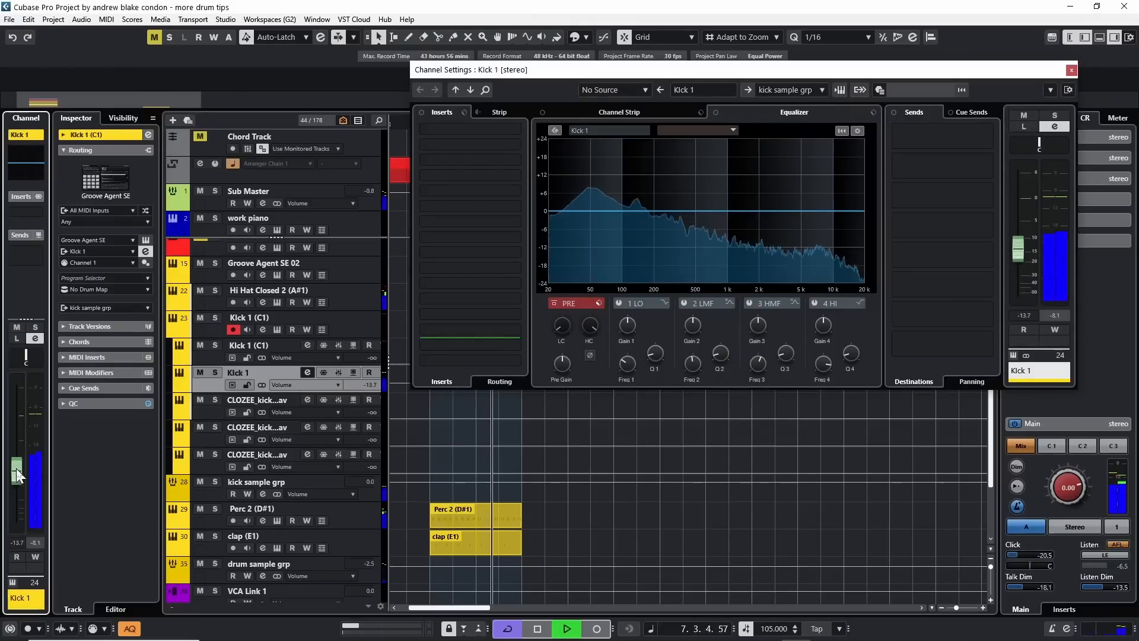
left_click(214, 405)
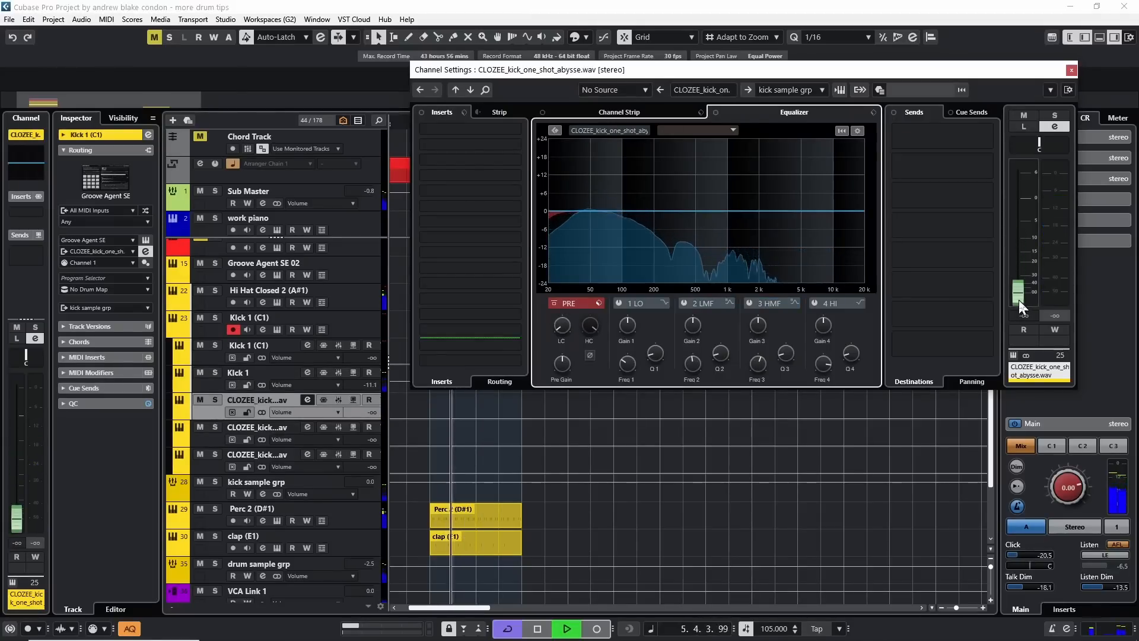
left_click_drag(1020, 301, 1013, 255)
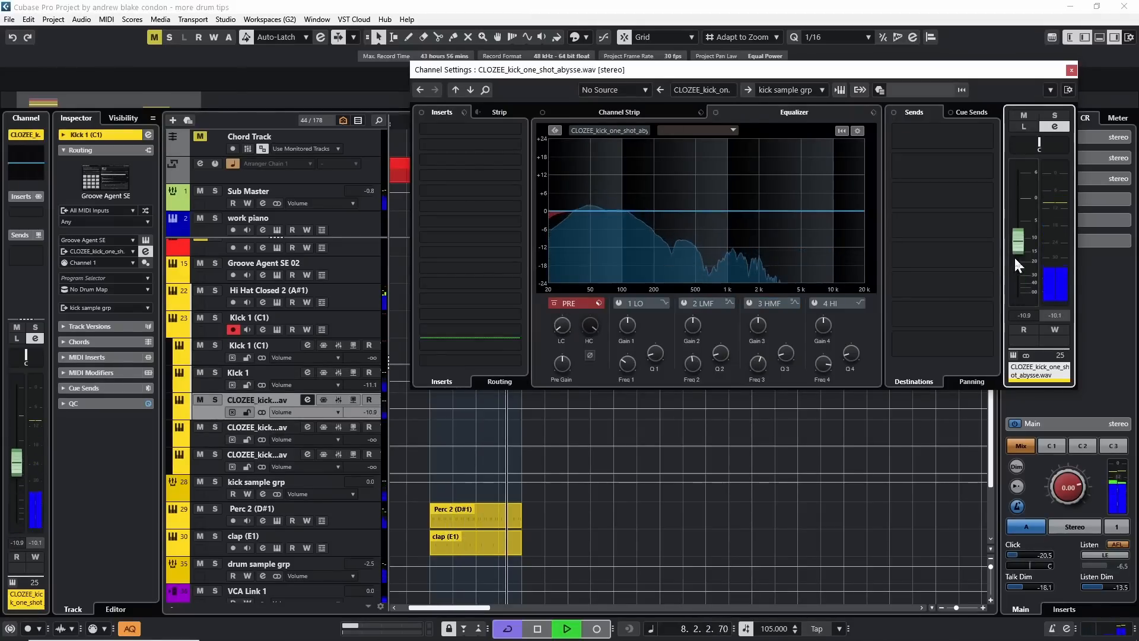
Apply a low cut to the alright kick, set its level to -11.3 dB, and raise the bonjour kick to -9.55 dB.
left_click(204, 439)
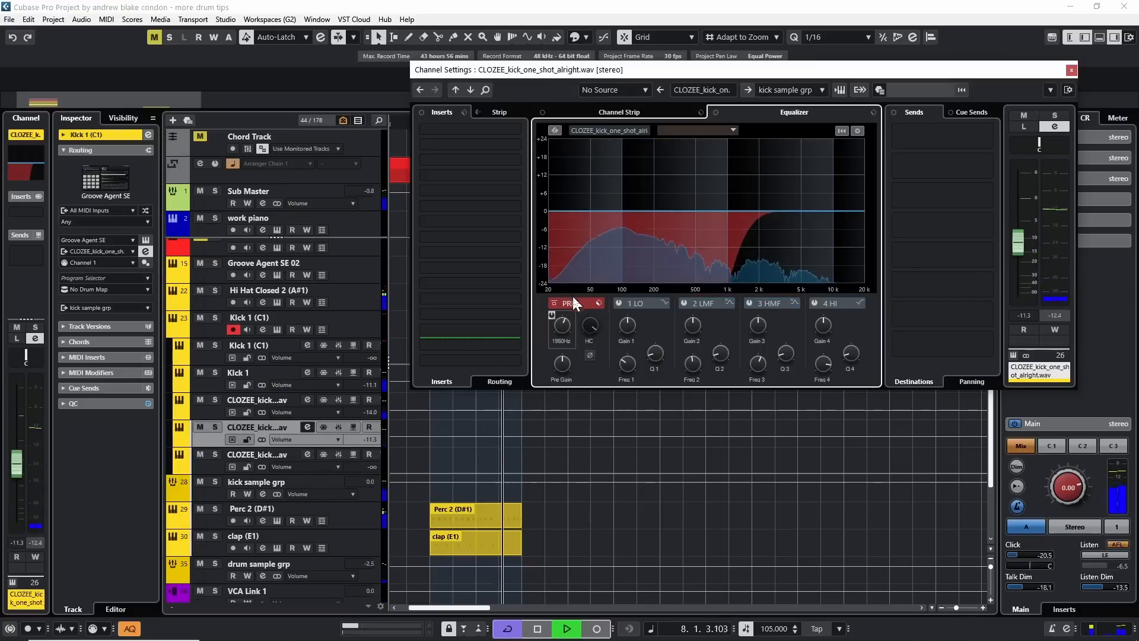
left_click_drag(572, 297, 570, 321)
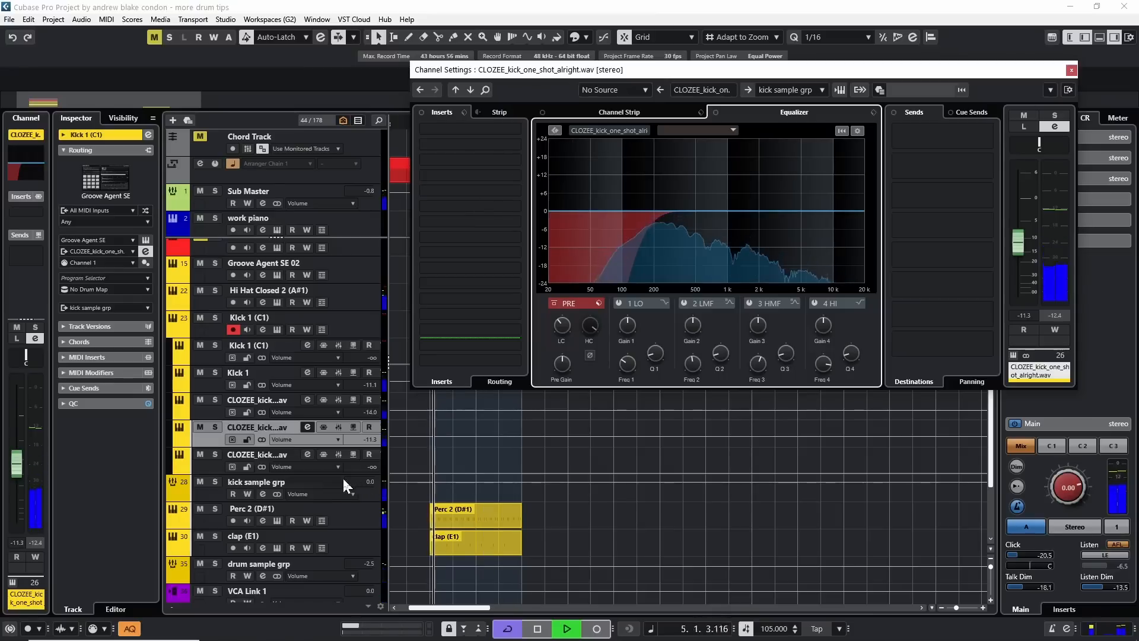
key("Down")
Lower the kick sample grp channel to -0.9 dB and reduce the drum sample grp level.
left_click(312, 483)
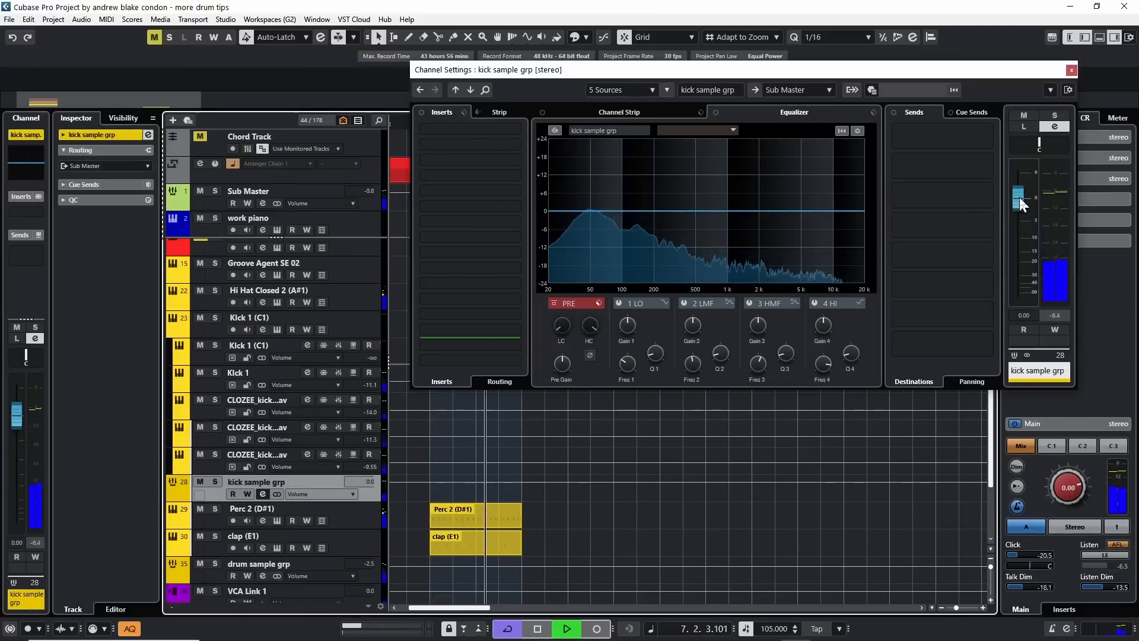
left_click_drag(1021, 201, 1030, 232)
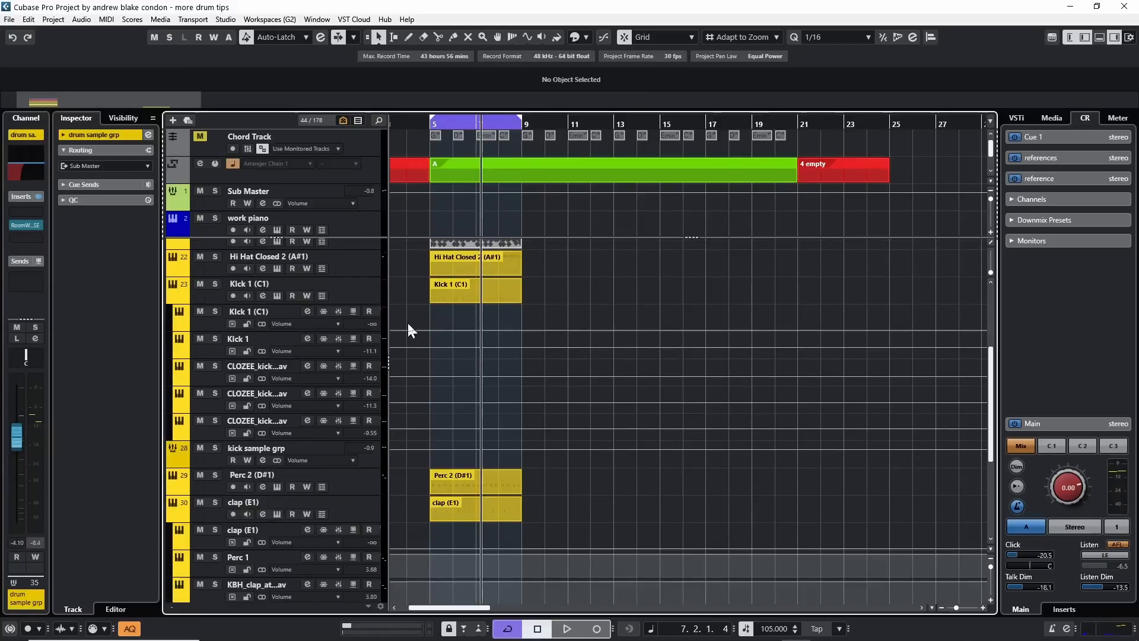
Export the Stereo Out mixdown of the drum loop as the Wave file new mix, with Create Audio Track after export.
scroll(408, 309, "up", 3)
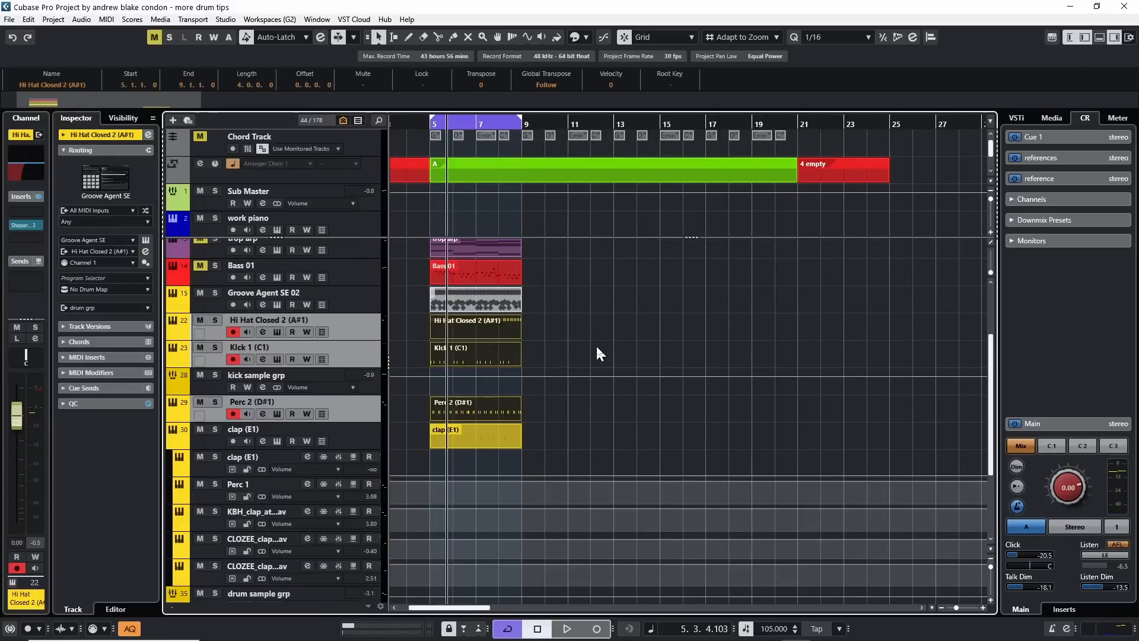
key("alt+e")
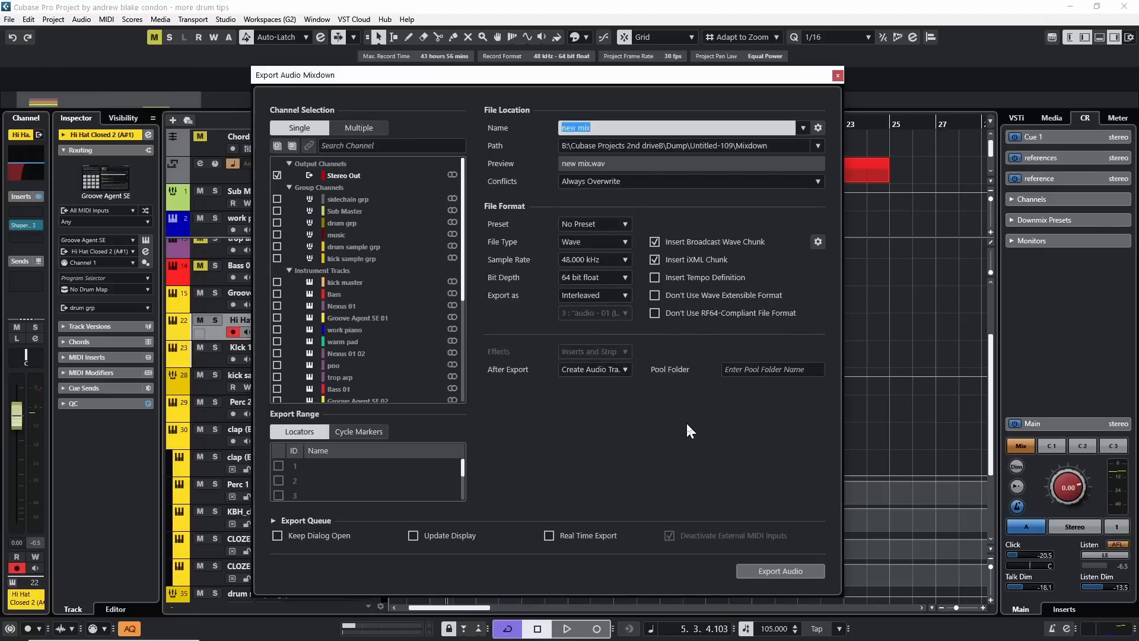
left_click(572, 370)
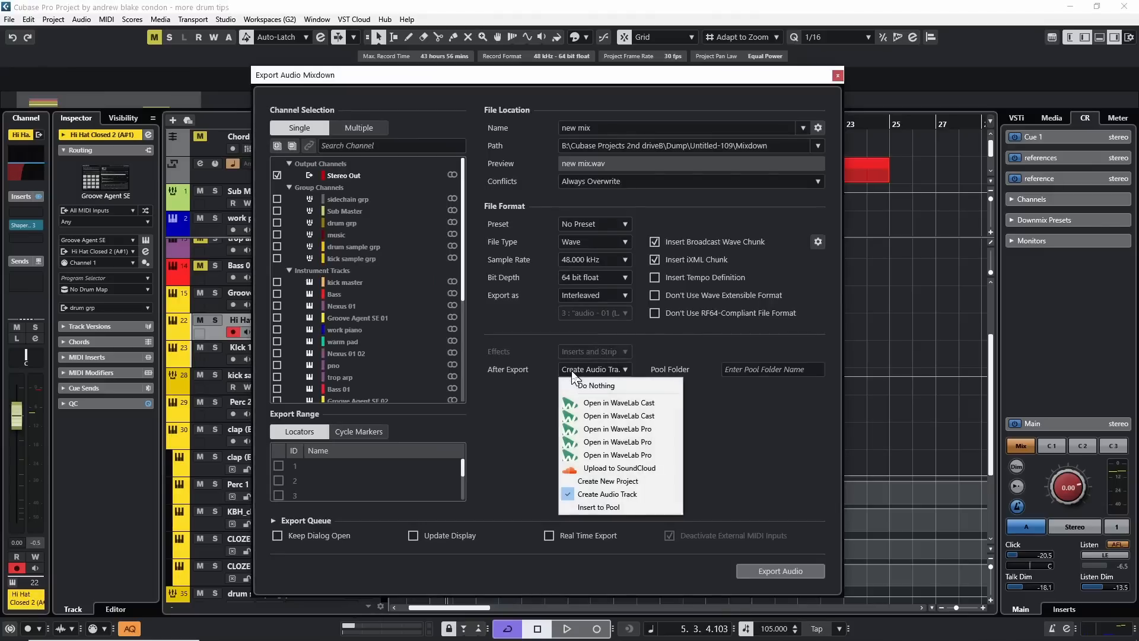
left_click(632, 495)
left_click(772, 571)
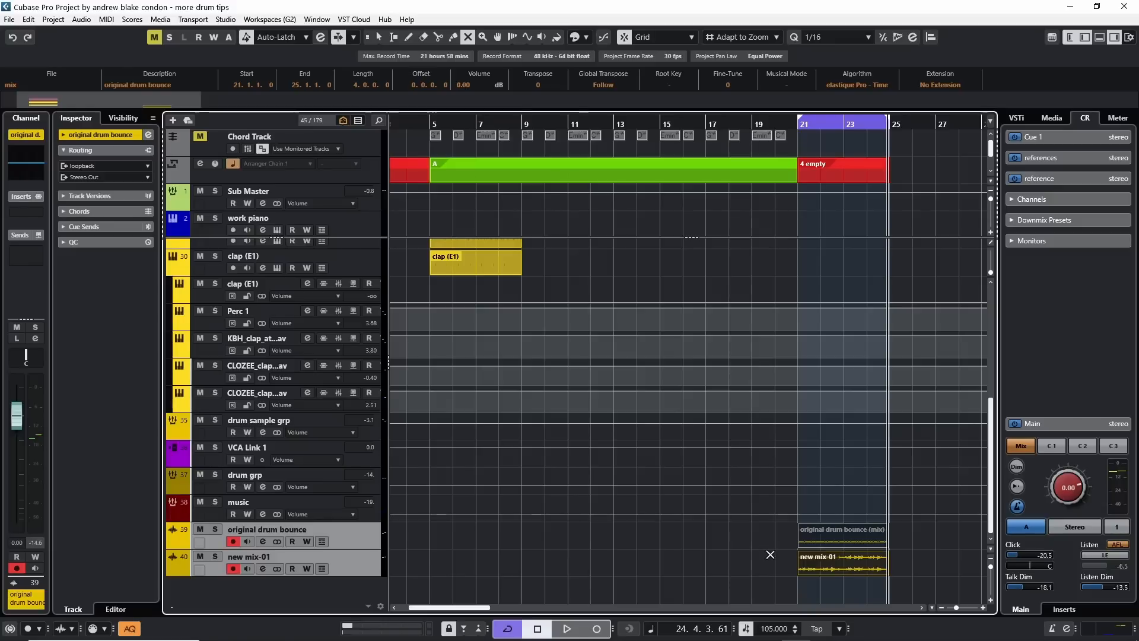
Play the bars 21–25 loop and swap the muting between new mix-01 and original drum bounce to compare them.
key("space")
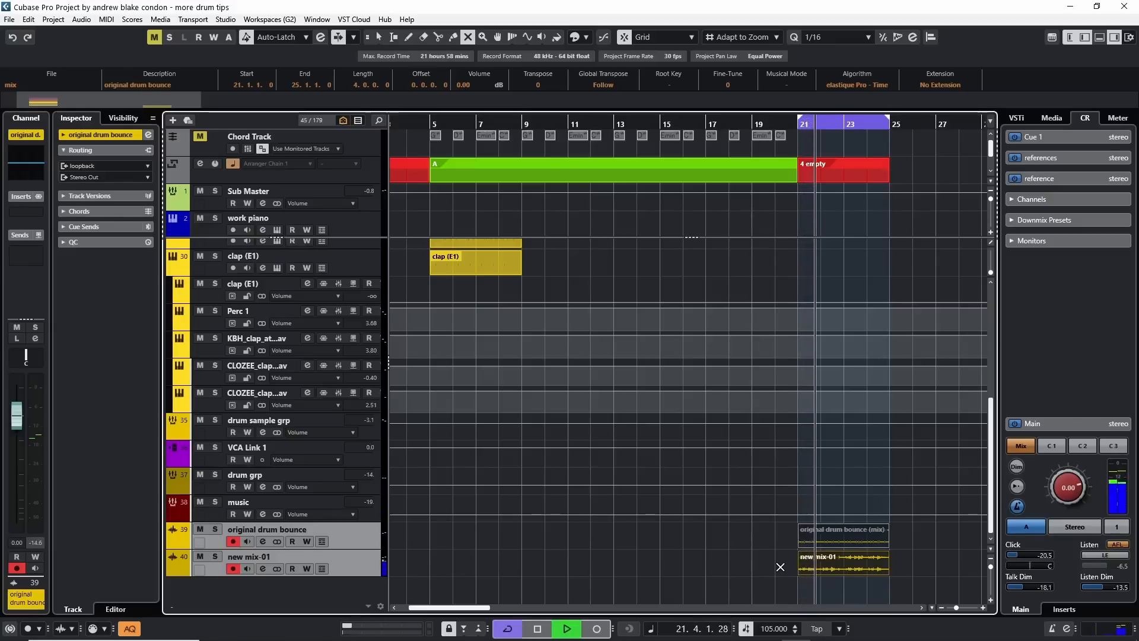
left_click_drag(786, 535, 821, 554)
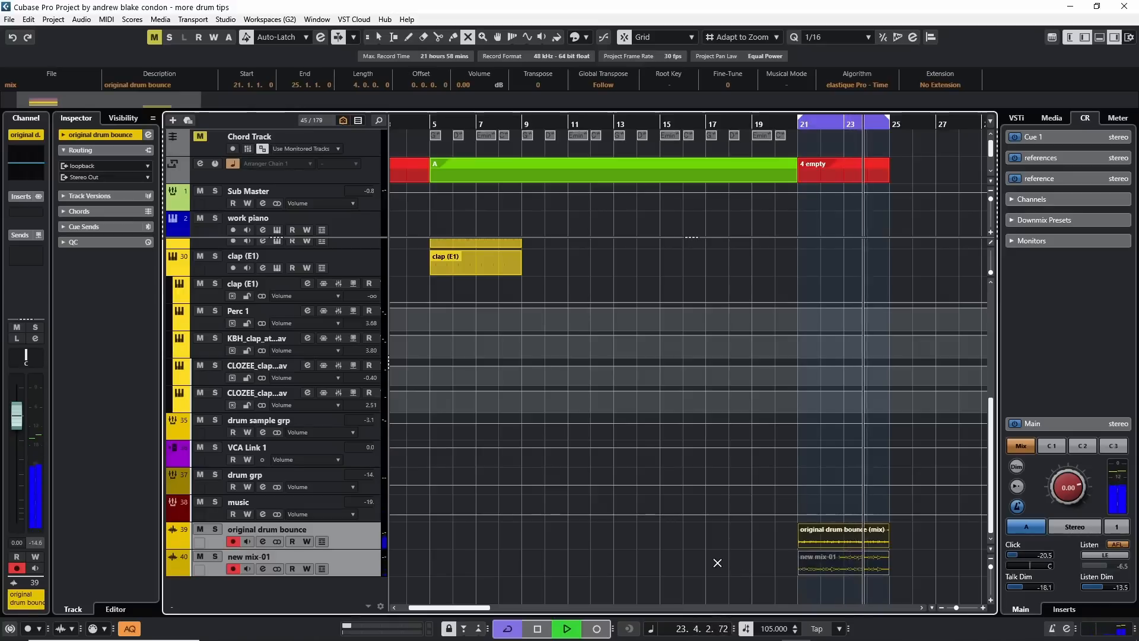
key("space")
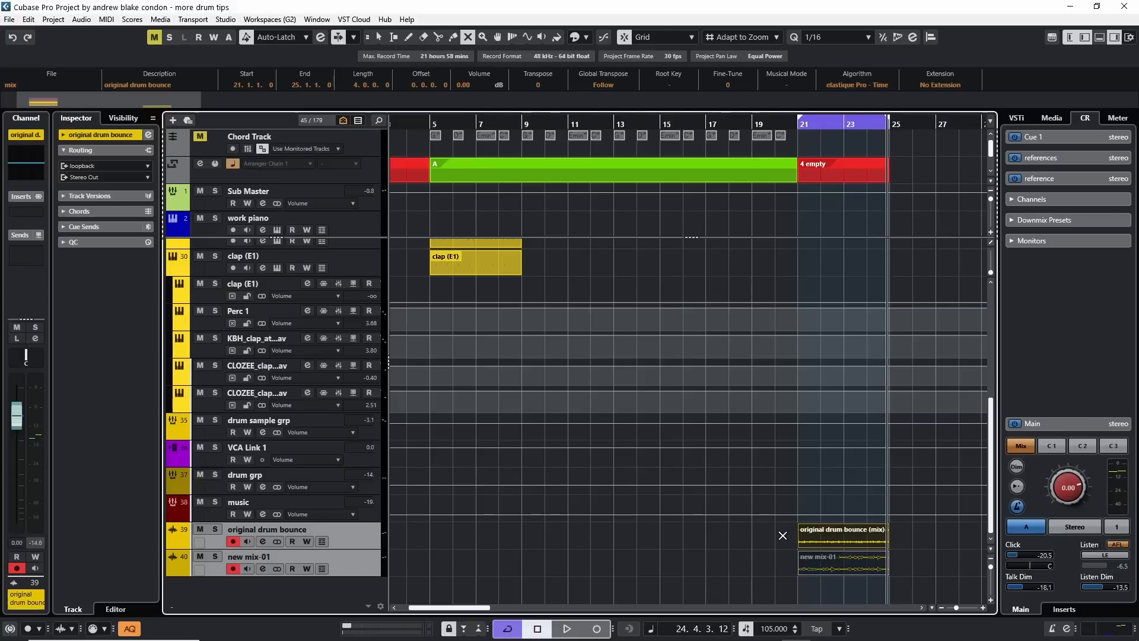
key("space")
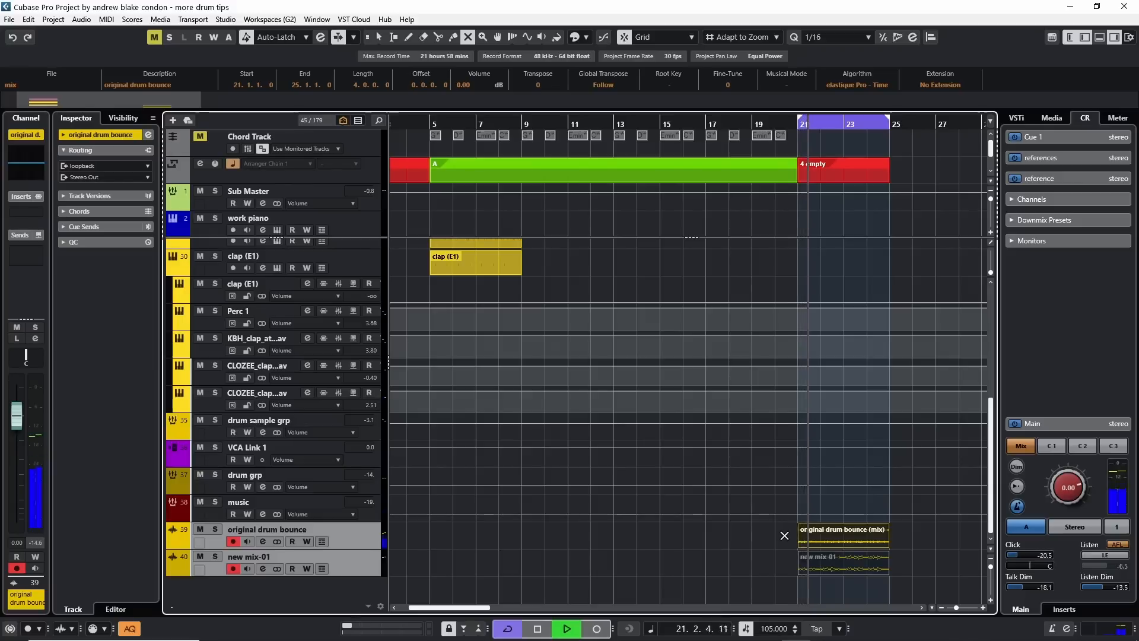
left_click(787, 536)
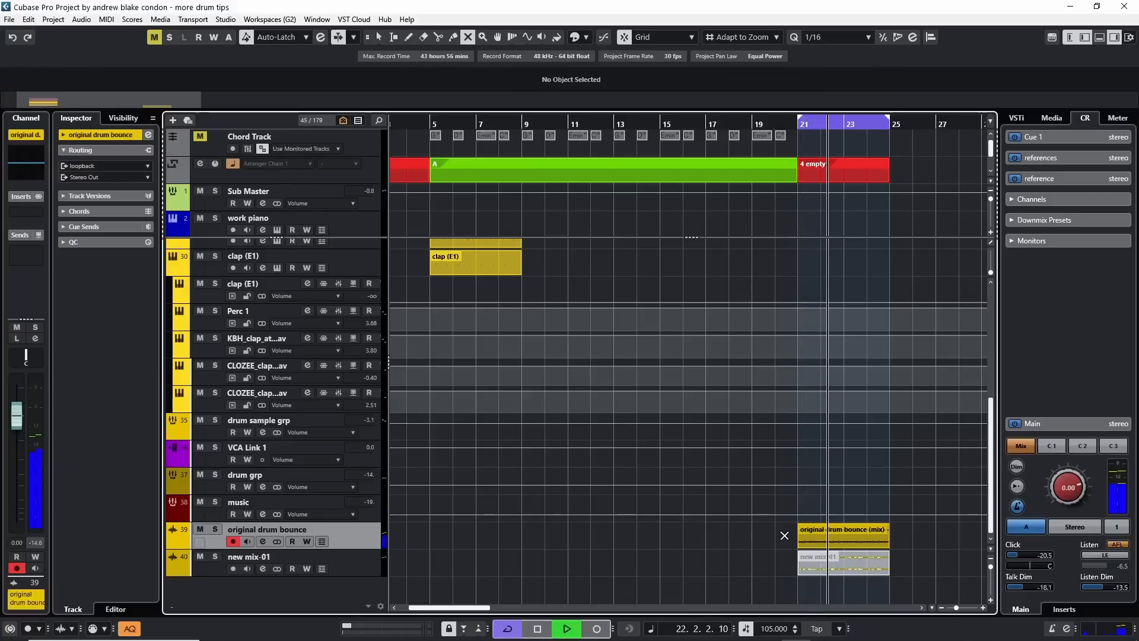
left_click_drag(789, 537, 827, 558)
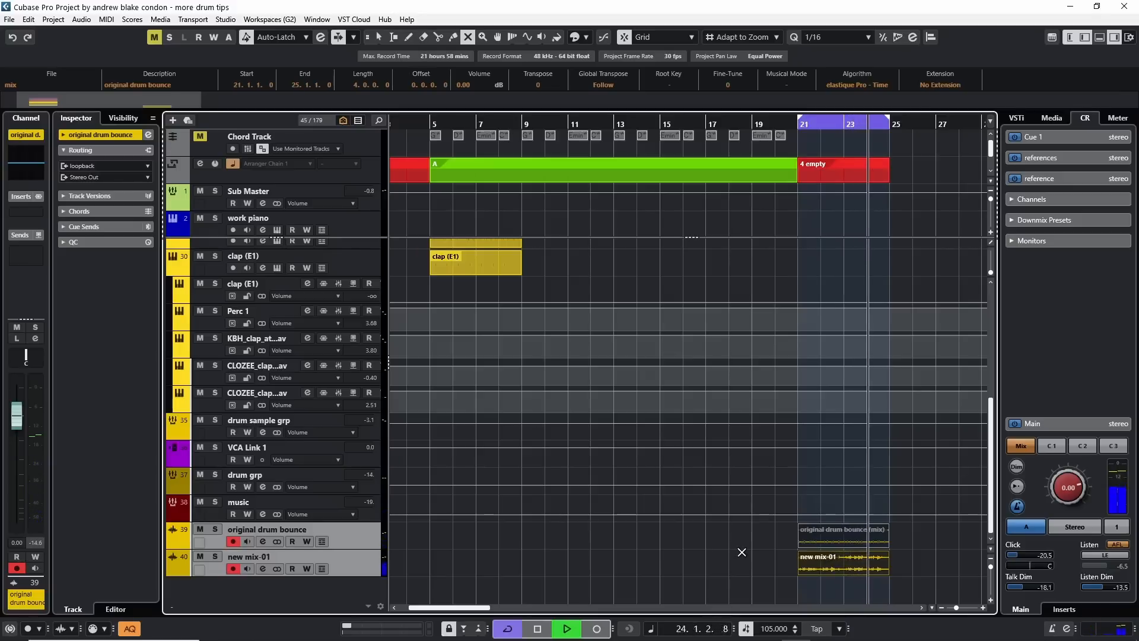
key("space")
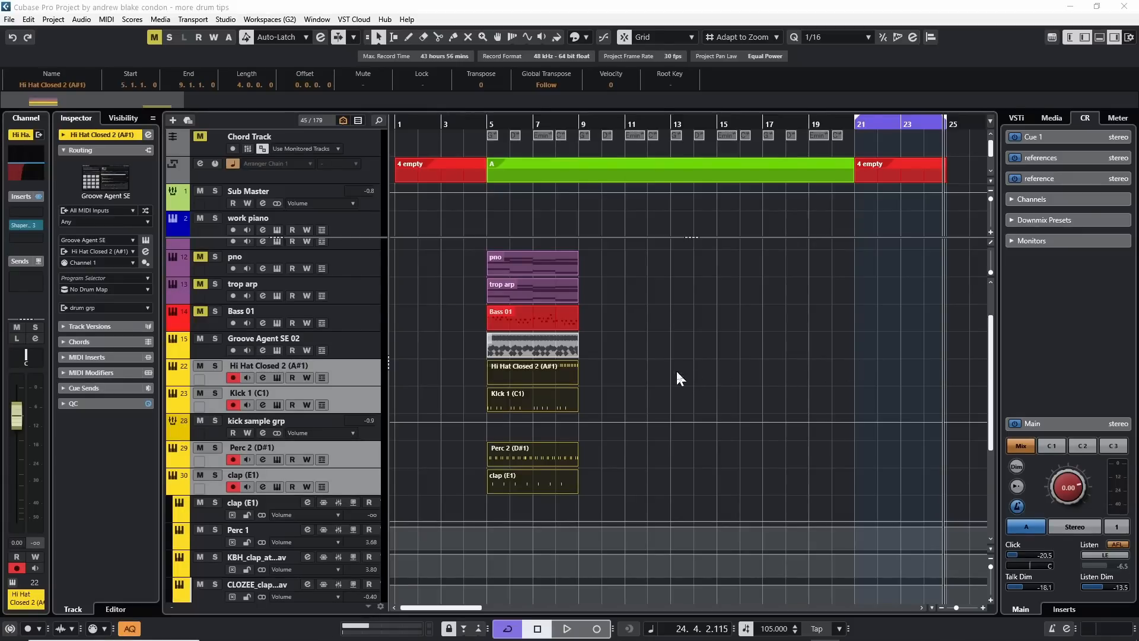
Look over the drum tracks, examining the clap (E1) track and its separate sample output channels.
left_click(675, 369)
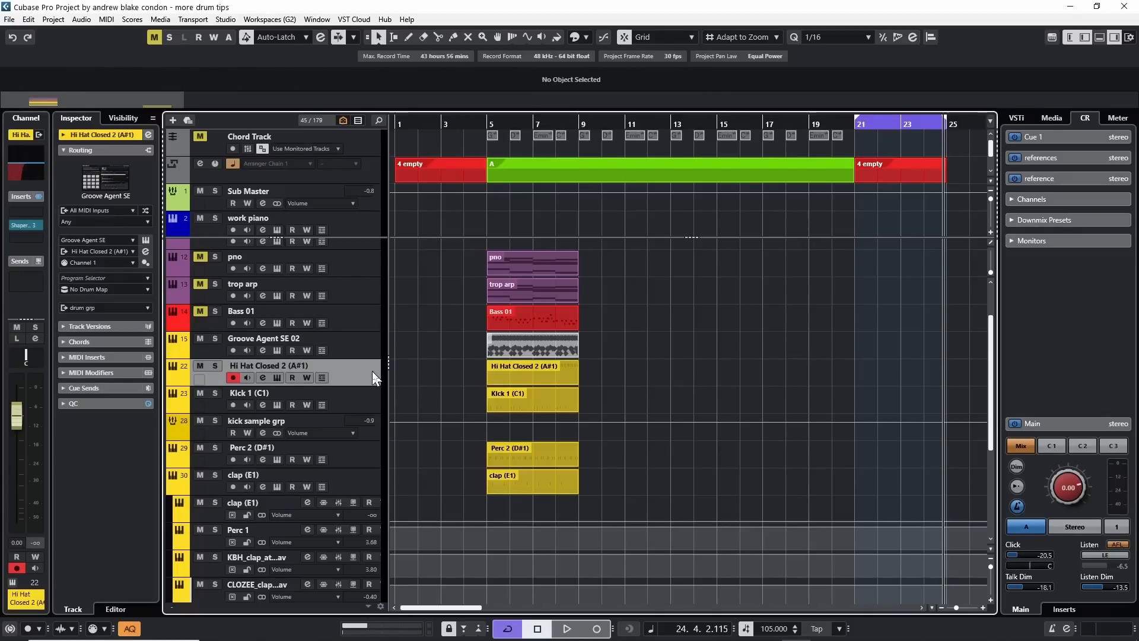
scroll(372, 372, "down", 5)
left_click(363, 335)
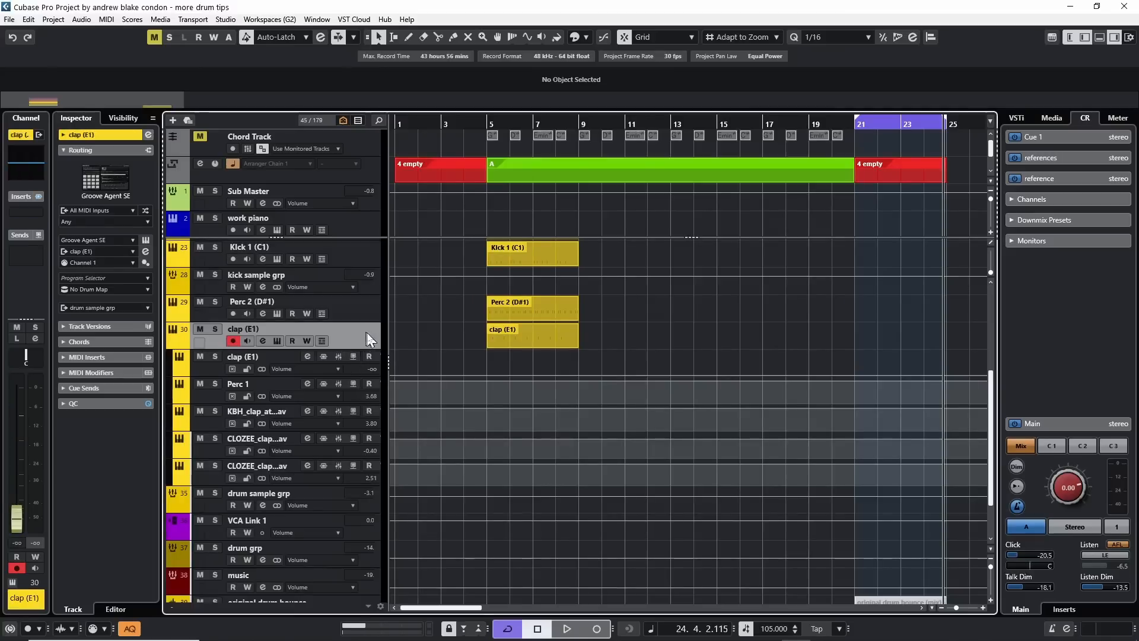
scroll(425, 337, "up", 5)
scroll(425, 336, "down", 2)
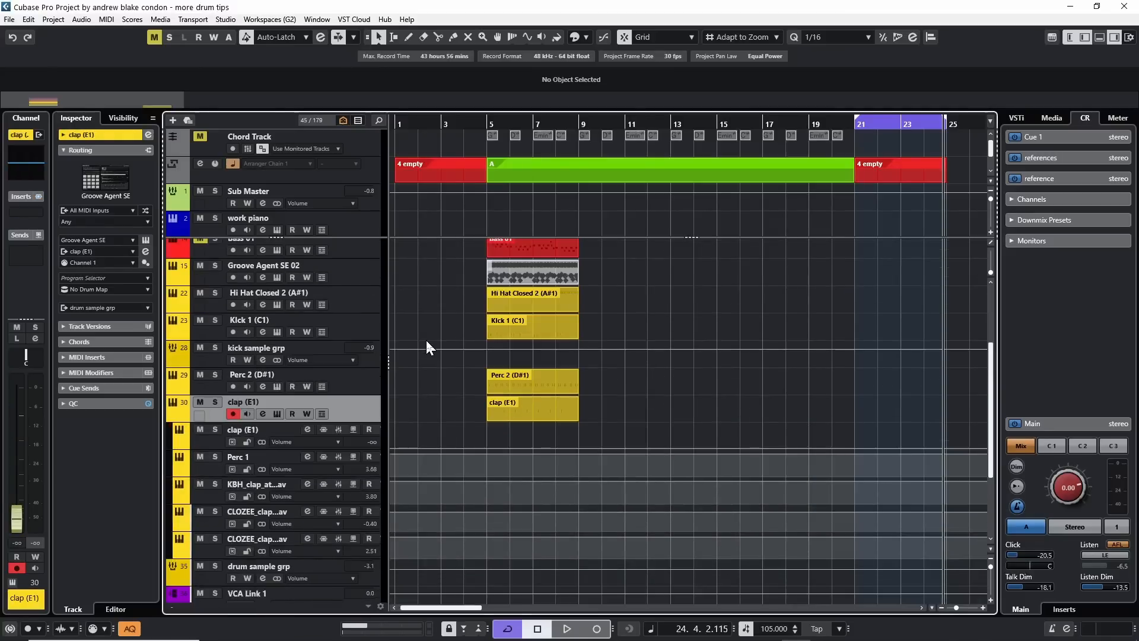
scroll(426, 343, "down", 3)
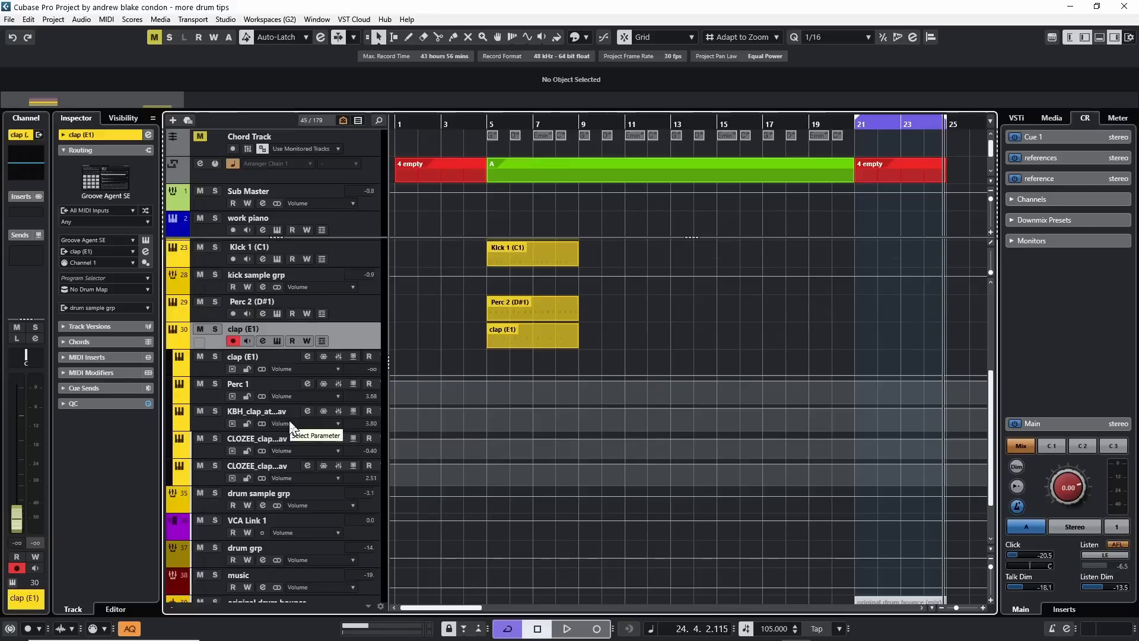
scroll(446, 317, "up", 5)
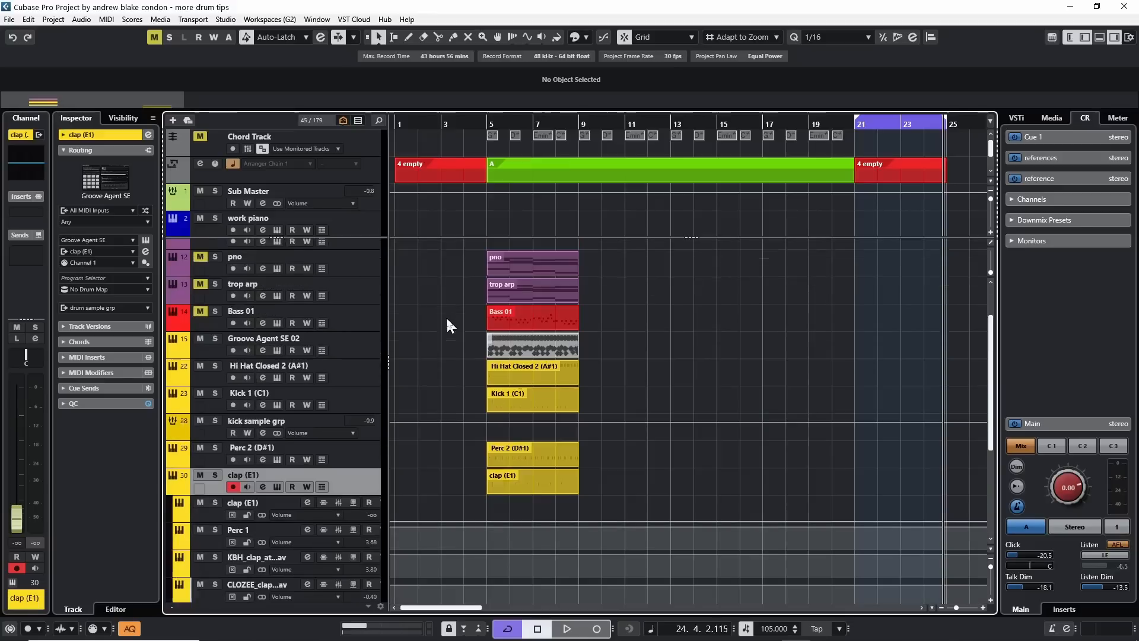
Open the hi-hat, kick, perc and clap parts in the Drum Editor, show only Kick 1 (C1), and add a kick note at 6.4.1.
left_click_drag(464, 372, 673, 482)
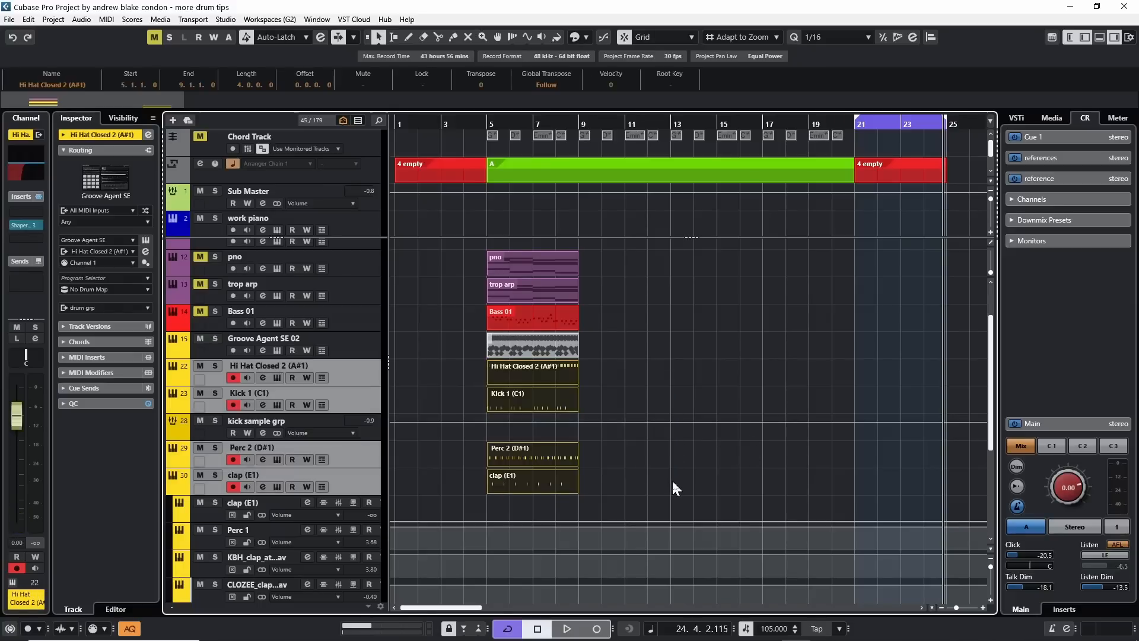
left_click(107, 20)
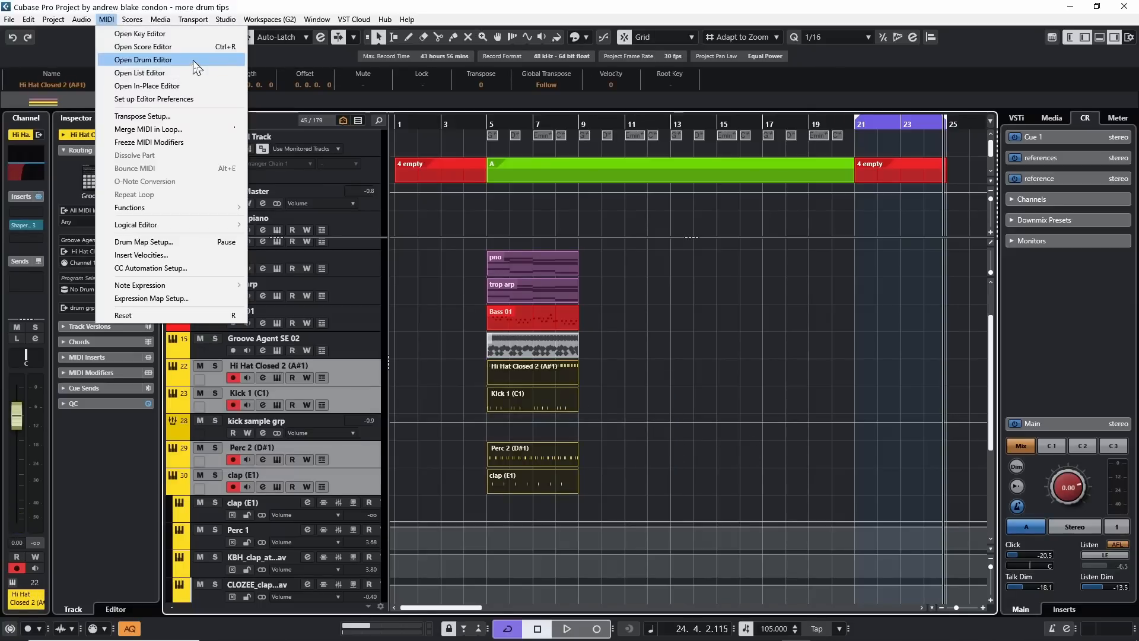
left_click(194, 60)
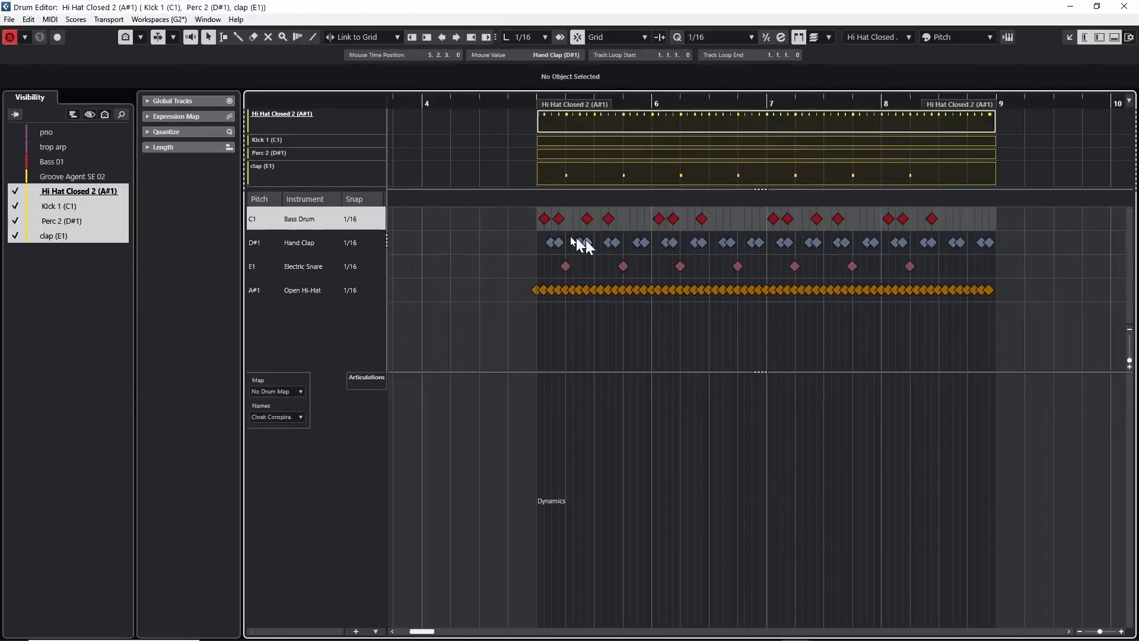
left_click(60, 206)
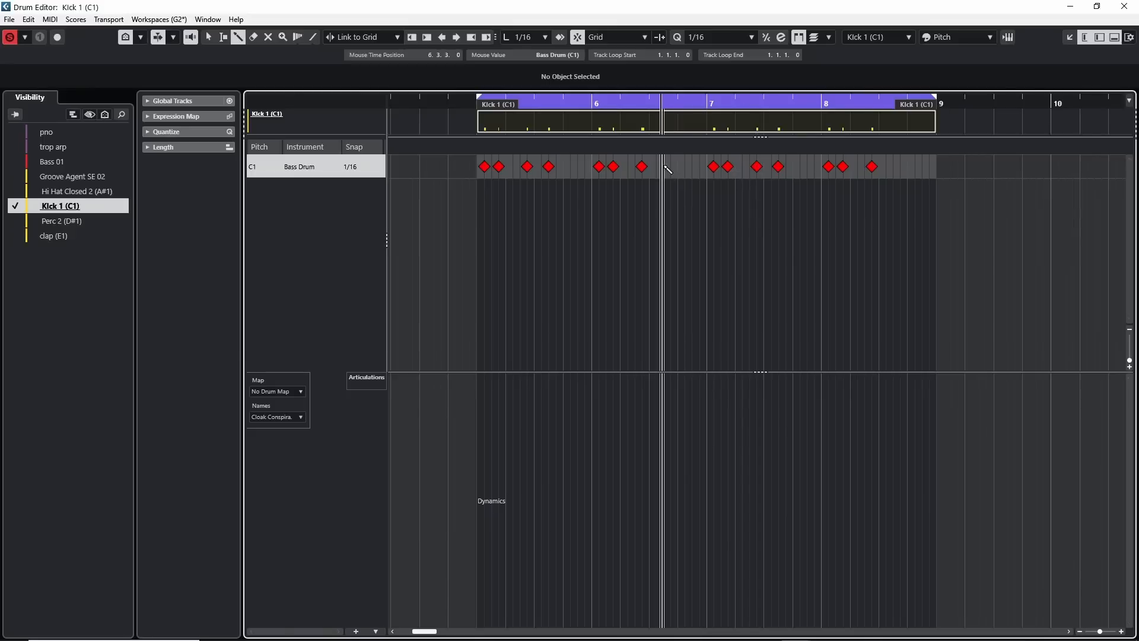
left_click(683, 167)
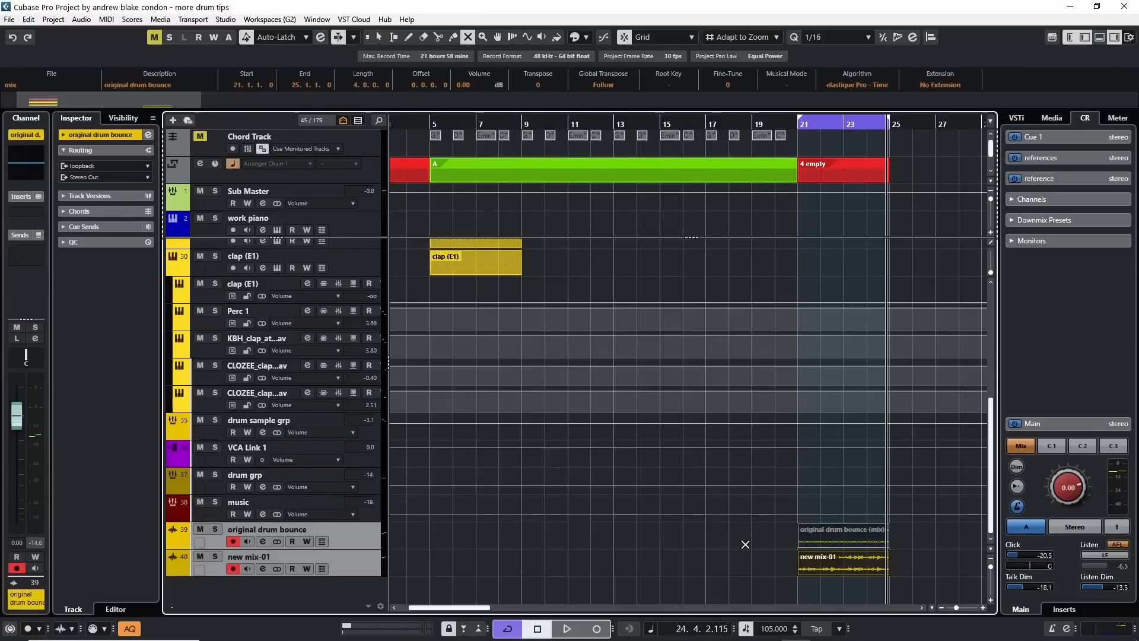
Play back new mix-01 and review the clap (E1) track with its sample outputs among the drum tracks.
key("space")
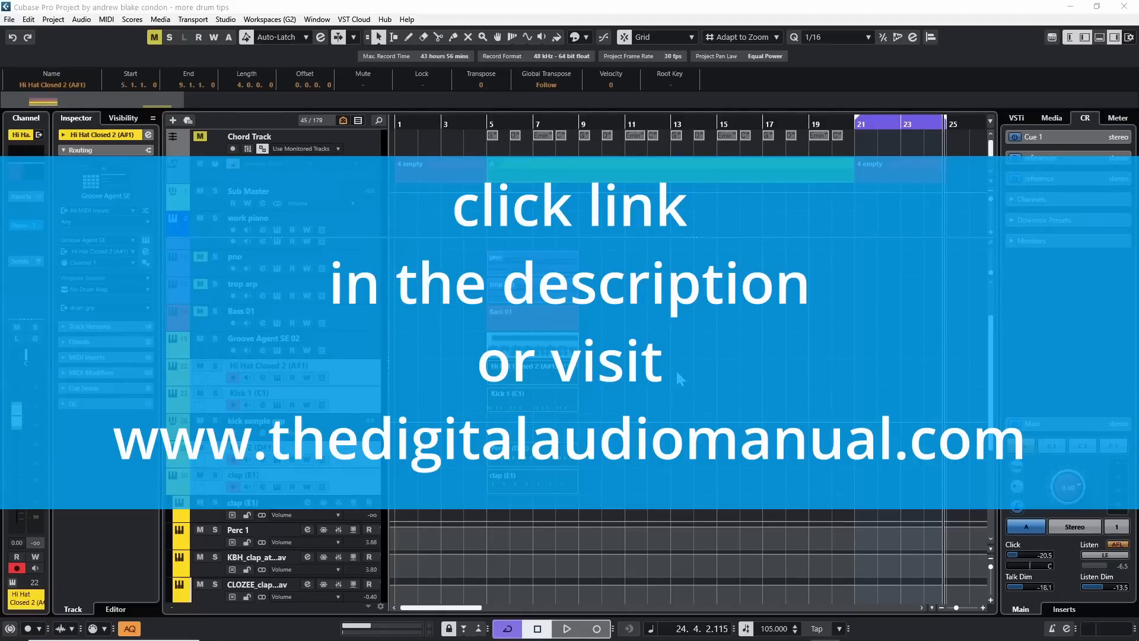
left_click(643, 390)
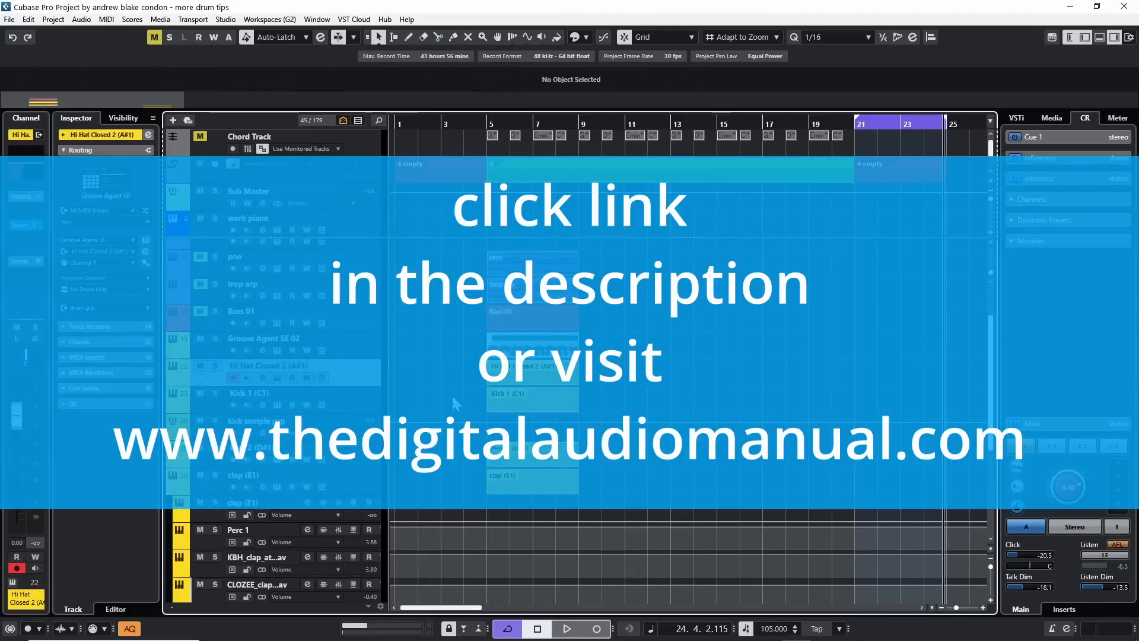
scroll(359, 386, "down", 5)
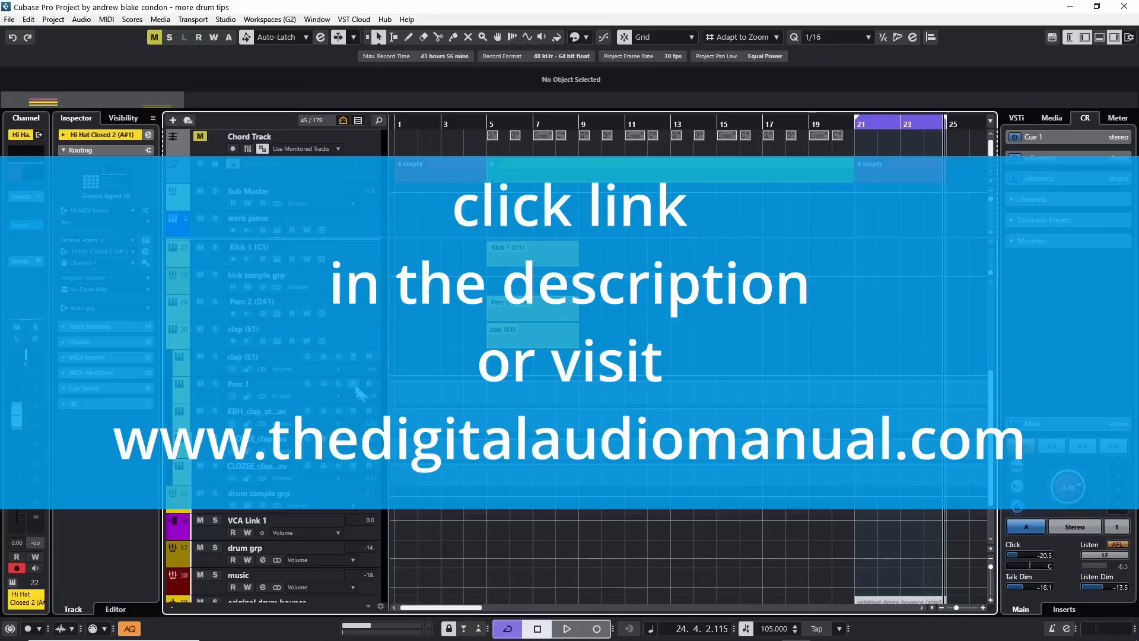
left_click(363, 336)
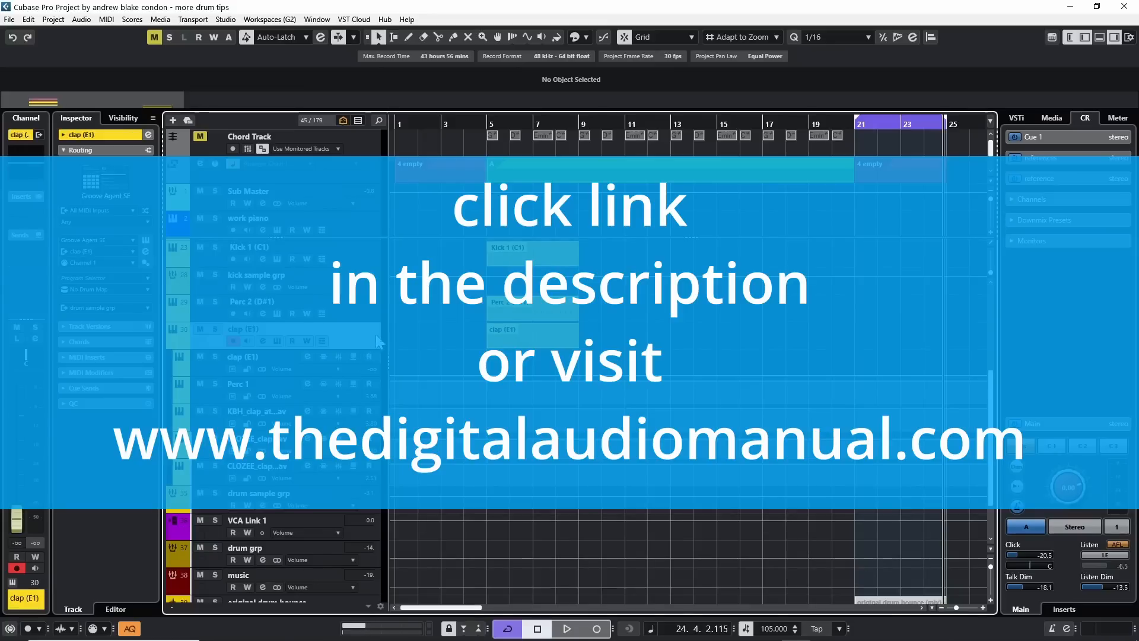
scroll(411, 336, "up", 3)
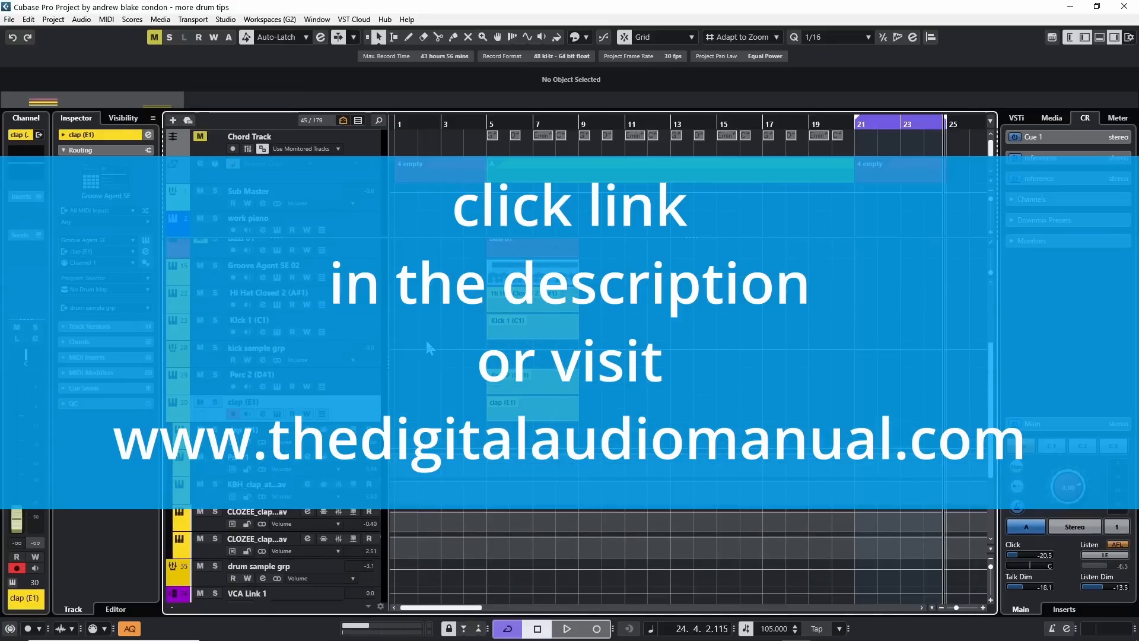
scroll(426, 340, "down", 3)
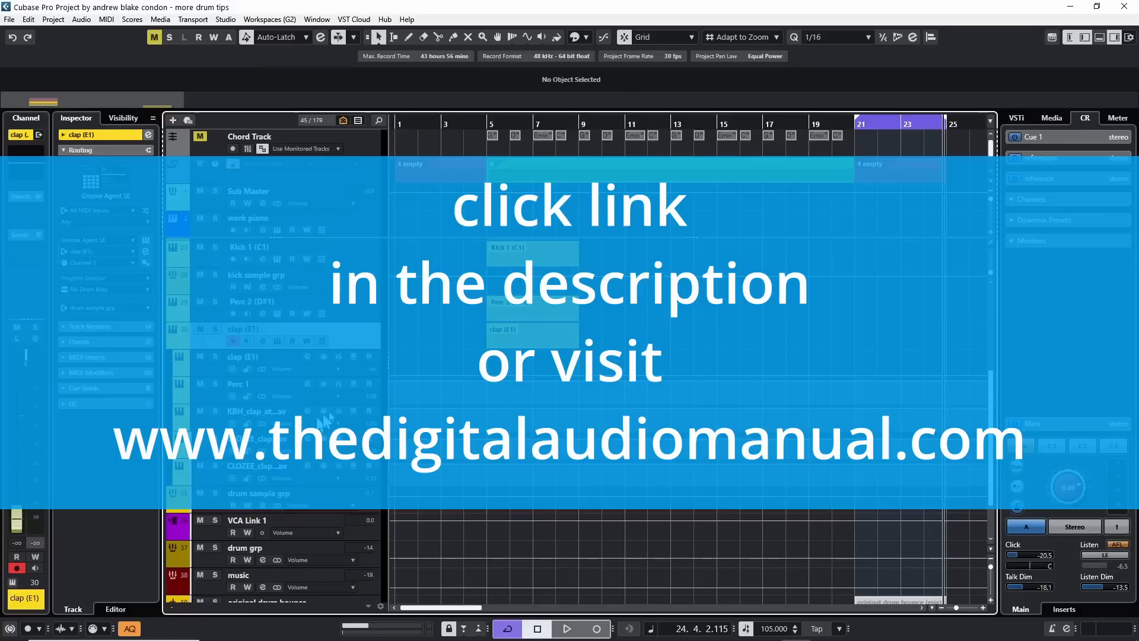
scroll(446, 315, "up", 6)
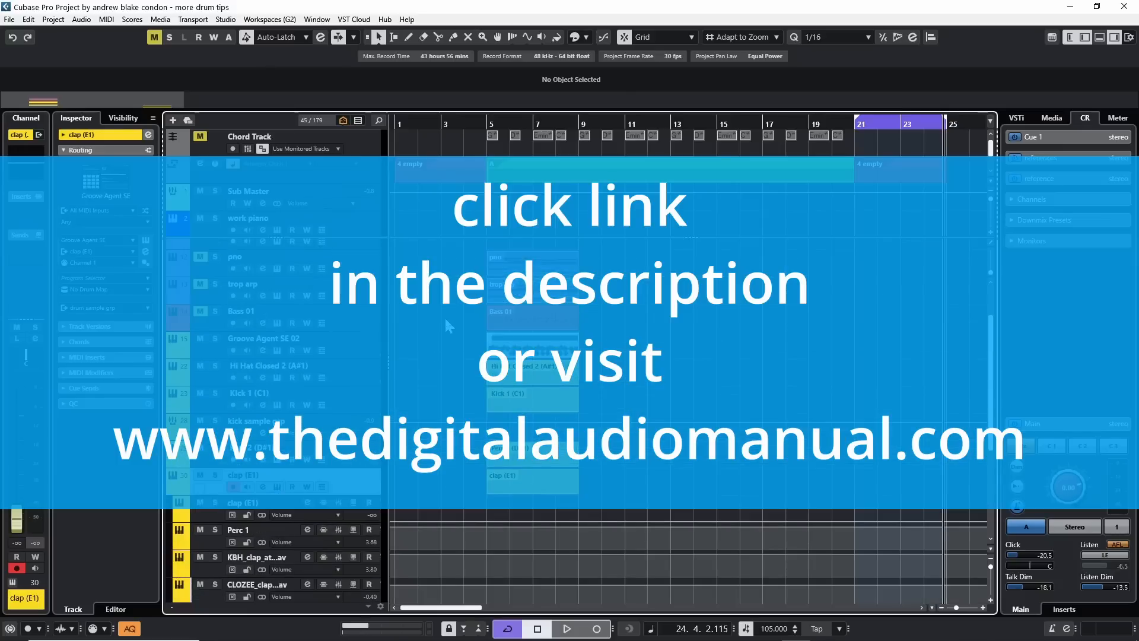
Open the four drum parts in the Drum Editor, isolate Kick 1 (C1), and draw kick notes at 6.4.1 and 6.3.4.
left_click_drag(465, 373, 673, 481)
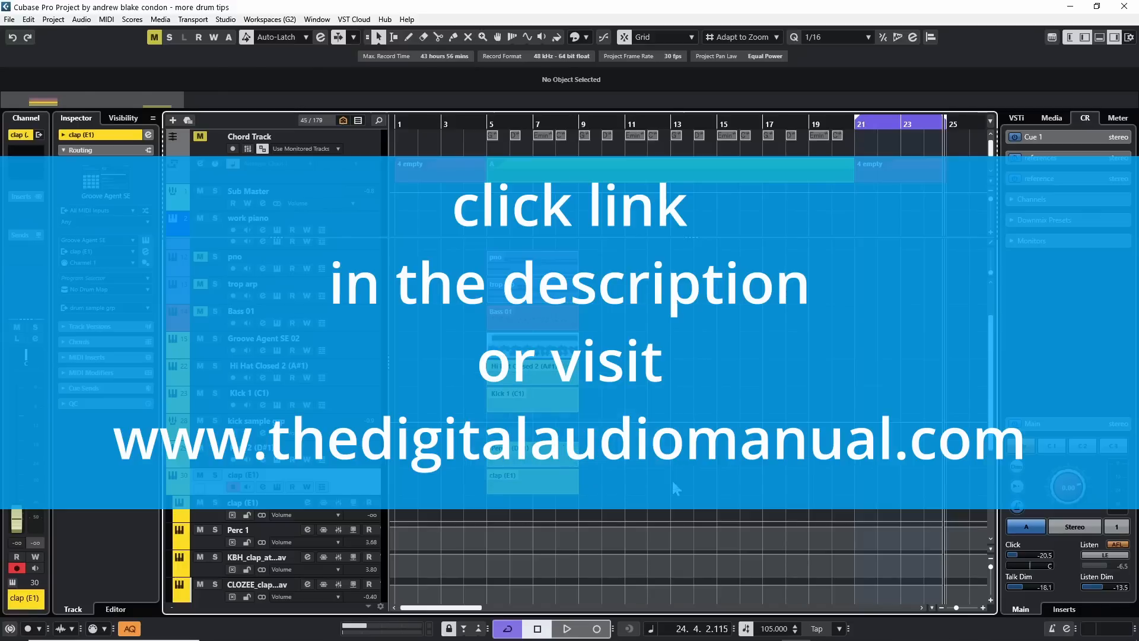
left_click(105, 22)
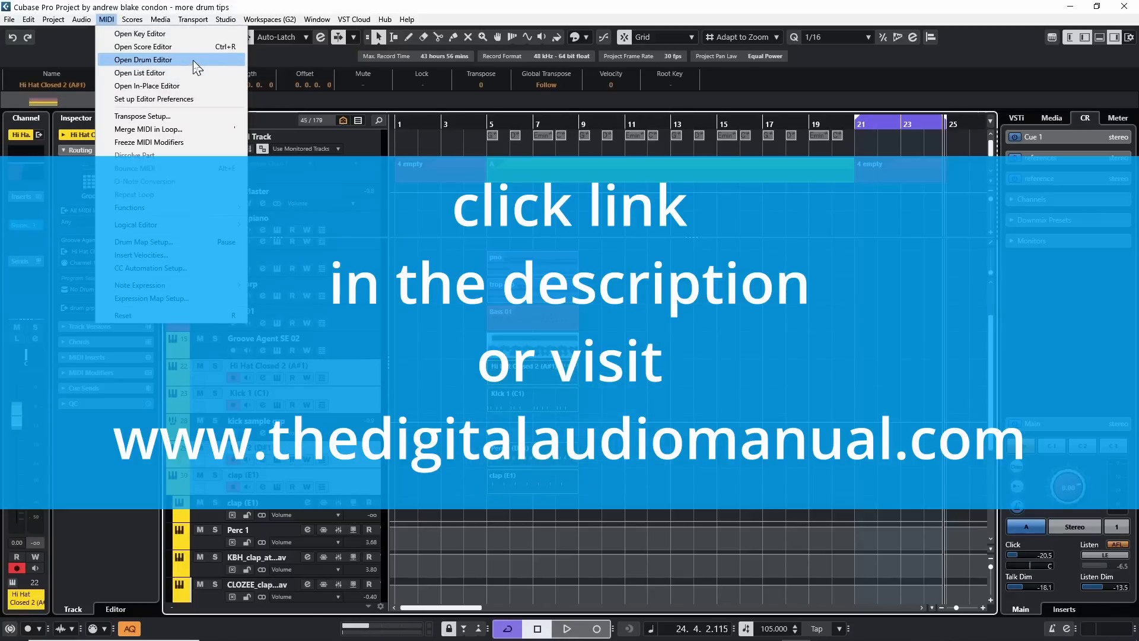
left_click(194, 61)
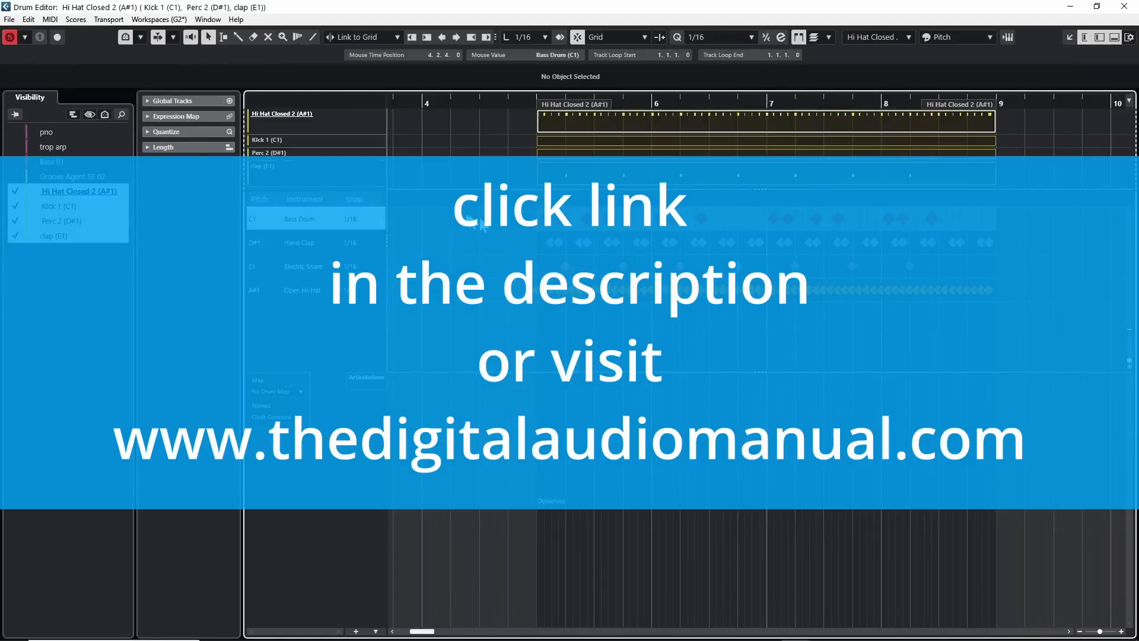
left_click(67, 207)
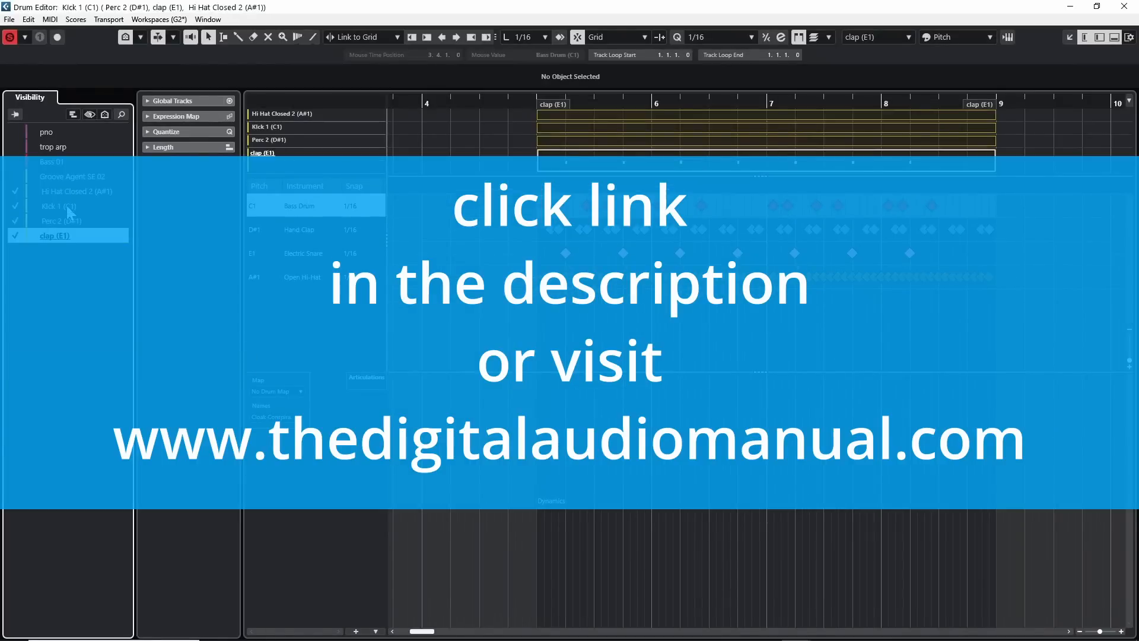
left_click(67, 207)
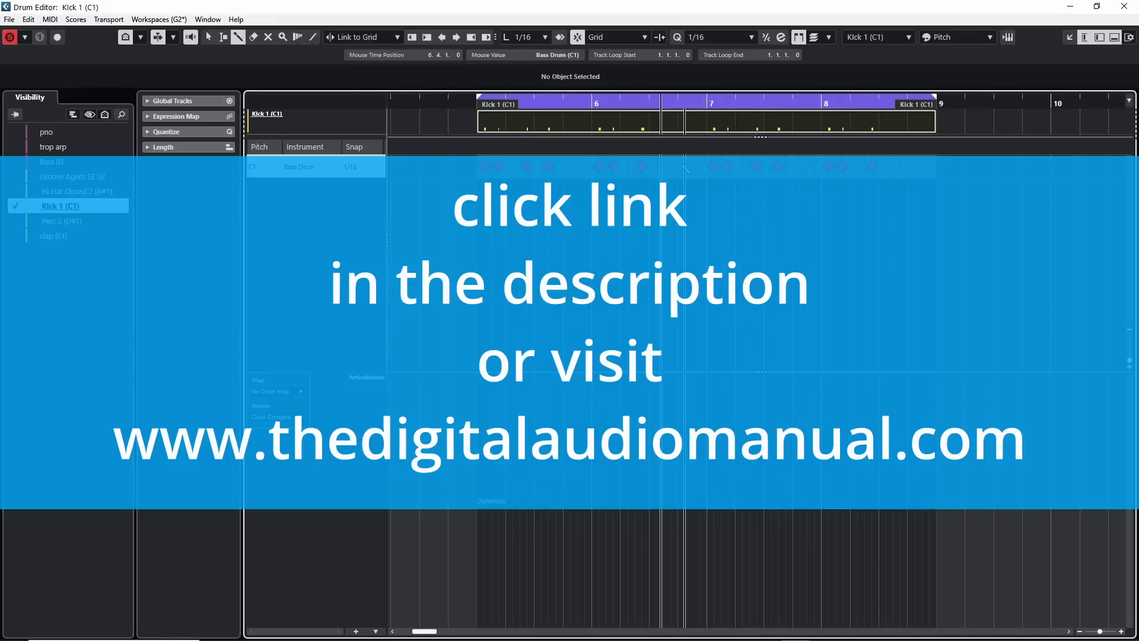
left_click(686, 167)
left_click(671, 167)
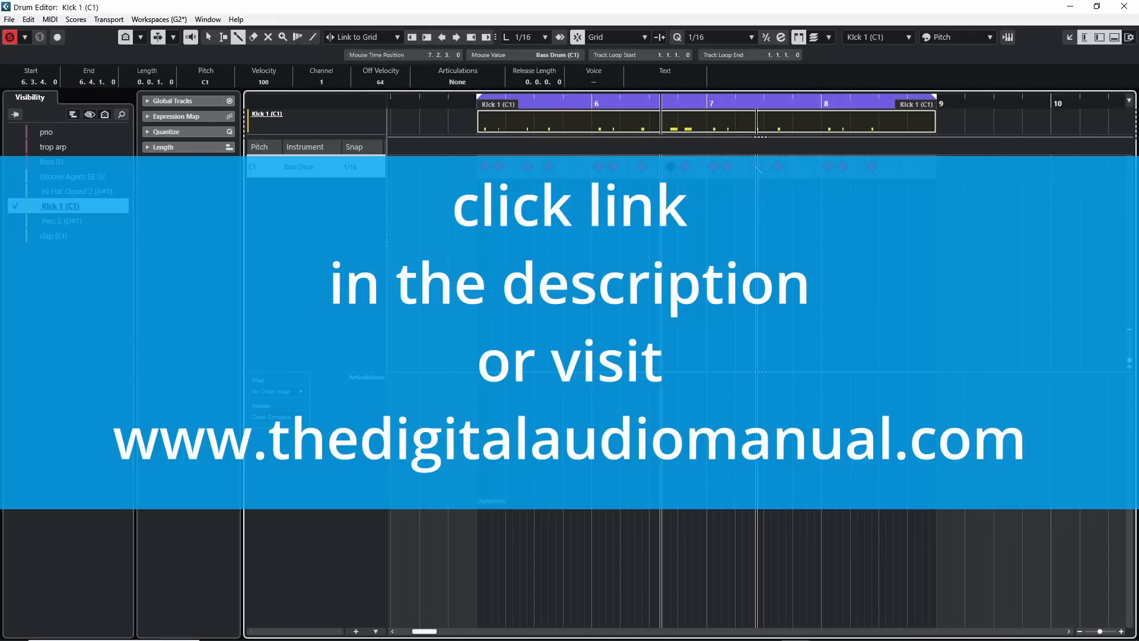